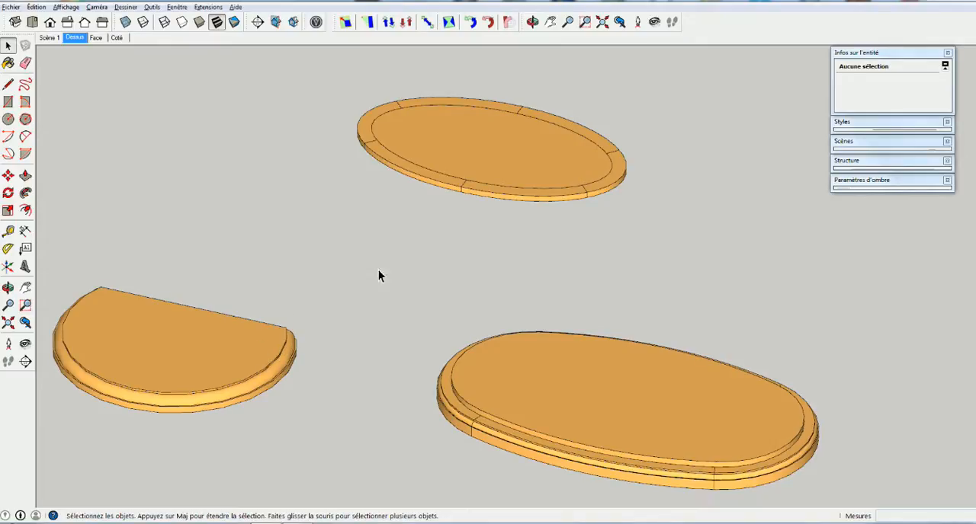
Open a curved frame segment of the oval panel for editing and bring its profiled end face into close view
middle_click_drag(383, 188, 415, 386)
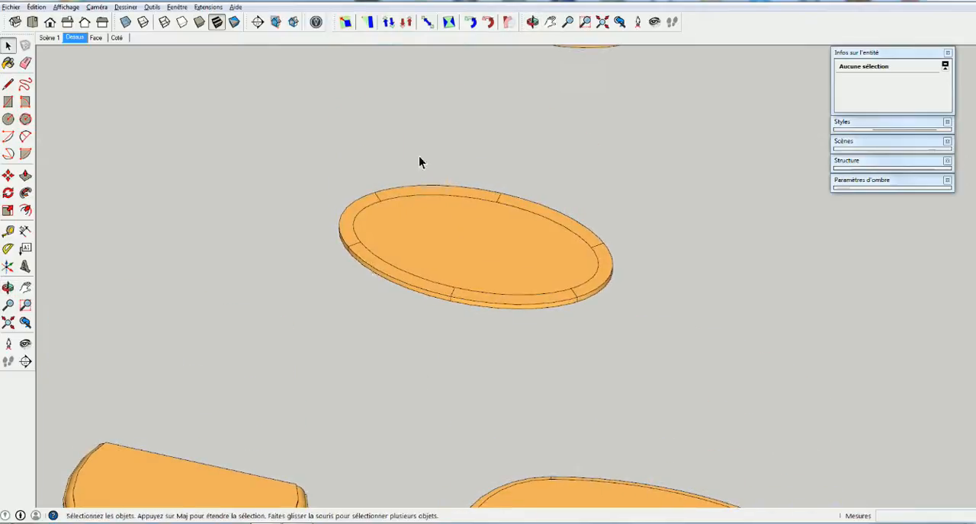
double_click(421, 290)
middle_click_drag(428, 292, 350, 313)
key("space")
right_click(421, 264)
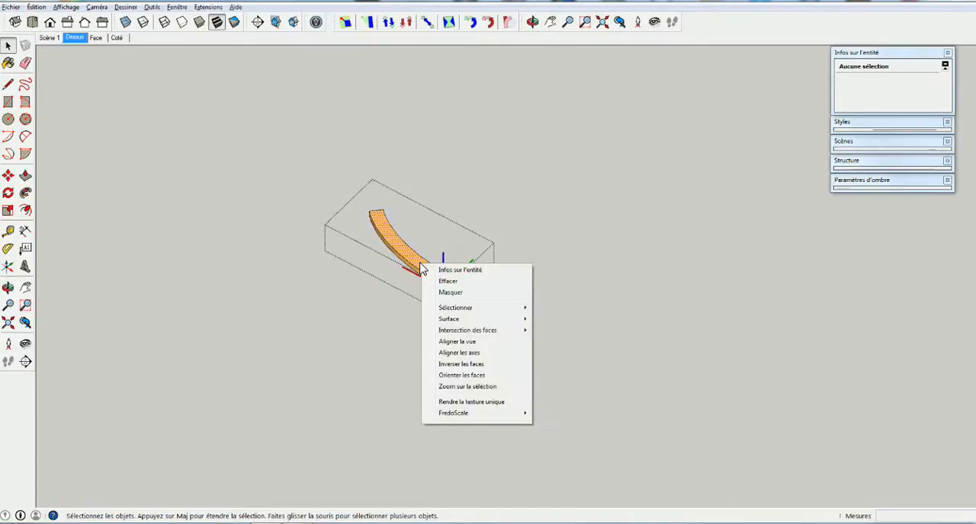
left_click(446, 387)
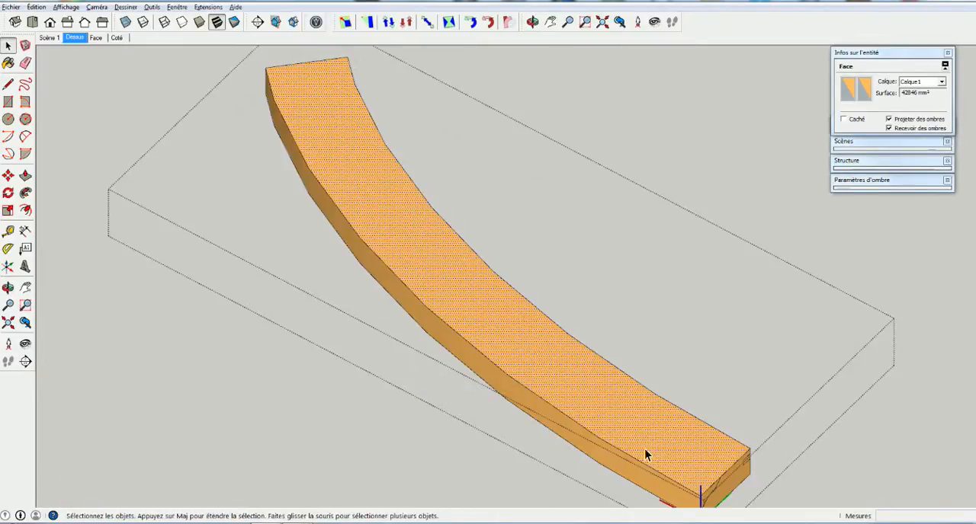
key("o")
left_click_drag(655, 442, 641, 420)
middle_click_drag(642, 420, 553, 343)
middle_click_drag(614, 381, 453, 405)
scroll(465, 395, "up", 3)
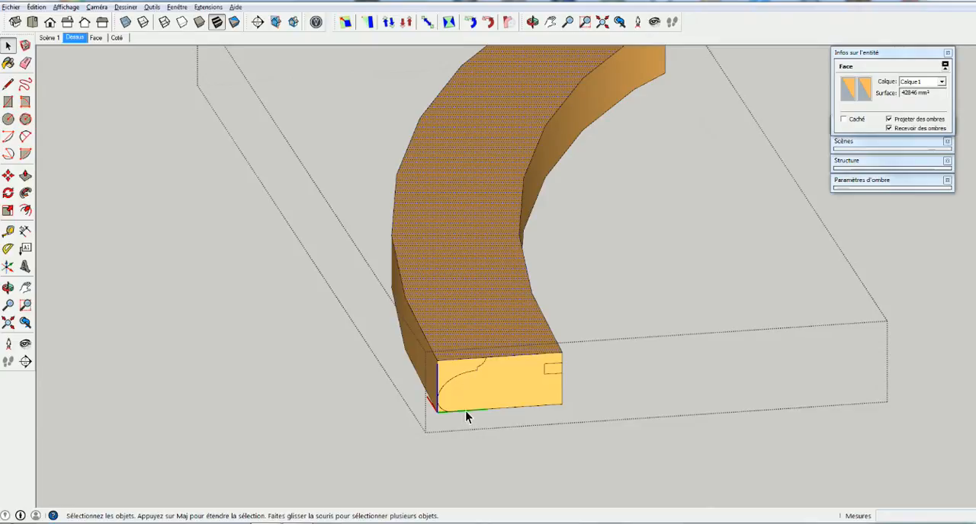
Flip the small groove rectangle on the end face outward by scaling it -1 along the green axis to form a tongue profile
left_click(551, 371)
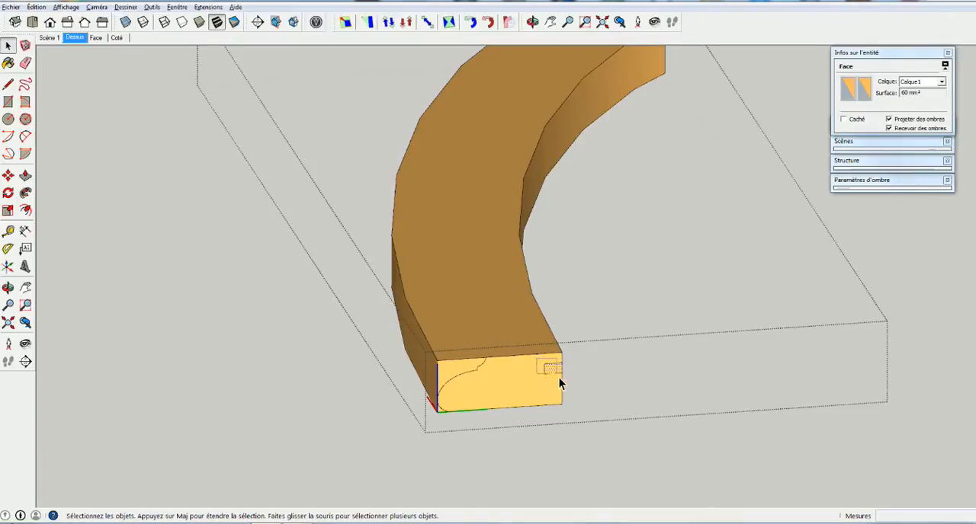
left_click_drag(573, 385, 572, 385)
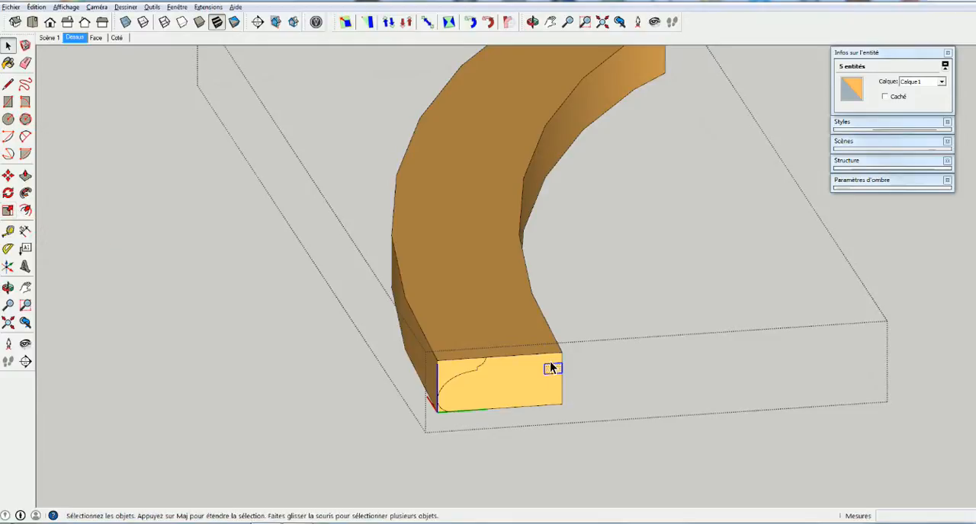
key("s")
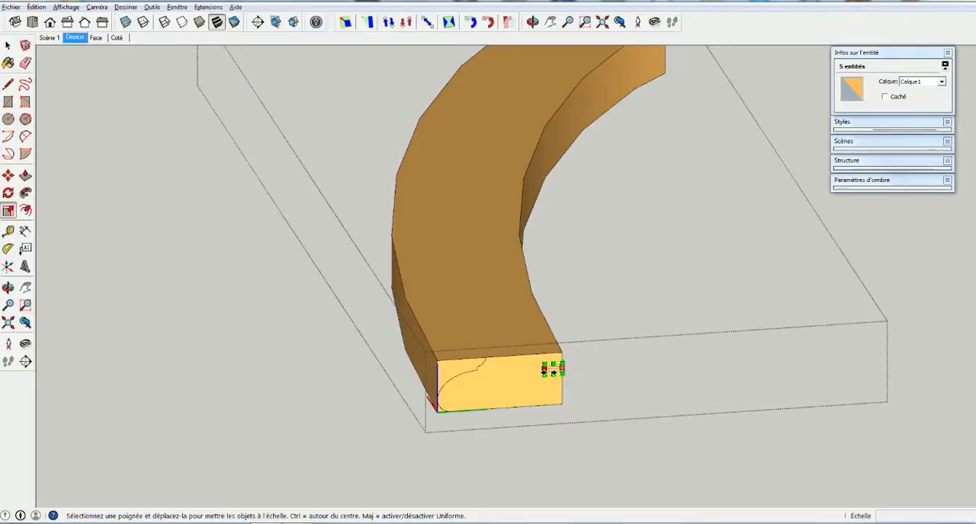
left_click_drag(552, 371, 595, 372)
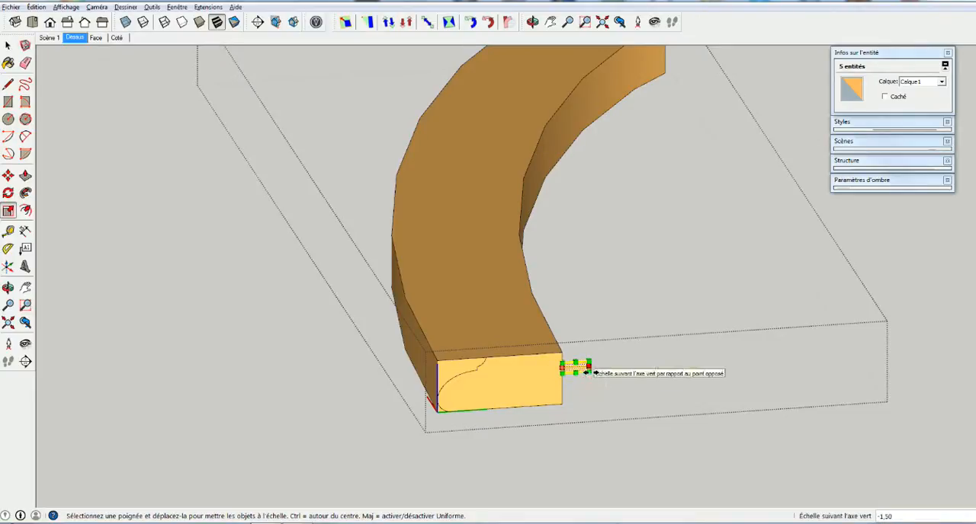
type("-1")
key("Return")
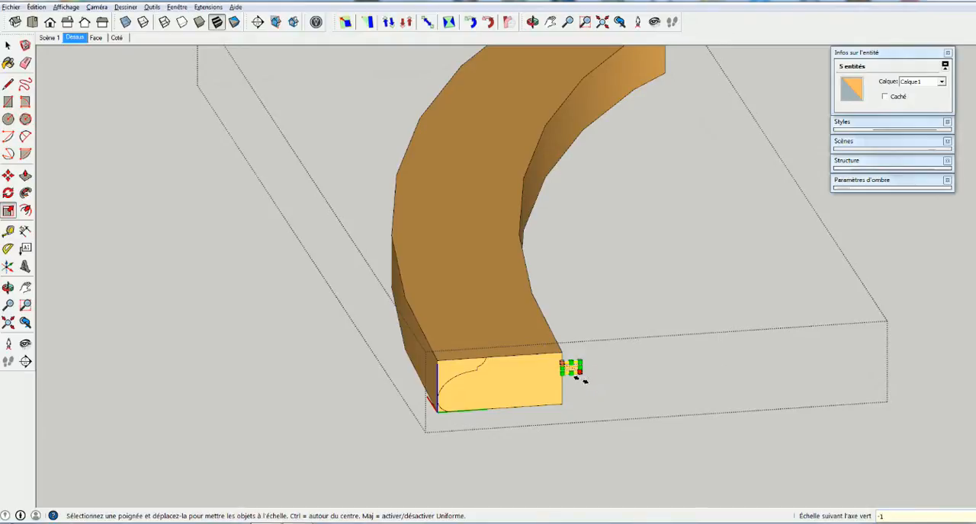
key("space")
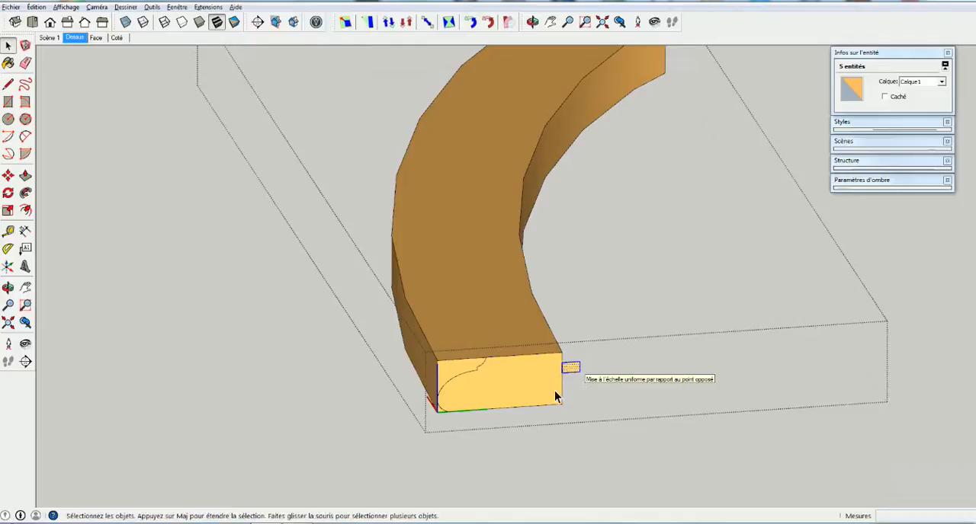
left_click(534, 398)
left_click(567, 367)
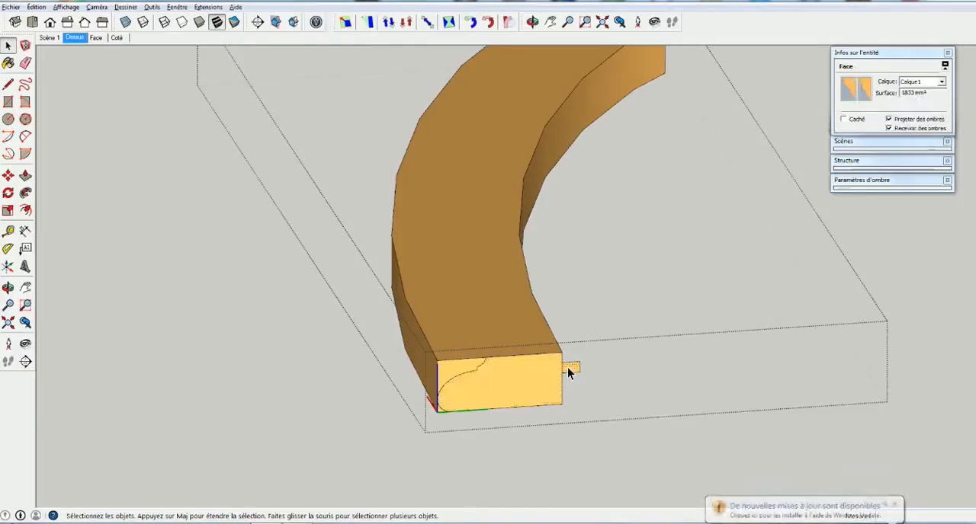
Sweep the upper moulding profile along the segment's outer top curve with Follow Me to cut the moulded edge
left_click(458, 369)
left_click(439, 413)
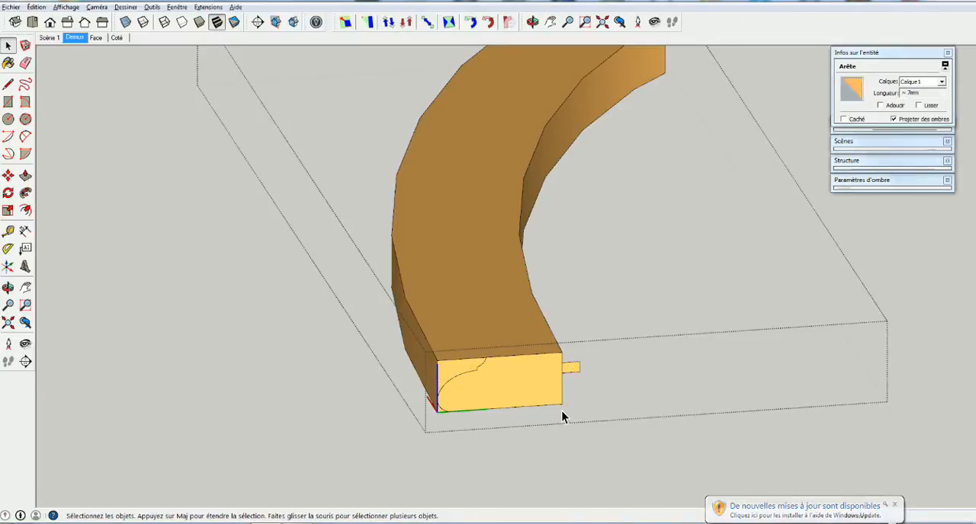
mouse_move(459, 311)
middle_mouse_down()
mouse_move(494, 259)
mouse_move(453, 306)
middle_mouse_up()
left_click(442, 291)
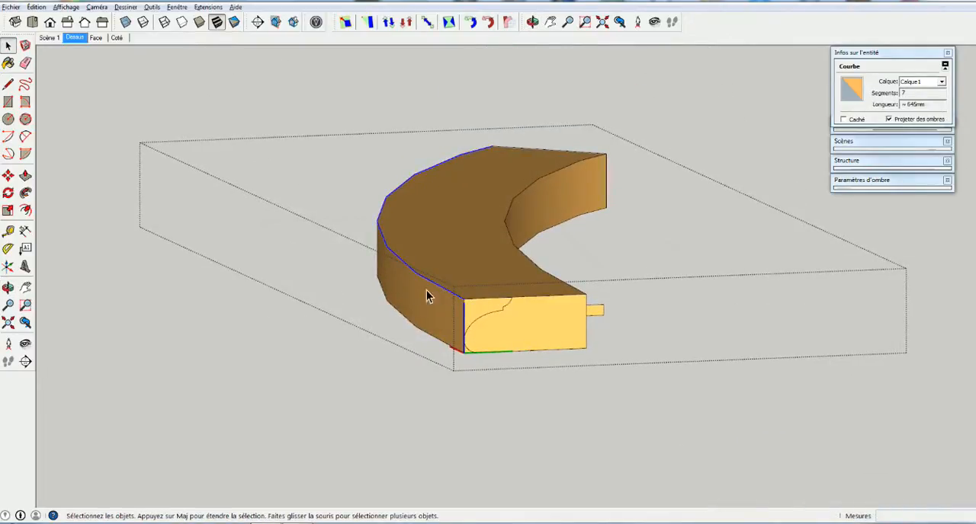
left_click(25, 194)
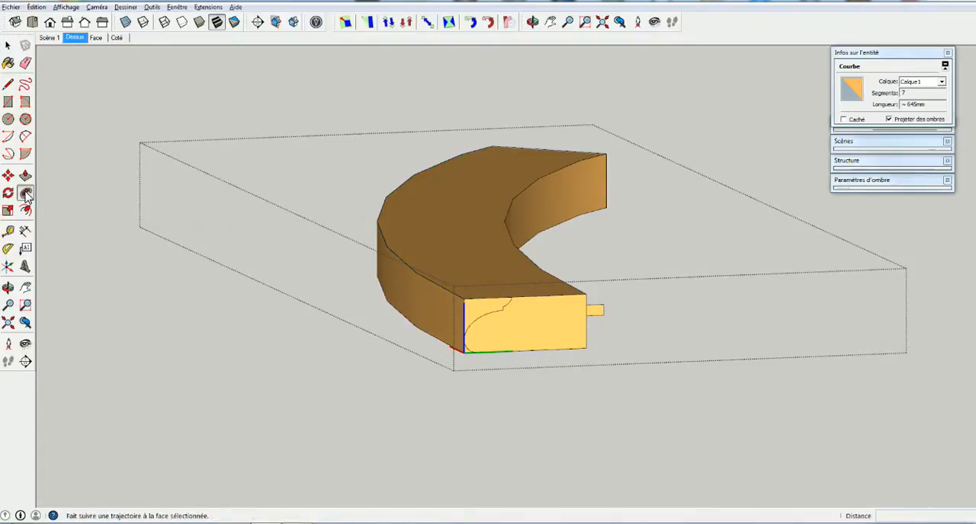
left_click(479, 316)
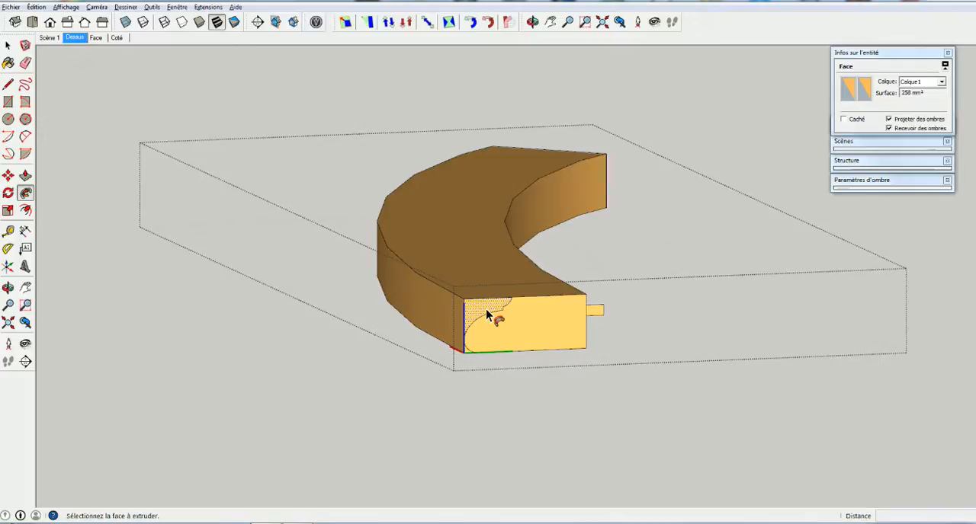
left_click(494, 318)
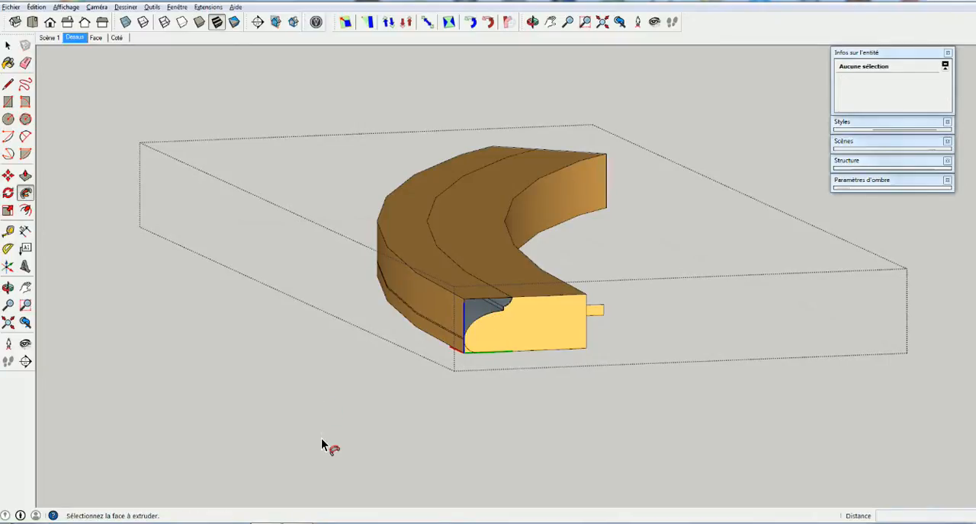
middle_click_drag(483, 328, 485, 395)
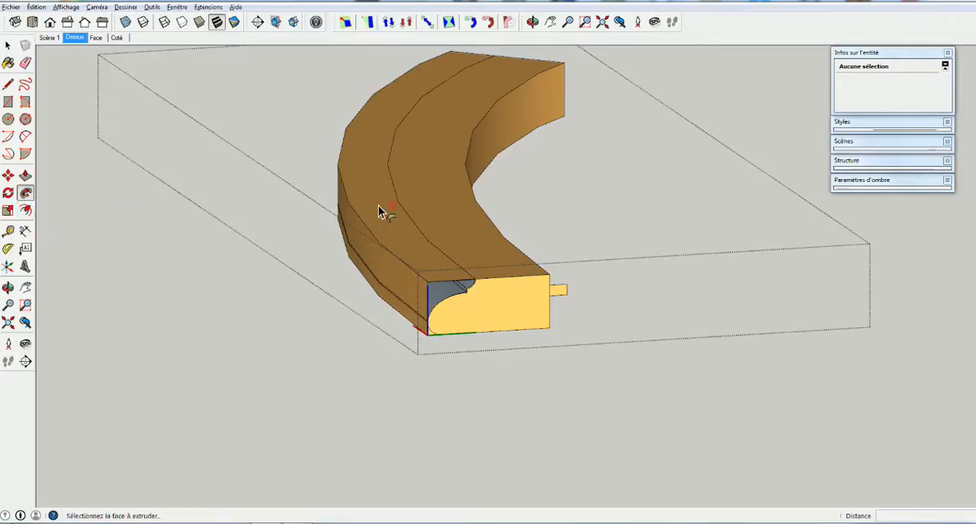
key("space")
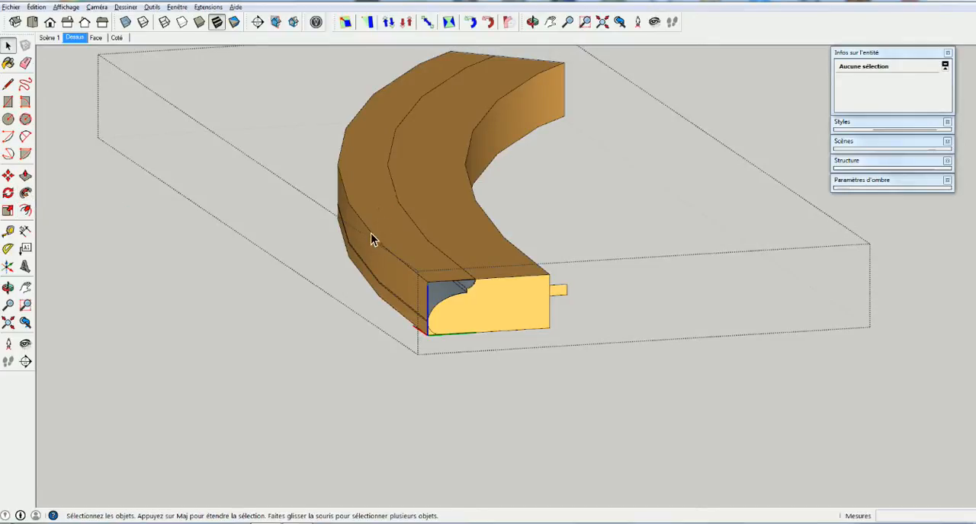
Sweep the small rounded corner profile at the foot of the outer edge along the segment's outer curve with Follow Me
left_click(370, 234)
left_click(25, 193)
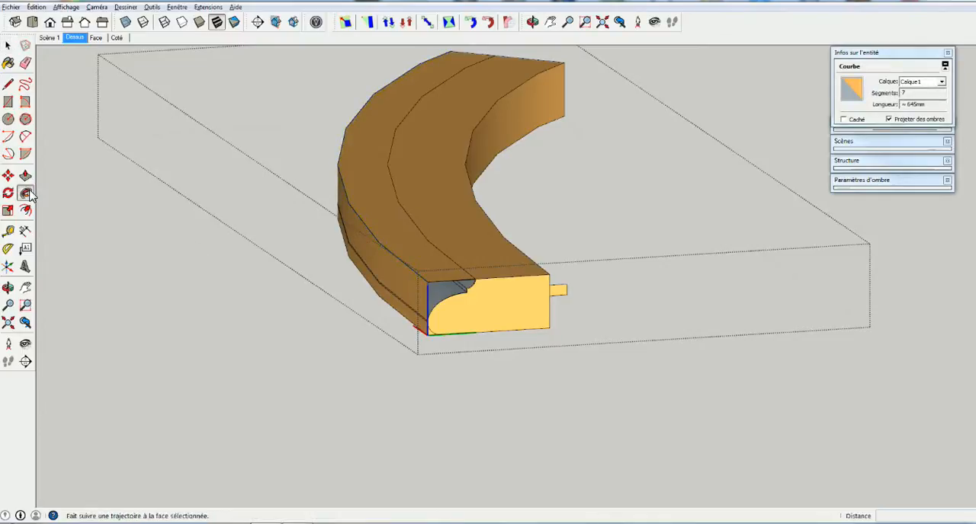
left_click(432, 340)
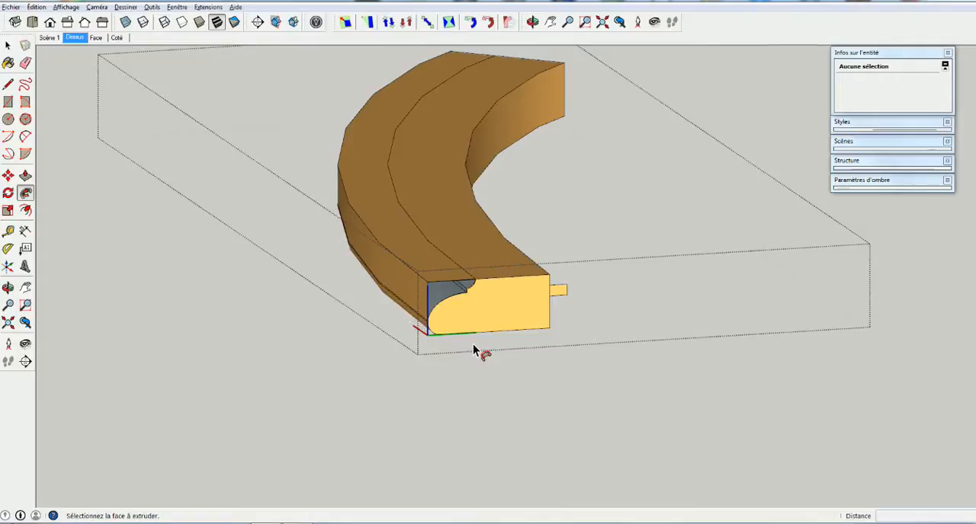
left_click(489, 325)
key("space")
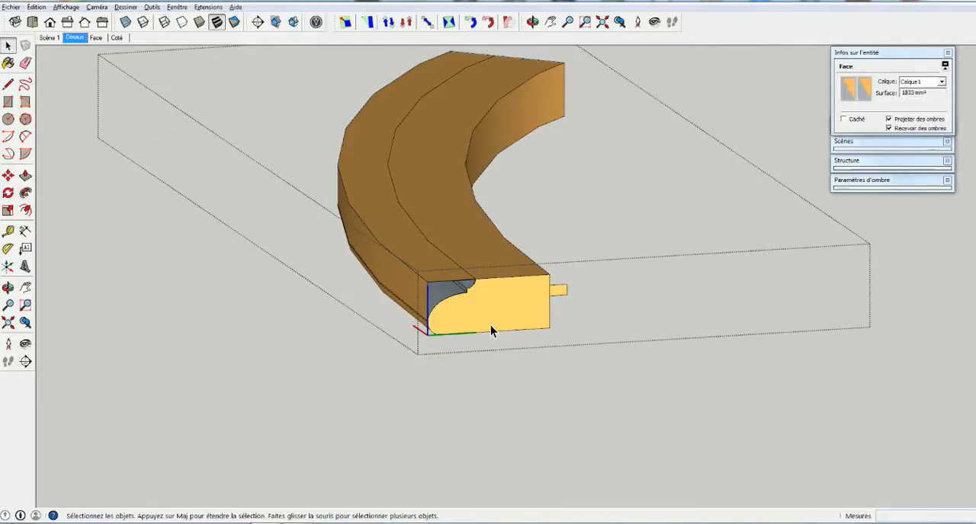
Sweep the tongue profile along the segment's inner top curve with Follow Me
left_click(525, 257)
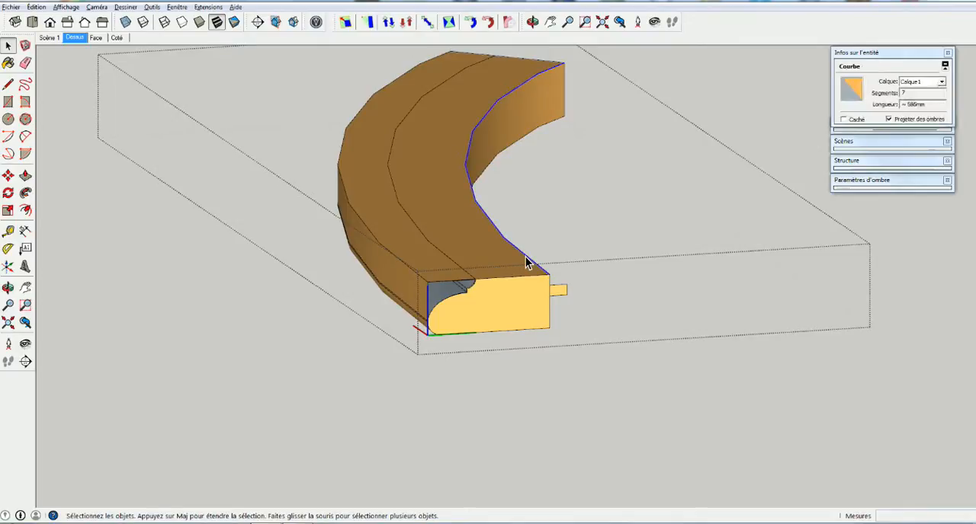
left_click(25, 194)
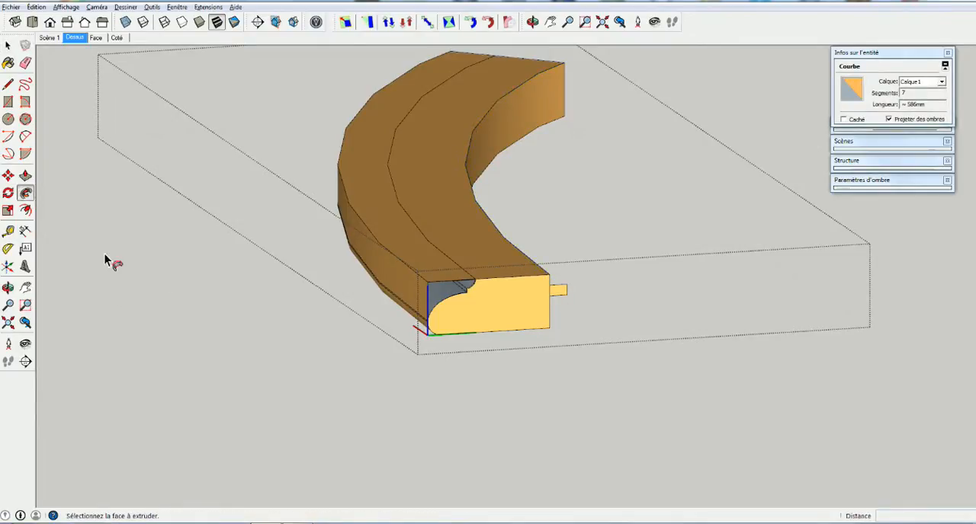
left_click(560, 296)
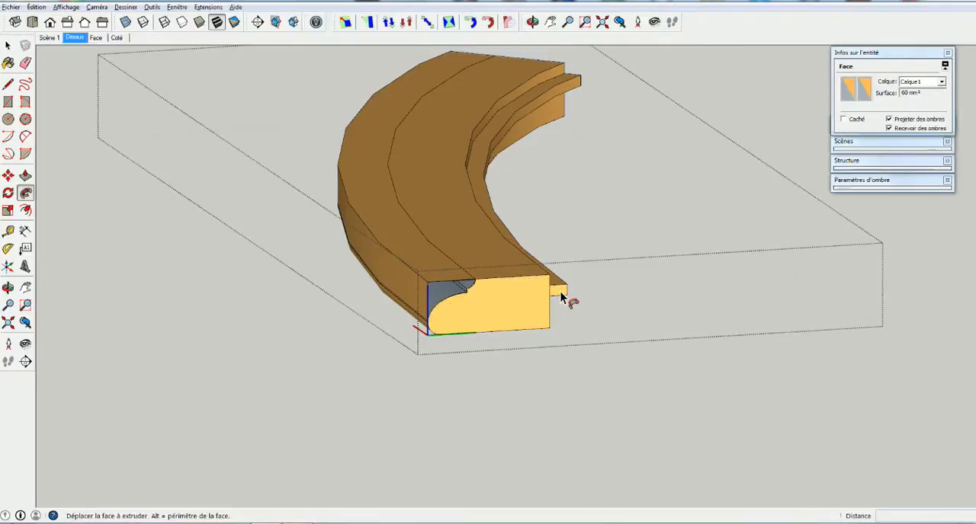
middle_click_drag(603, 294, 343, 305)
left_click(343, 304)
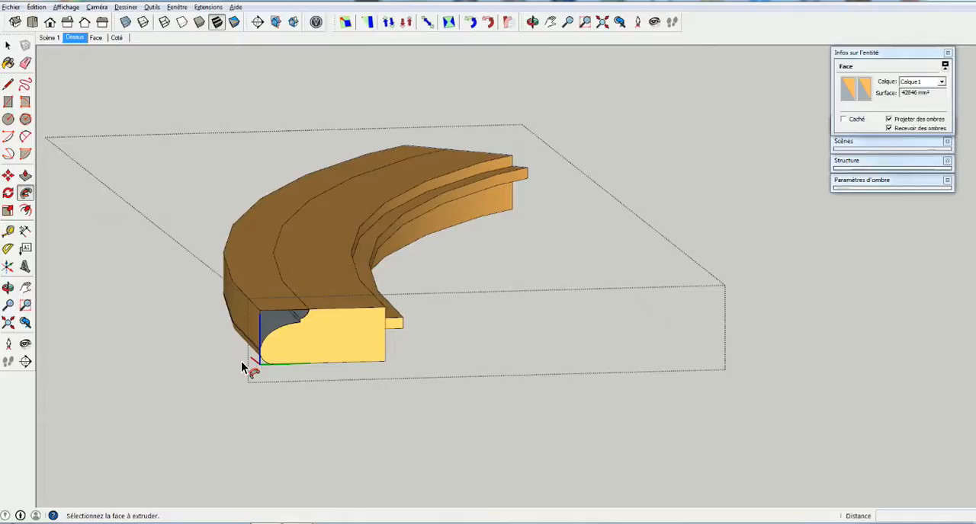
Try to erase the edge separating the tongue from the segment's end face, and undo the erasure
scroll(371, 337, "up", 3)
left_click(366, 336)
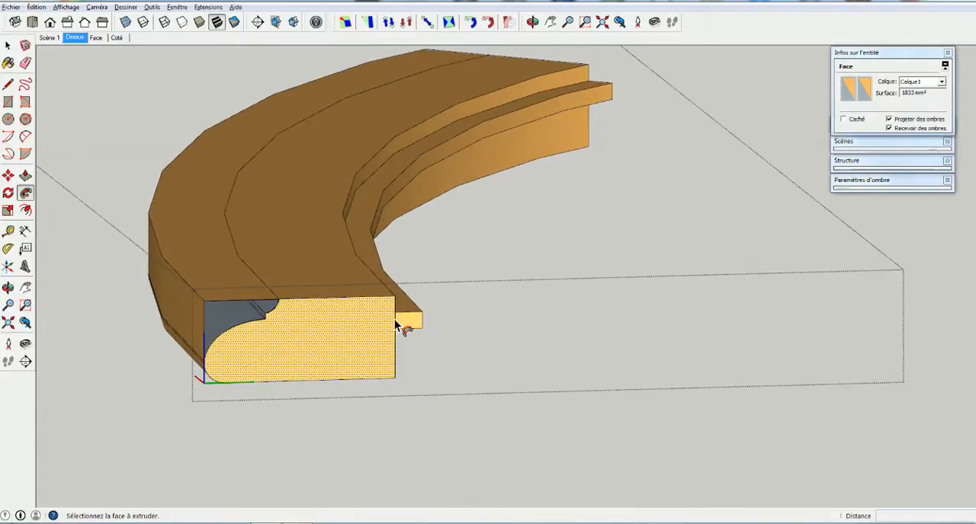
key("e")
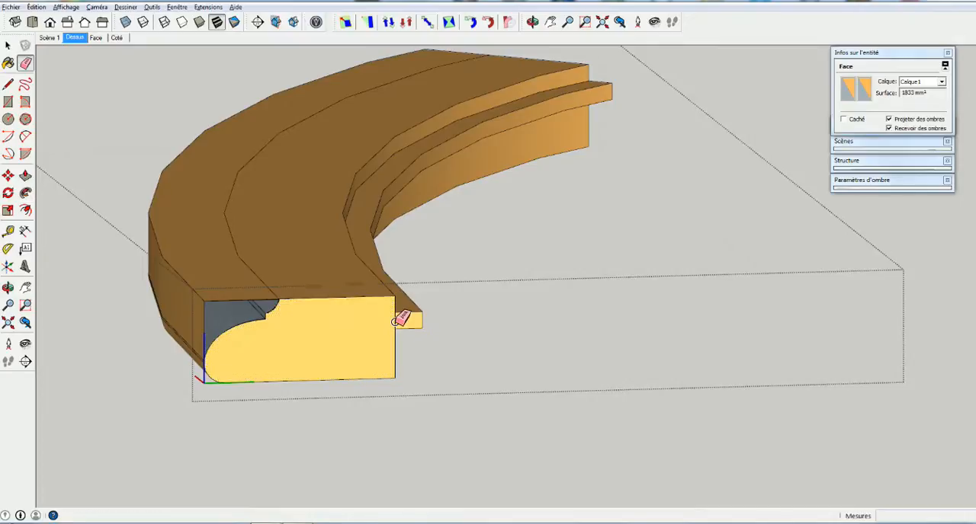
left_click(387, 324)
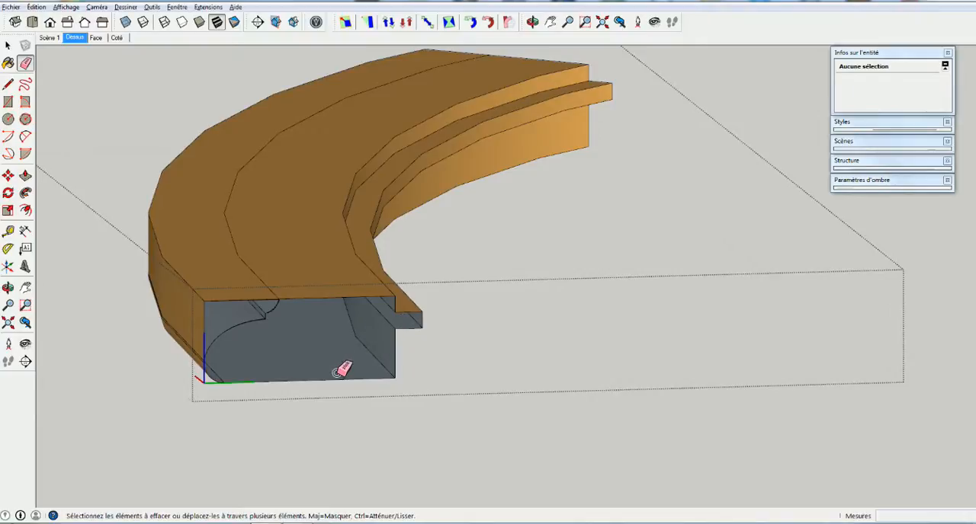
key("ctrl+z")
Examine the alignment of the tongue's end with the segment's end face from above, using oblique views and the Dessus scene
middle_click_drag(386, 337, 374, 462)
middle_click_drag(354, 325, 207, 438)
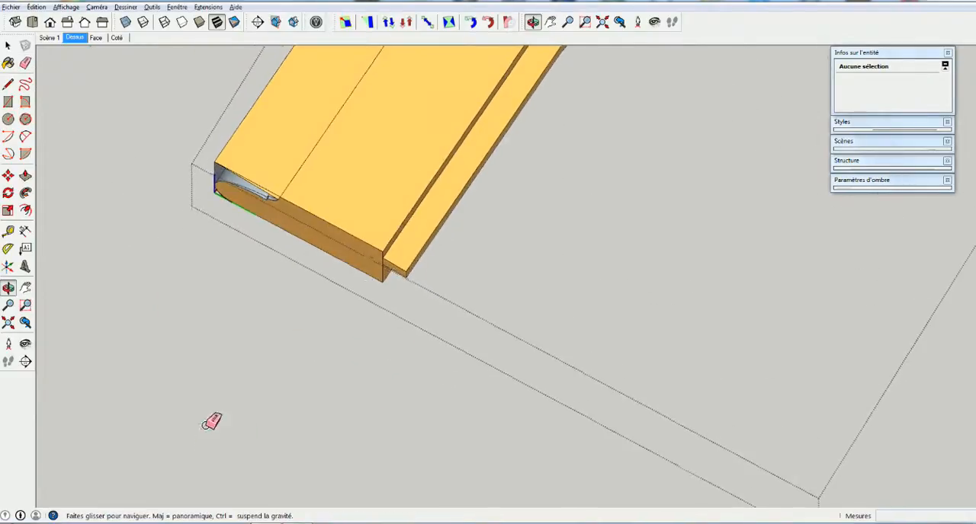
scroll(362, 290, "up", 4)
mouse_move(387, 253)
middle_mouse_down()
mouse_move(359, 318)
mouse_move(344, 312)
mouse_move(427, 300)
mouse_move(398, 316)
middle_mouse_up()
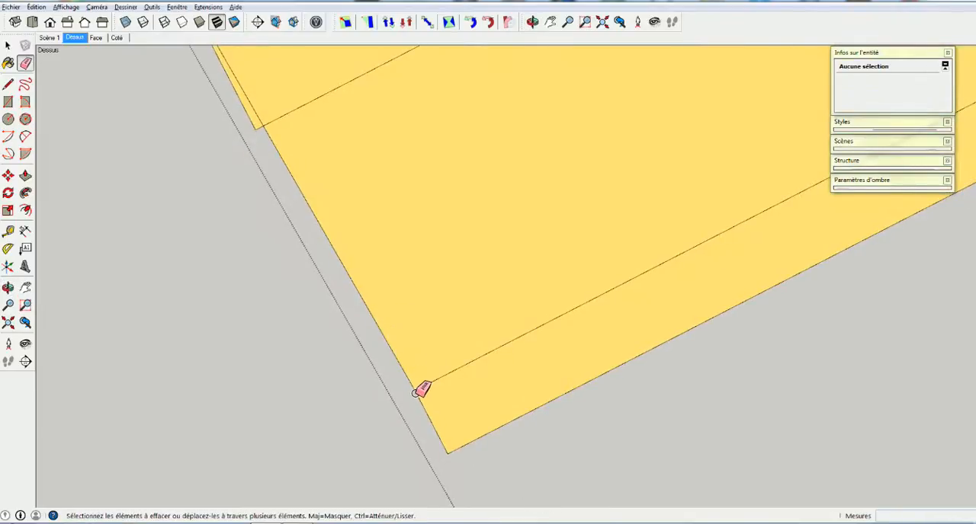
key("space")
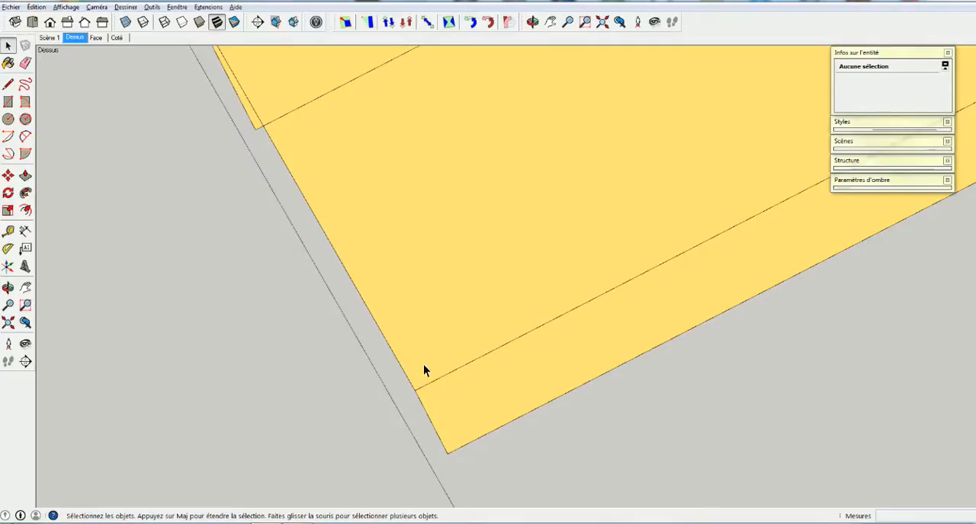
middle_click_drag(580, 337, 710, 230)
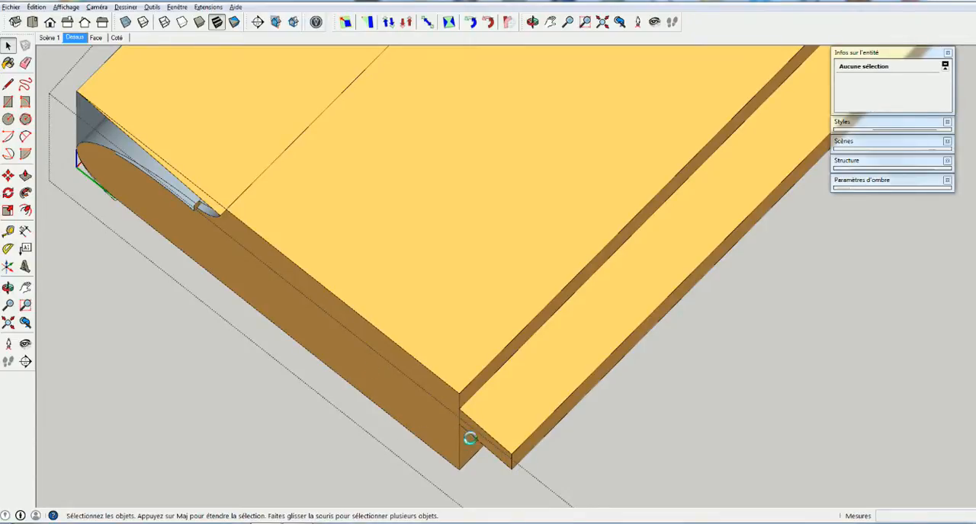
scroll(495, 431, "down", 2)
middle_click_drag(492, 441, 330, 431)
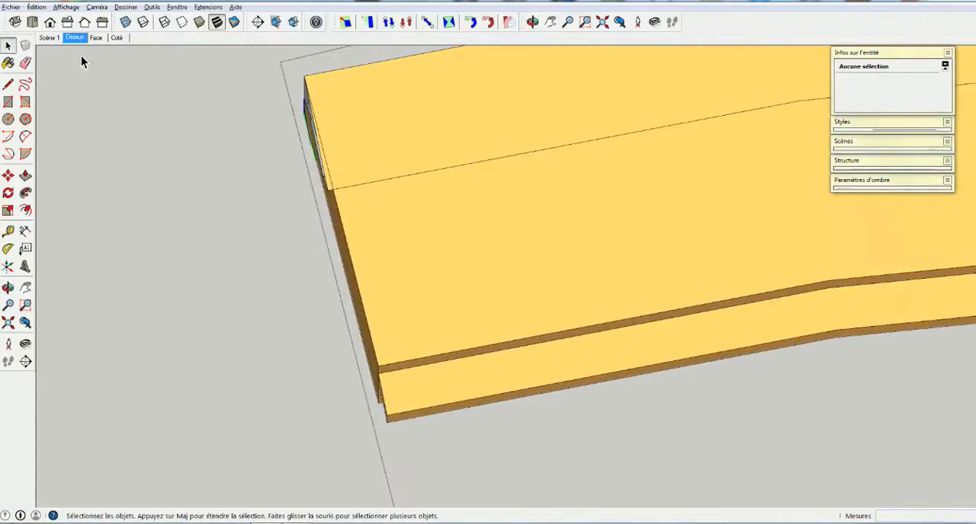
left_click(97, 7)
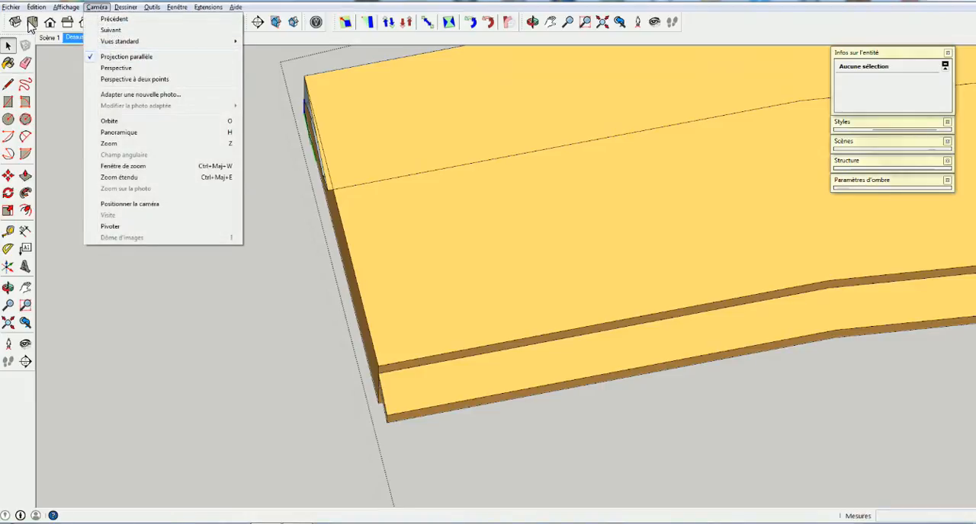
left_click(74, 37)
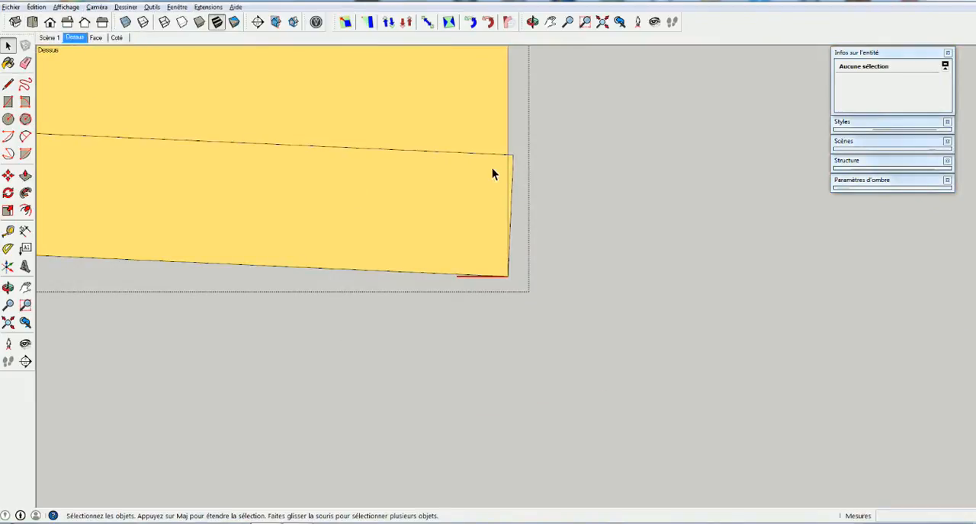
Cut the tongue's overhanging end with Zorro along the line of the segment's end face in the top view
key("h")
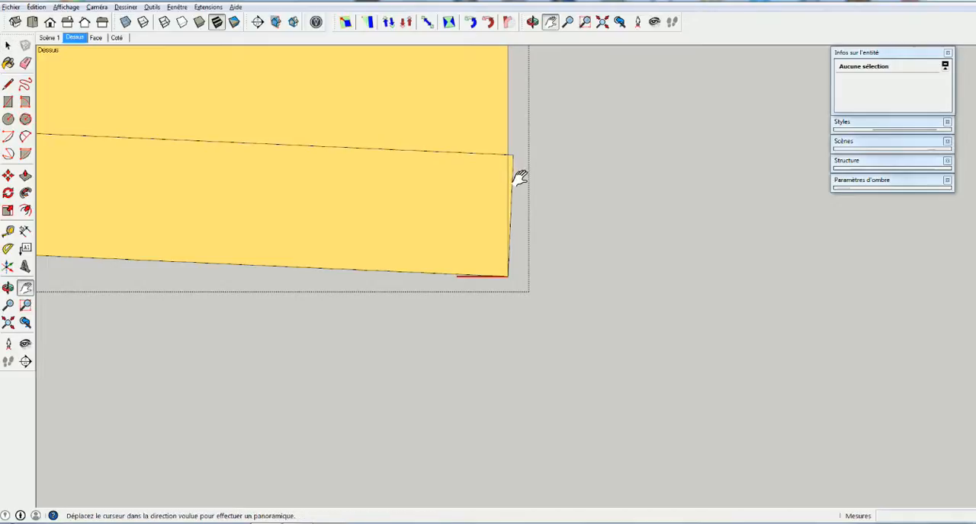
mouse_move(519, 98)
left_mouse_down()
mouse_move(516, 315)
mouse_move(510, 292)
left_mouse_up()
key("space")
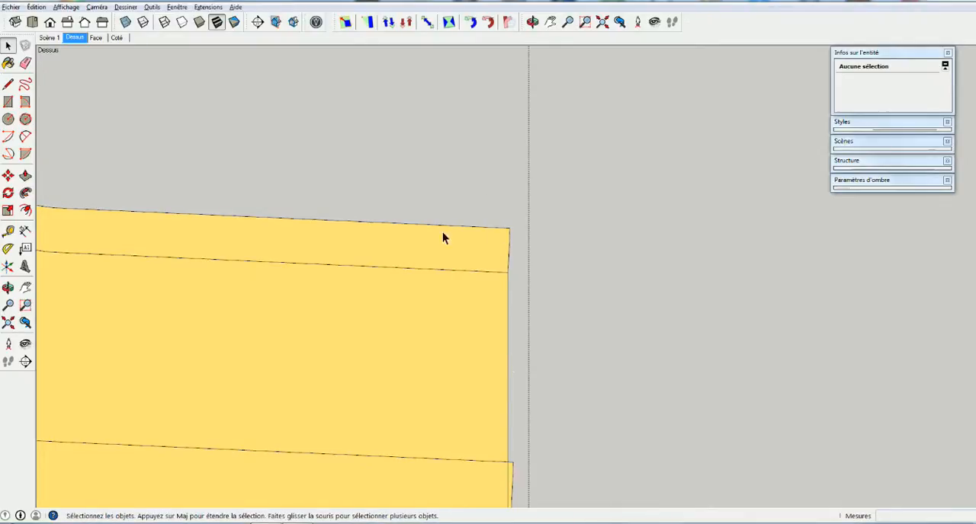
left_click(151, 7)
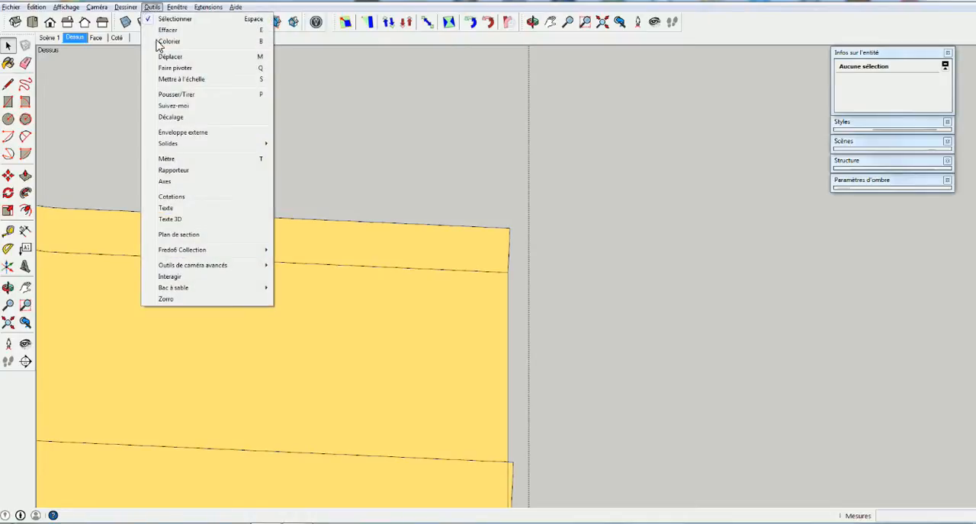
left_click(169, 300)
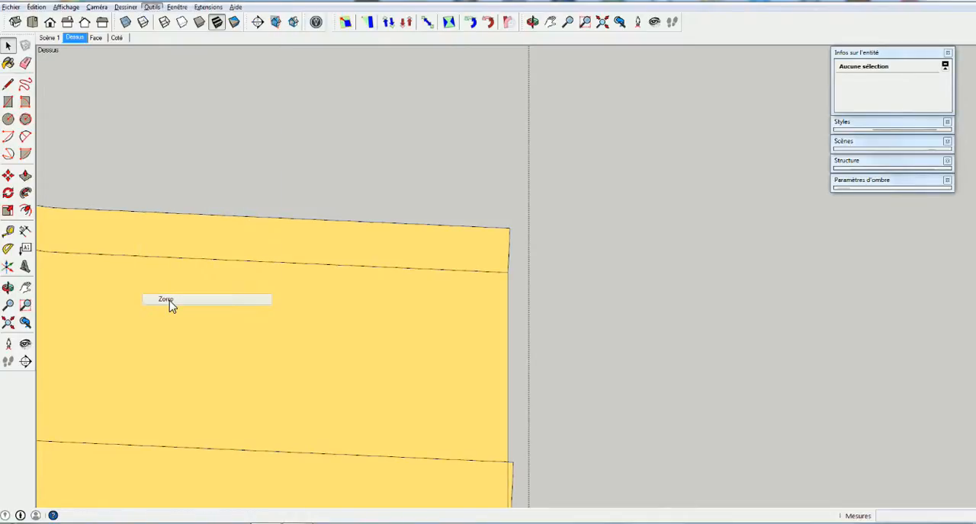
left_click(507, 367)
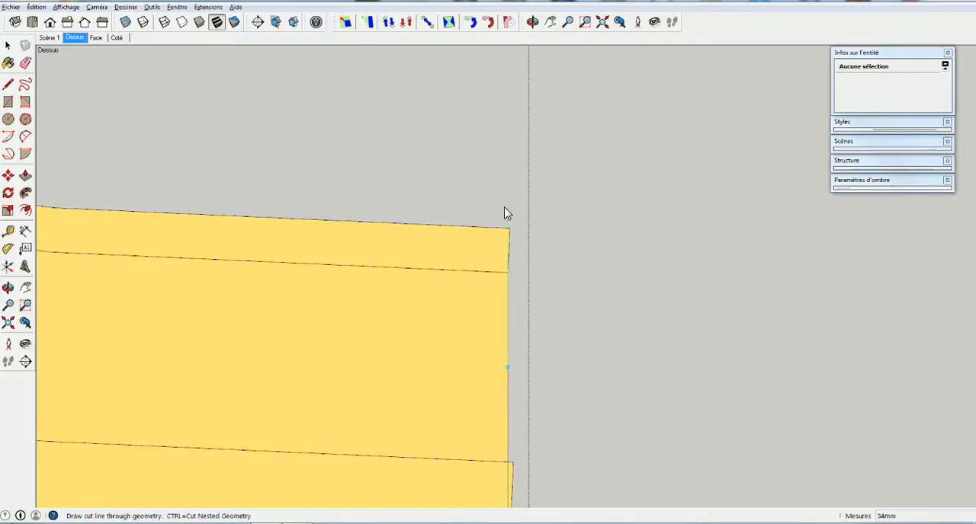
left_click(504, 156)
key("space")
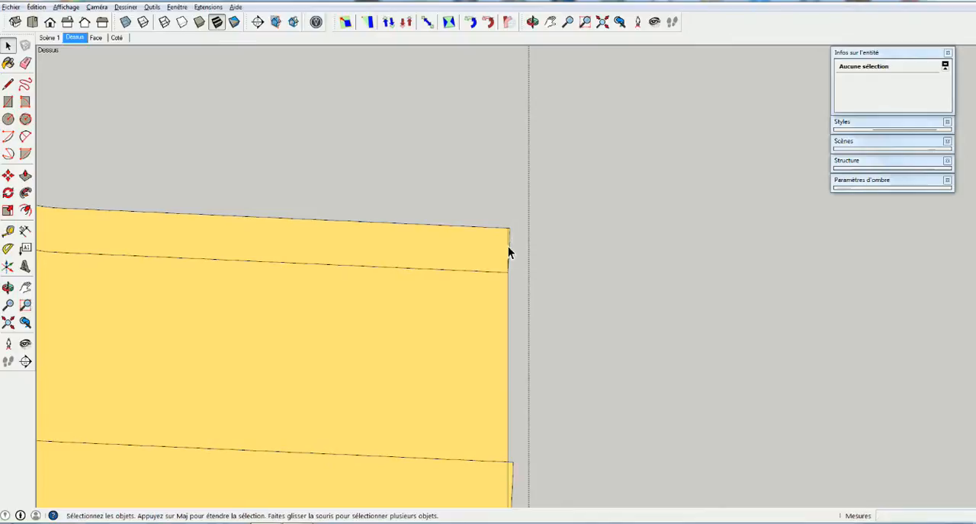
Close the tongue's open end with a rectangle and erase the edge separating it from the segment's end face
middle_click_drag(512, 257, 432, 272)
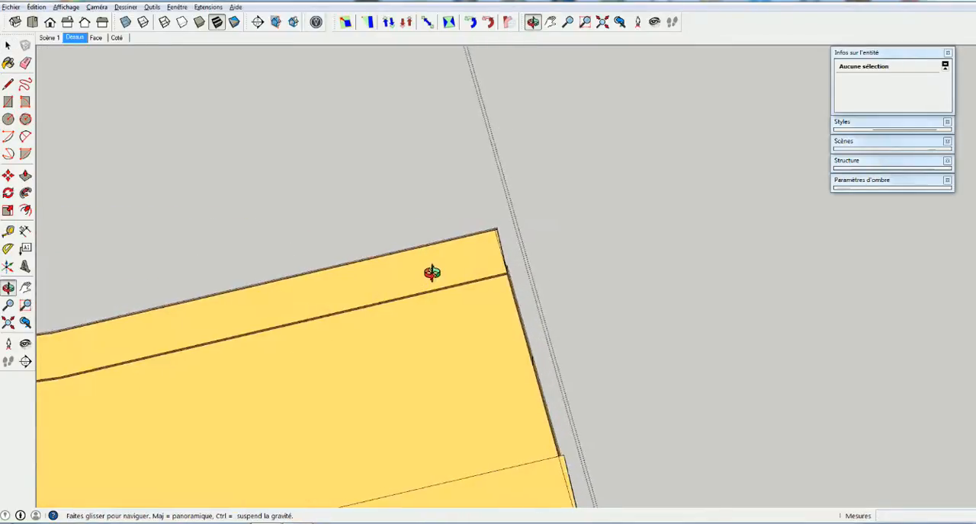
scroll(500, 231, "up", 7)
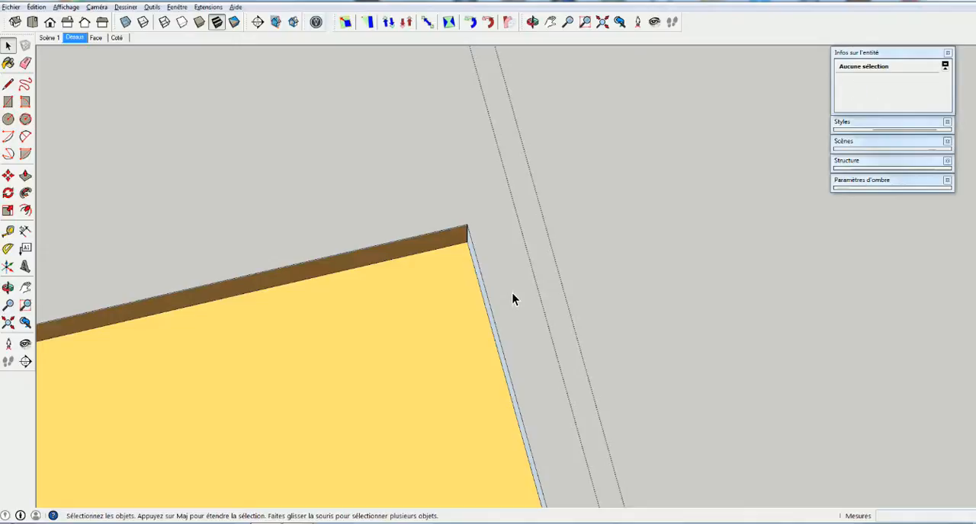
middle_click_drag(511, 298, 555, 382)
key("r")
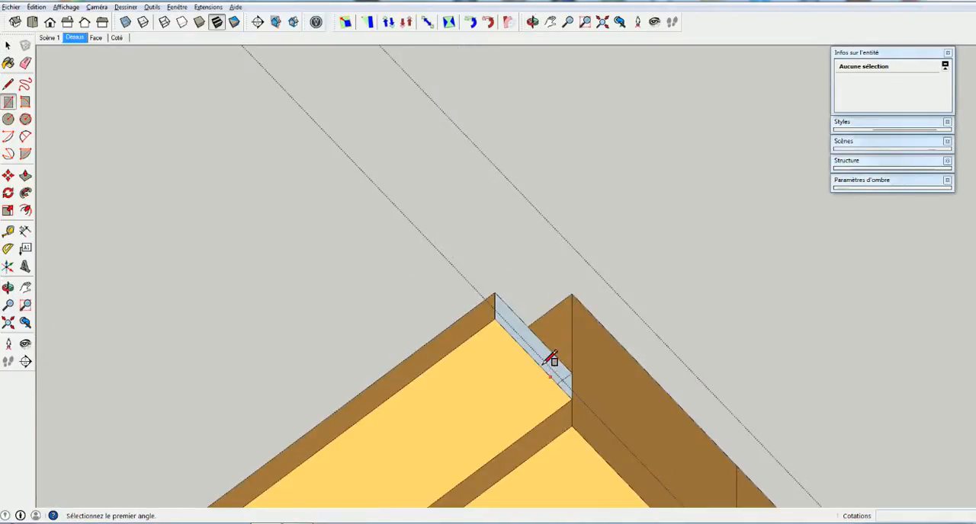
left_click(564, 373)
left_click(578, 389)
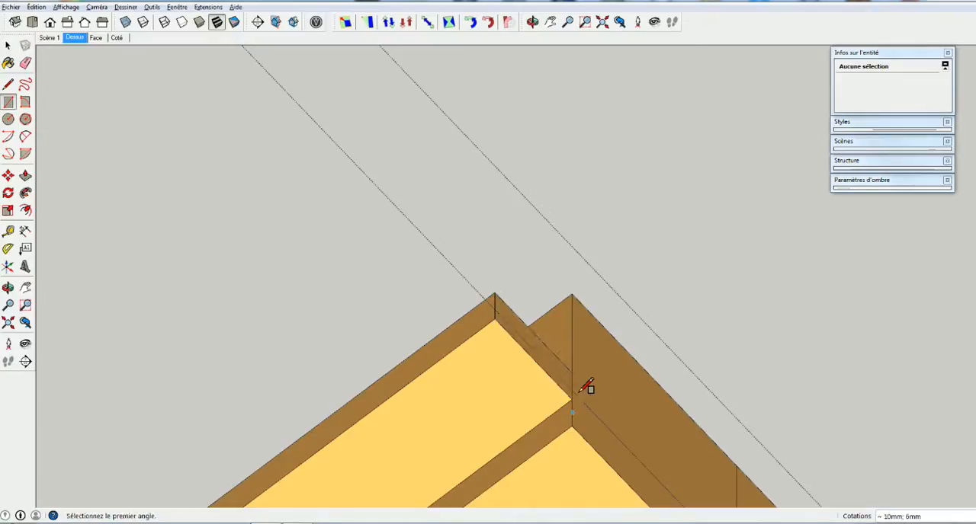
key("e")
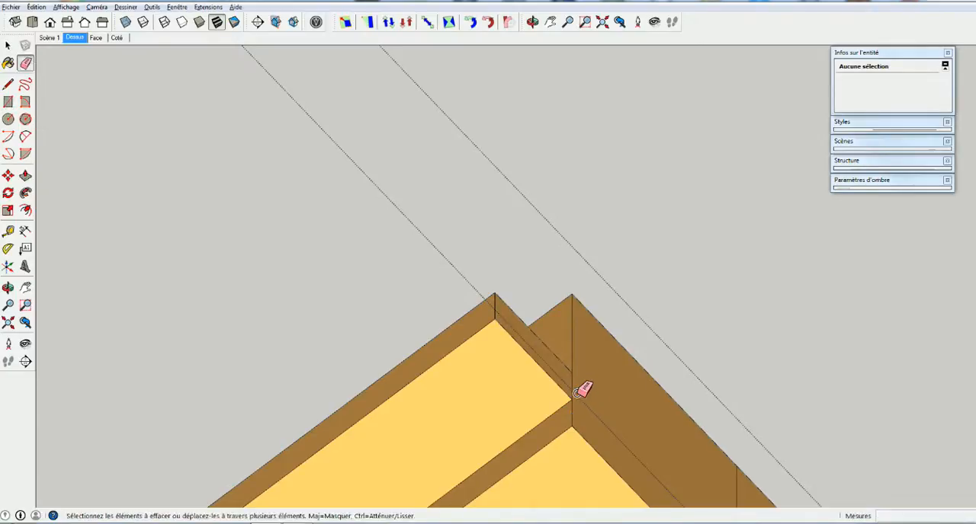
mouse_move(582, 385)
middle_mouse_down()
mouse_move(542, 373)
mouse_move(688, 340)
middle_mouse_up()
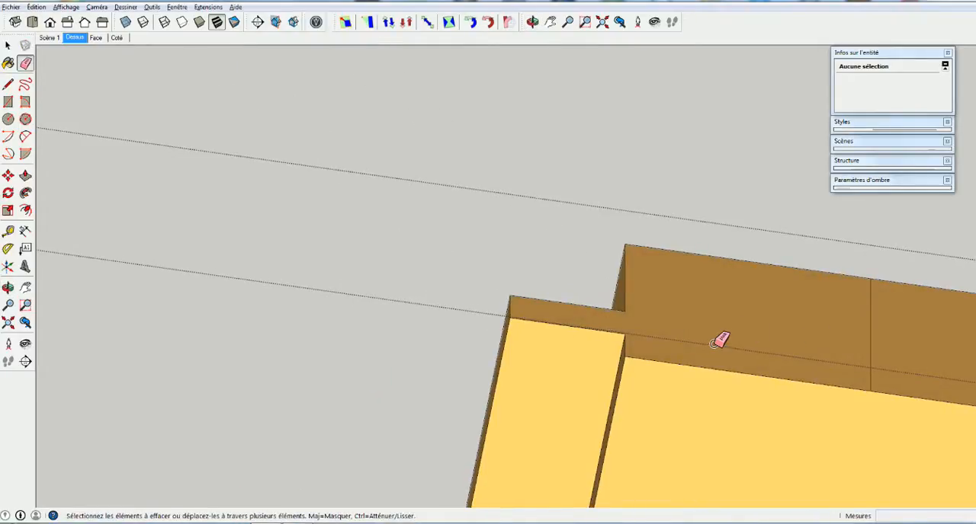
Examine the top surfaces above the moulding recess at the segment's other end, selecting them to compare their extents
scroll(712, 342, "down", 4)
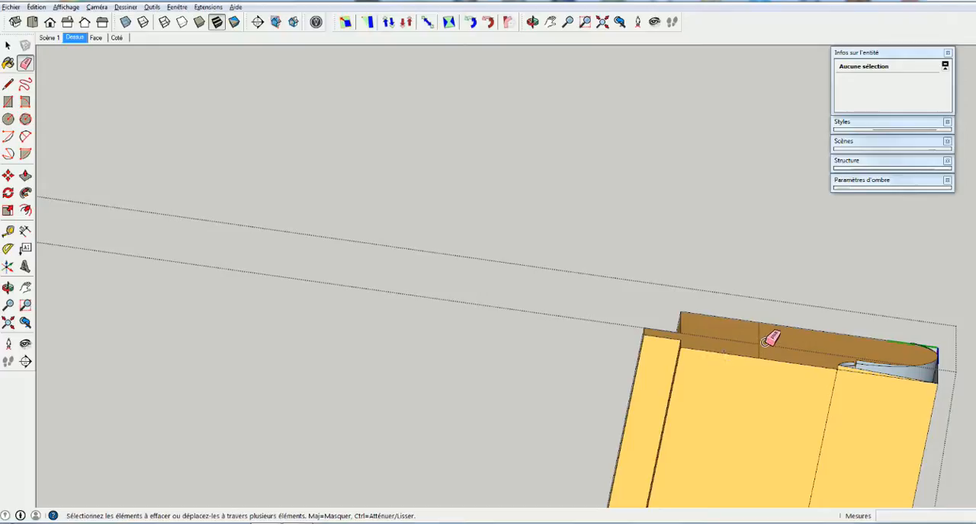
mouse_move(762, 348)
middle_mouse_down()
mouse_move(793, 356)
mouse_move(628, 322)
mouse_move(593, 283)
mouse_move(708, 168)
mouse_move(725, 168)
mouse_move(750, 176)
mouse_move(450, 294)
middle_mouse_up()
key("space")
middle_click_drag(449, 294, 513, 334)
middle_click_drag(414, 358, 508, 338)
scroll(470, 348, "up", 4)
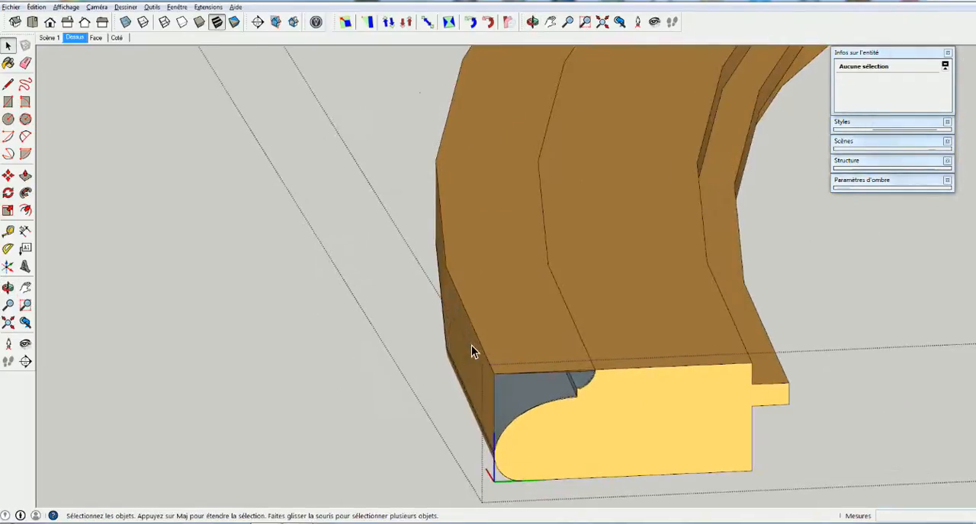
scroll(484, 350, "up", 2)
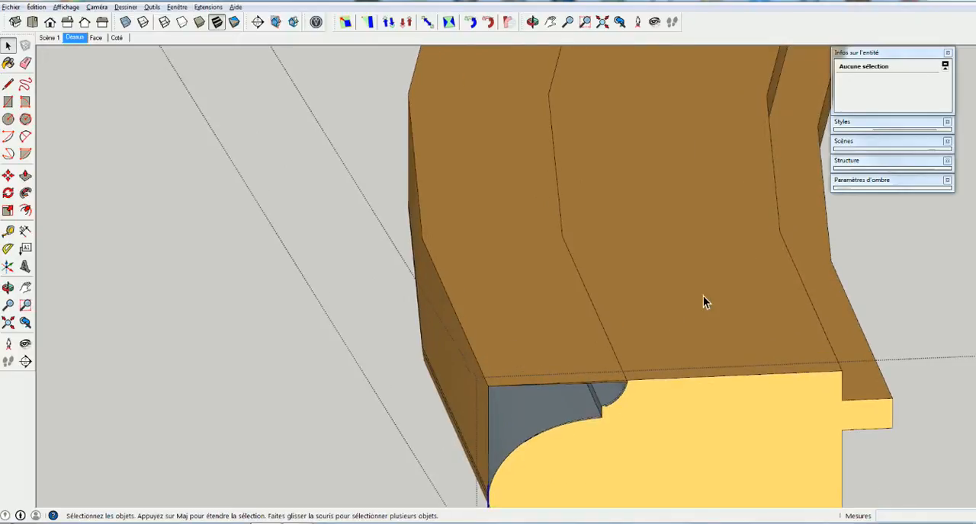
left_click(687, 265)
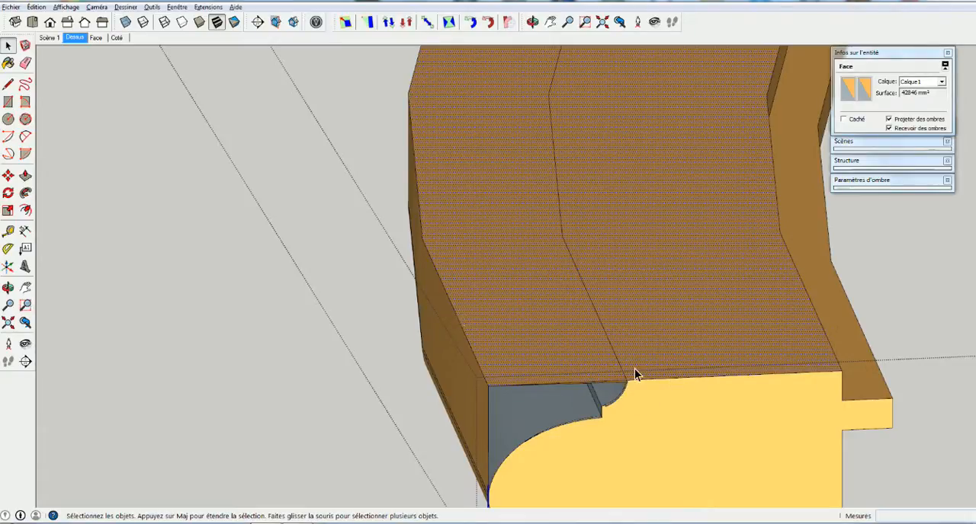
scroll(608, 354, "up", 2)
left_click(536, 354)
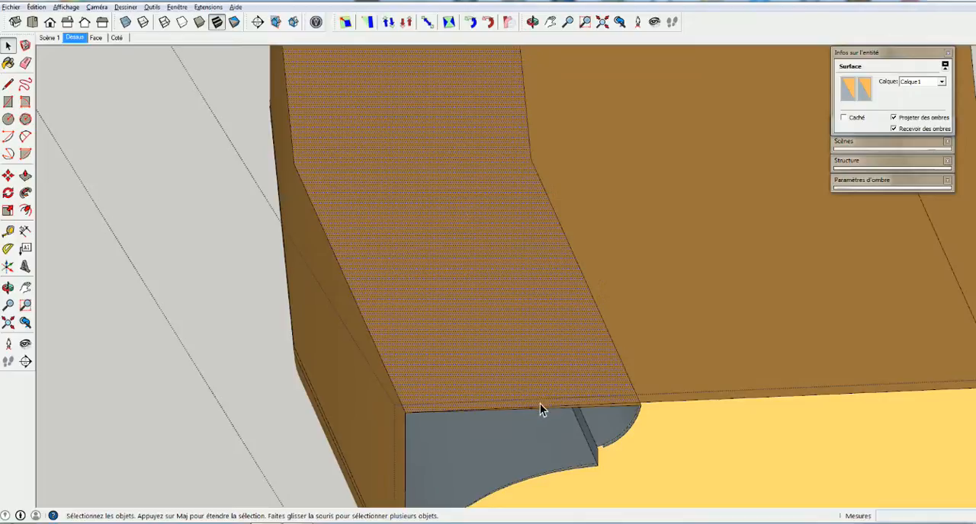
mouse_move(540, 410)
middle_mouse_down()
mouse_move(629, 397)
mouse_move(717, 461)
mouse_move(593, 374)
mouse_move(625, 391)
middle_mouse_up()
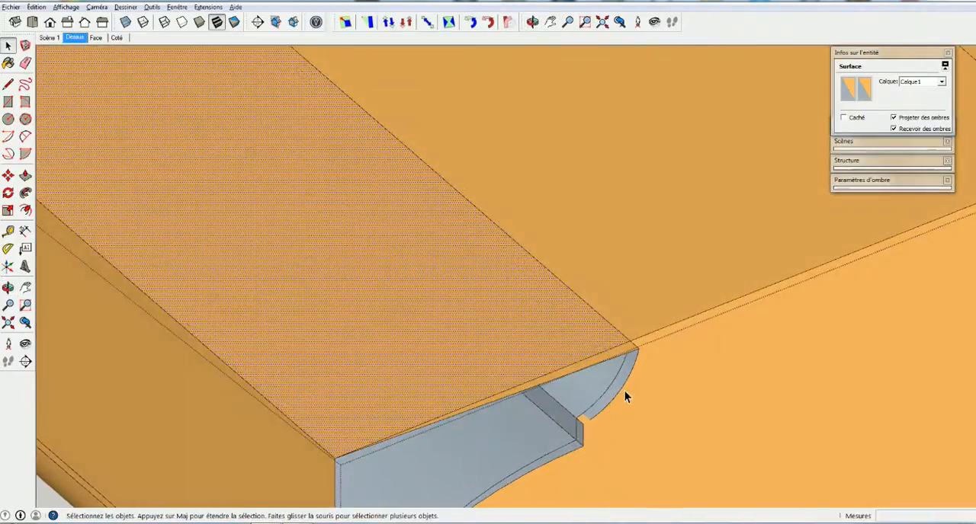
Select and delete the large face covering the segment's top
left_click(624, 352)
left_click(603, 338)
left_click(658, 310)
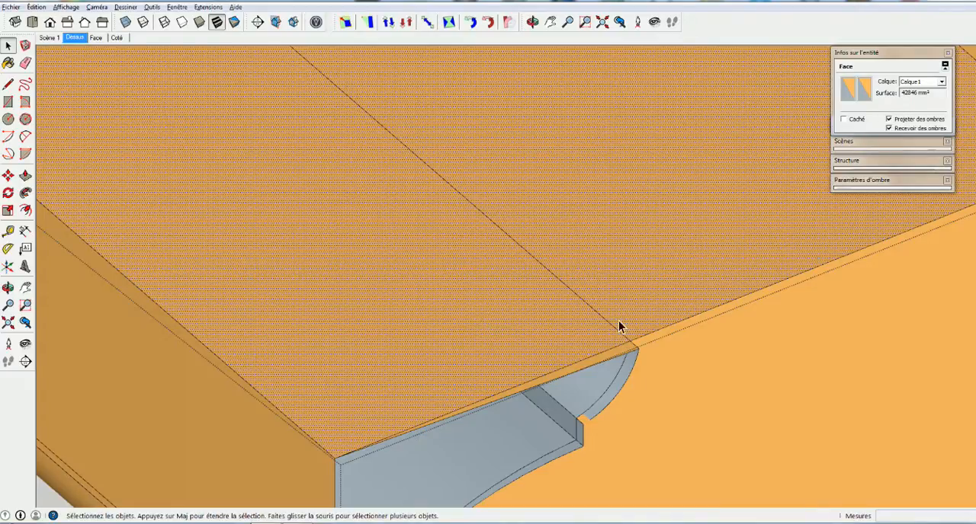
scroll(581, 164, "down", 3)
scroll(577, 171, "down", 3)
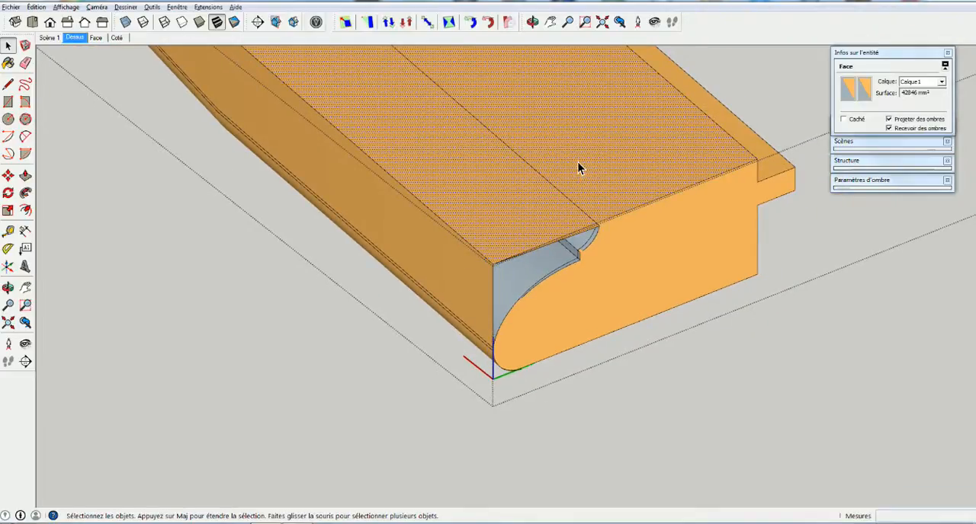
key("Delete")
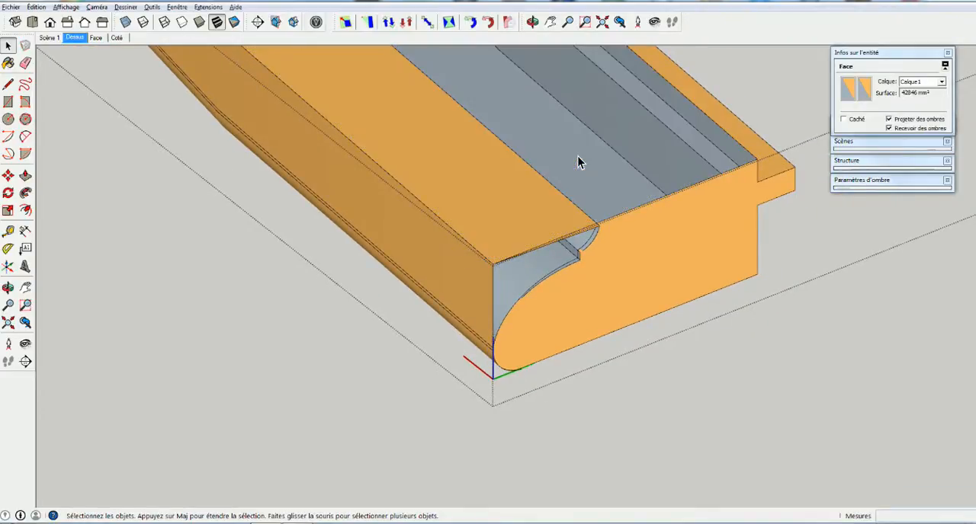
Examine the segment's opened interior and the moulding profile from both ends
middle_click_drag(580, 162, 485, 169)
left_click_drag(484, 169, 408, 58)
middle_click_drag(409, 58, 542, 149)
scroll(534, 199, "down", 5)
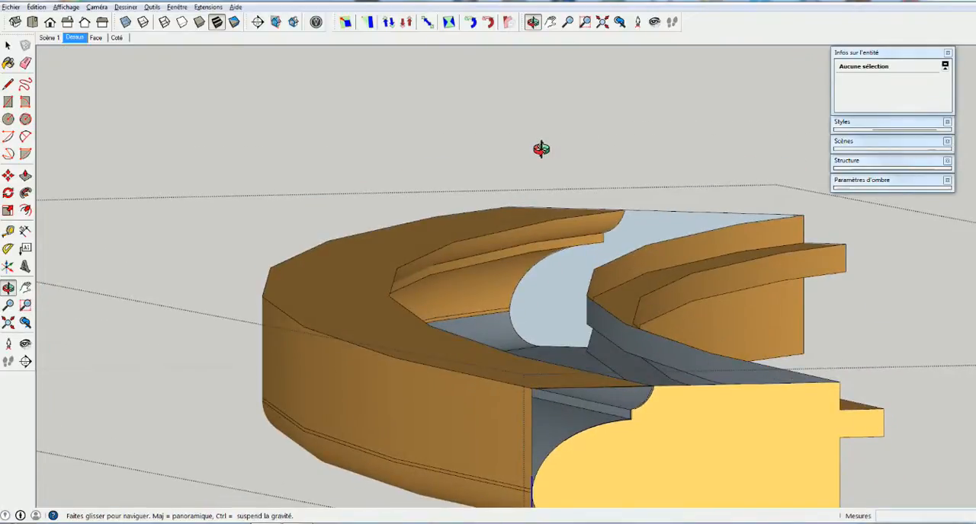
scroll(594, 222, "up", 5)
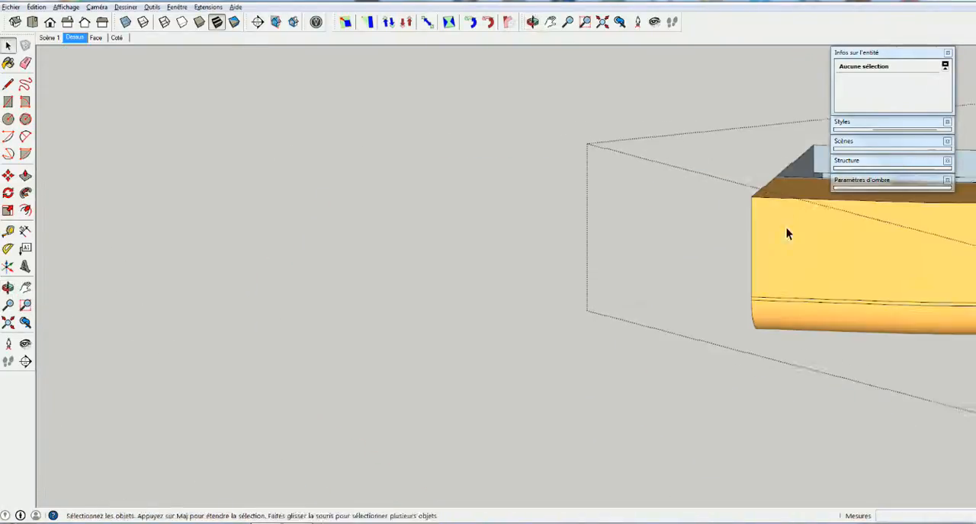
mouse_move(786, 228)
middle_mouse_down()
mouse_move(492, 226)
mouse_move(542, 243)
mouse_move(766, 221)
mouse_move(425, 279)
mouse_move(778, 246)
mouse_move(480, 239)
mouse_move(714, 248)
mouse_move(355, 211)
mouse_move(346, 257)
mouse_move(330, 122)
middle_mouse_up()
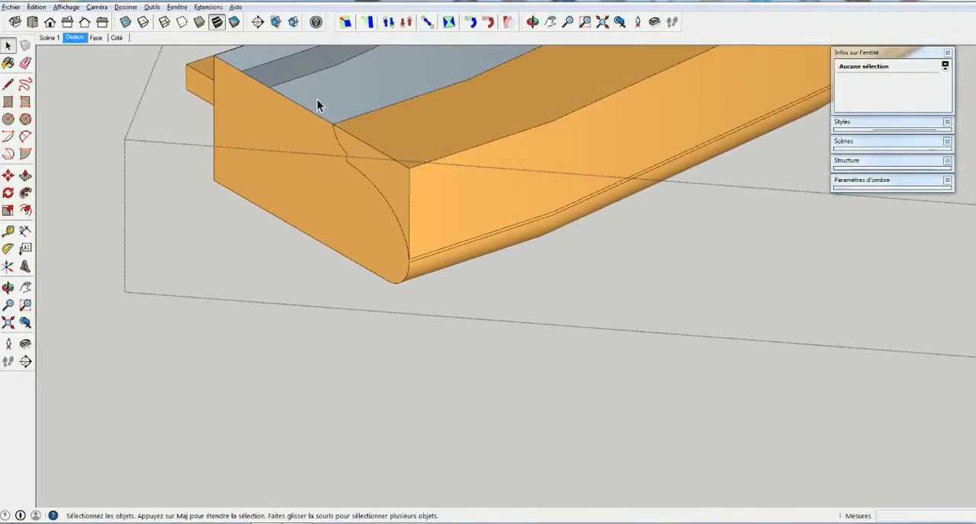
middle_click_drag(361, 159, 325, 224)
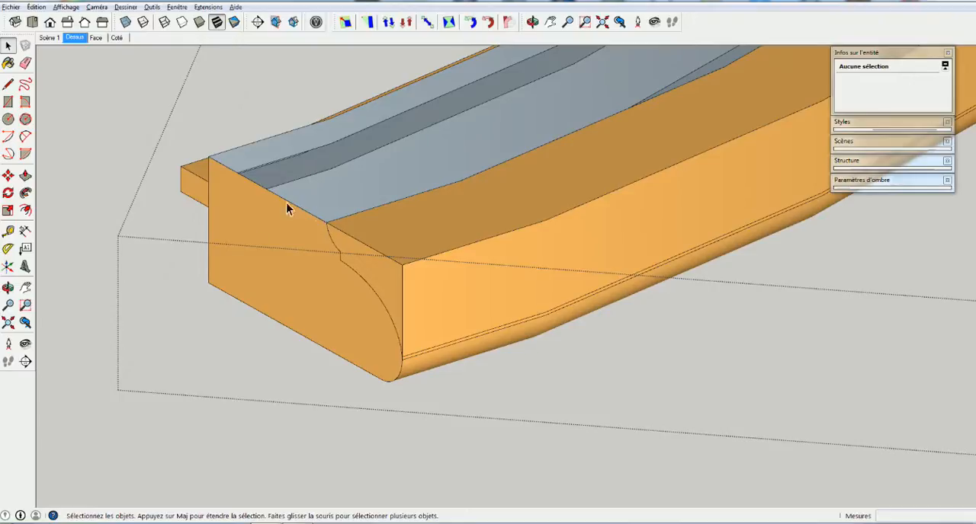
middle_click_drag(322, 189, 268, 218)
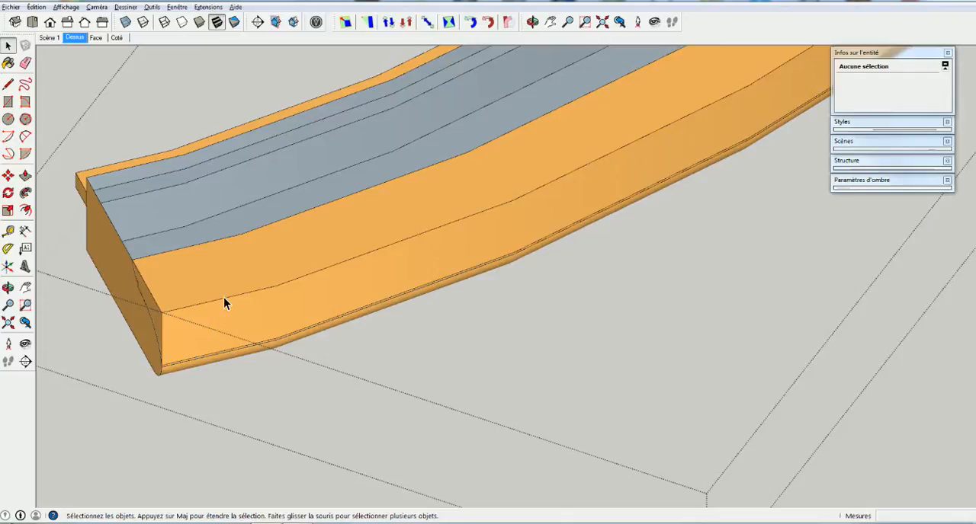
middle_click_drag(191, 254, 449, 192)
middle_click_drag(255, 390, 282, 357)
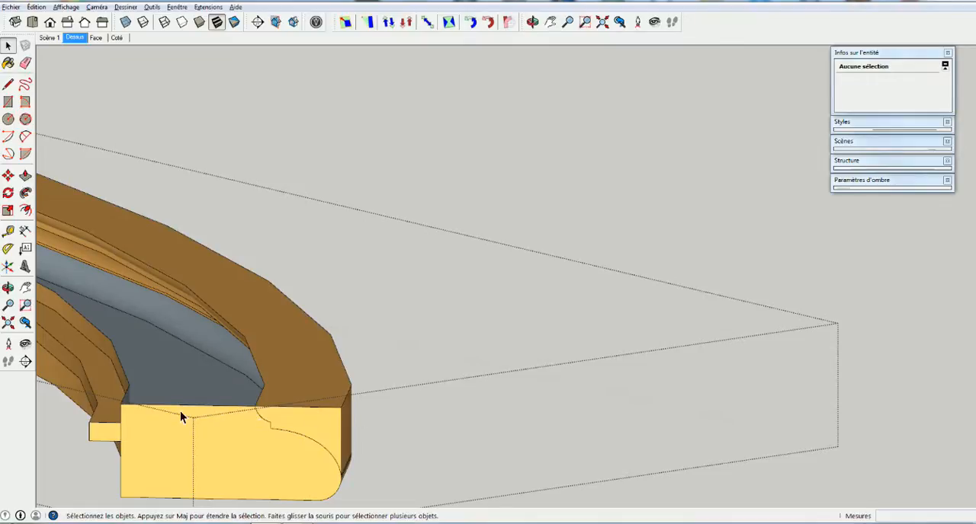
middle_click_drag(196, 413, 485, 220)
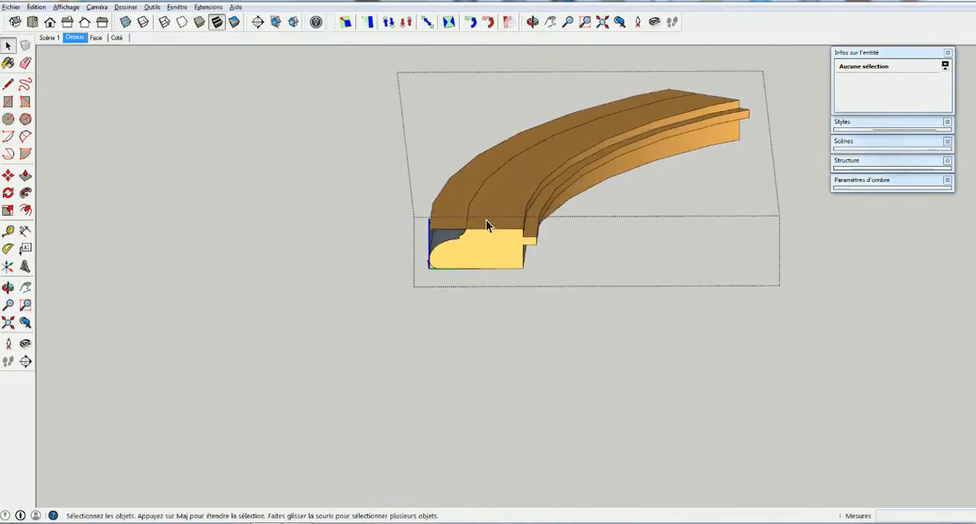
Examine the corner where the top faces meet the moulding recess, selecting the adjoining faces to compare their extents
scroll(484, 224, "up", 5)
scroll(455, 239, "up", 5)
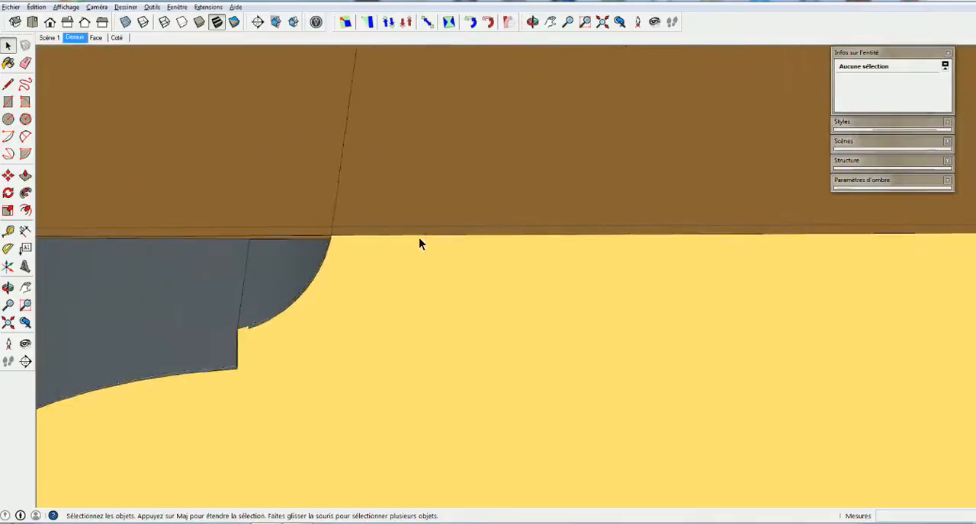
middle_click_drag(372, 243, 288, 236)
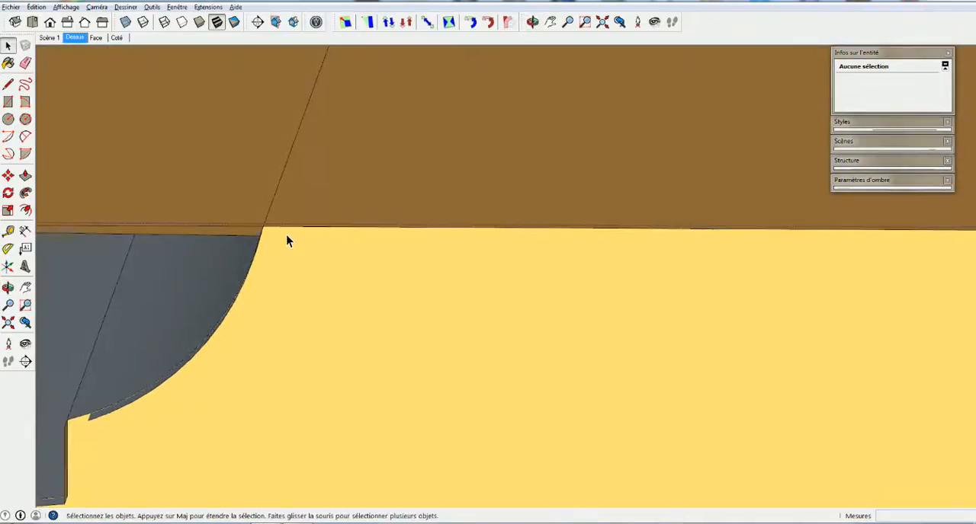
scroll(259, 226, "up", 4)
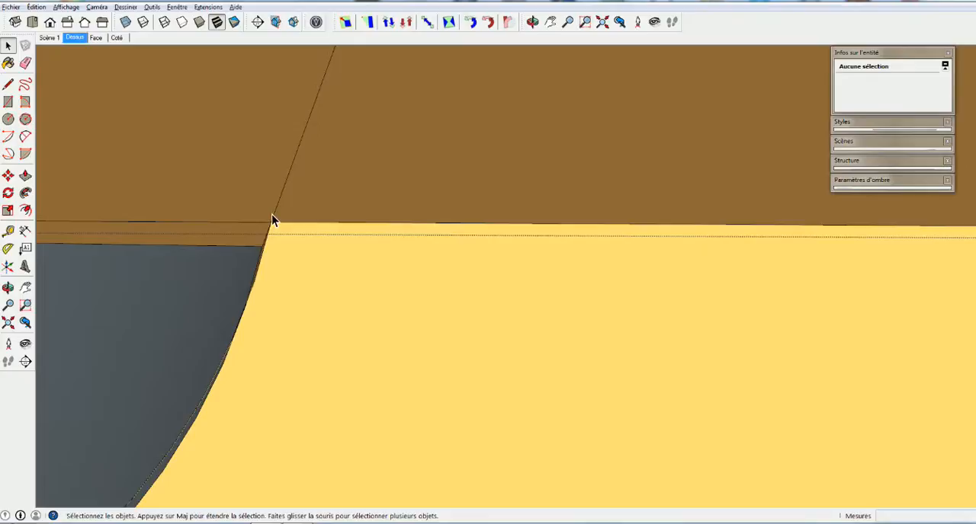
scroll(273, 226, "up", 2)
middle_click_drag(272, 230, 257, 216)
scroll(263, 213, "up", 4)
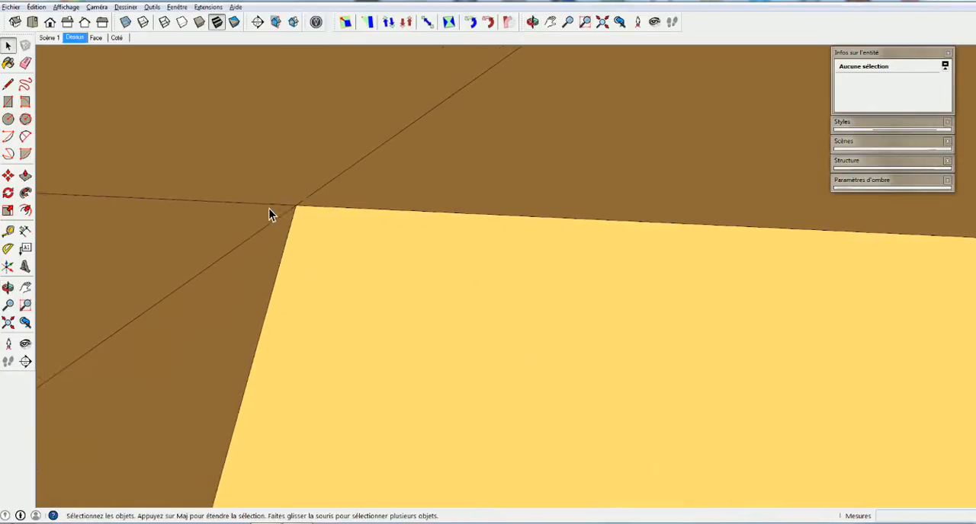
left_click(314, 174)
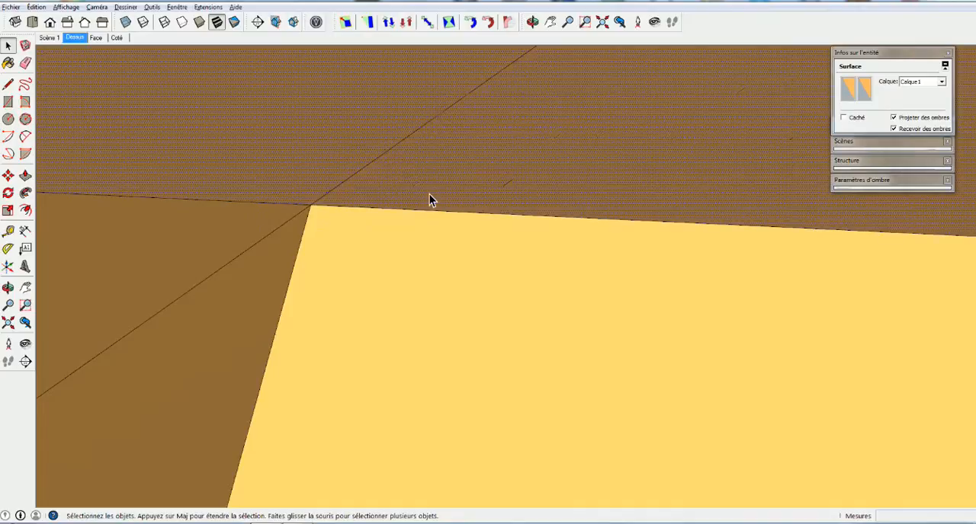
double_click(459, 188)
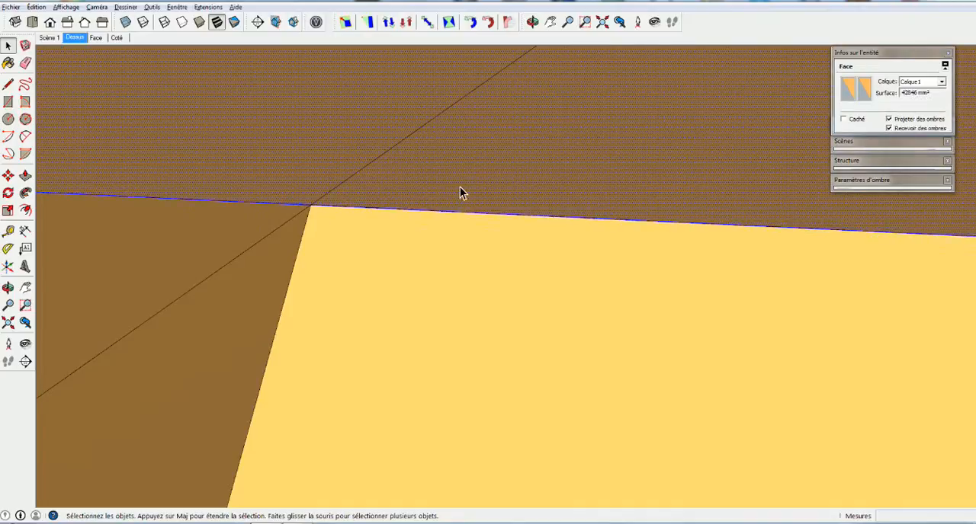
triple_click(248, 173)
scroll(270, 224, "down", 3)
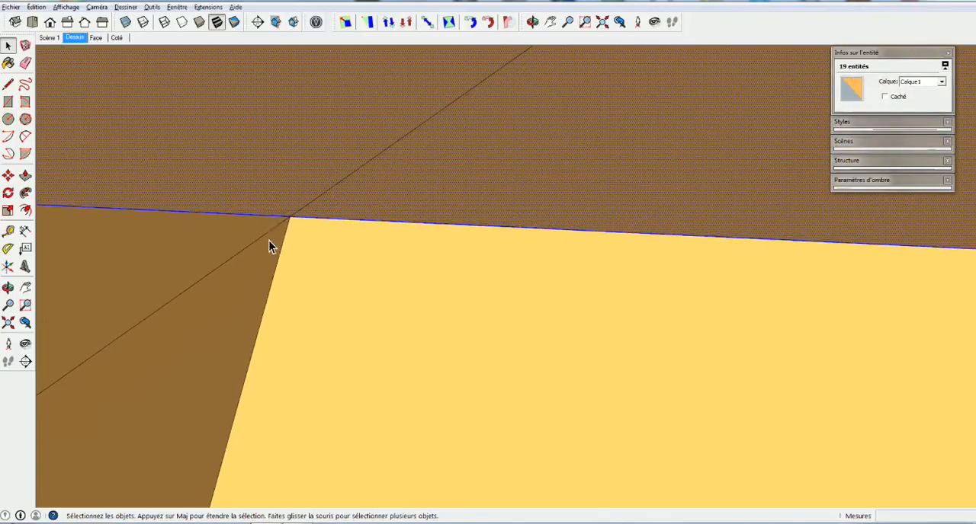
right_click(259, 248)
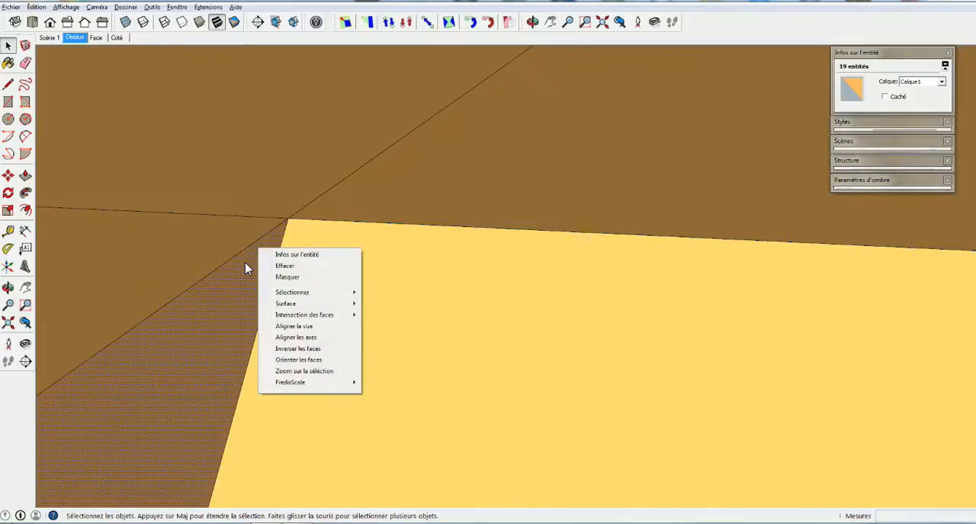
left_click(298, 372)
scroll(496, 255, "down", 8)
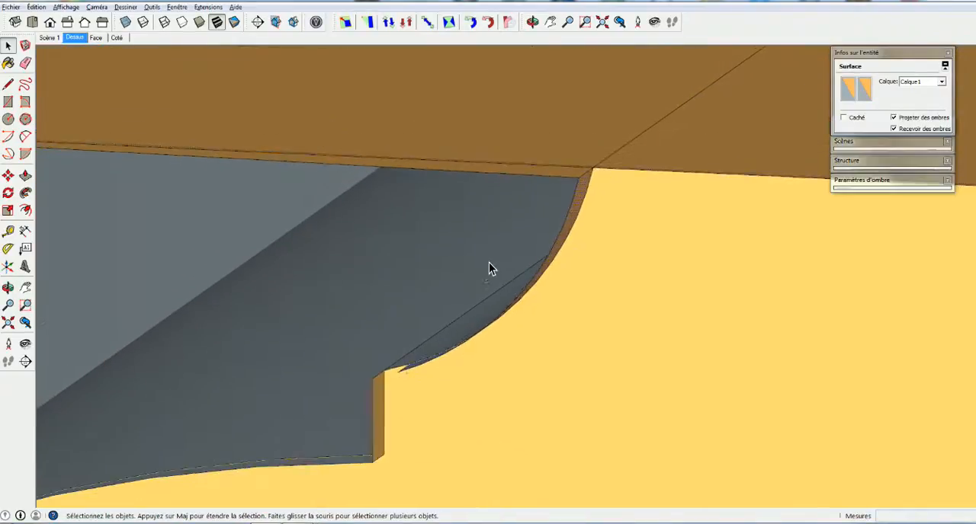
scroll(470, 248, "down", 5)
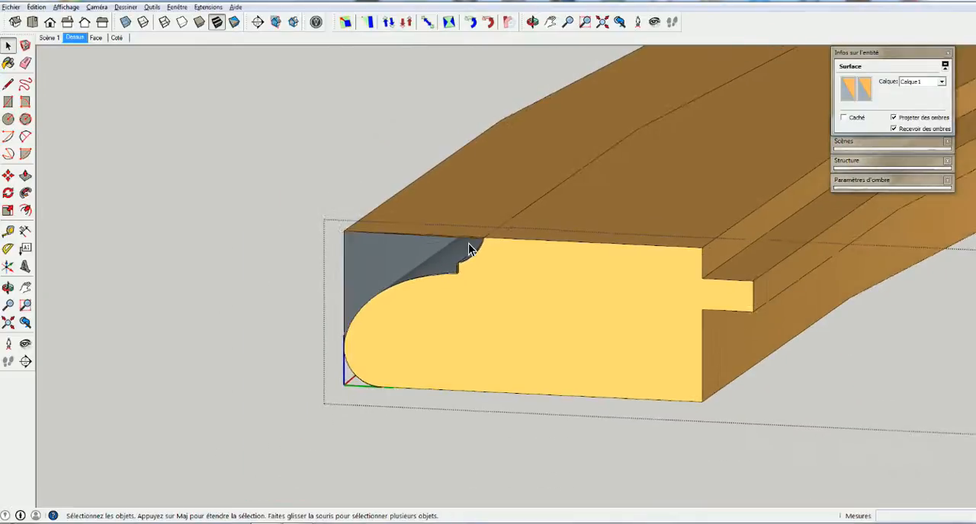
Delete the segment's outer vertical face in front of the moulding and erase the leftover vertical edge at its end
mouse_move(469, 248)
middle_mouse_down()
mouse_move(534, 283)
mouse_move(457, 320)
mouse_move(443, 244)
mouse_move(441, 258)
middle_mouse_up()
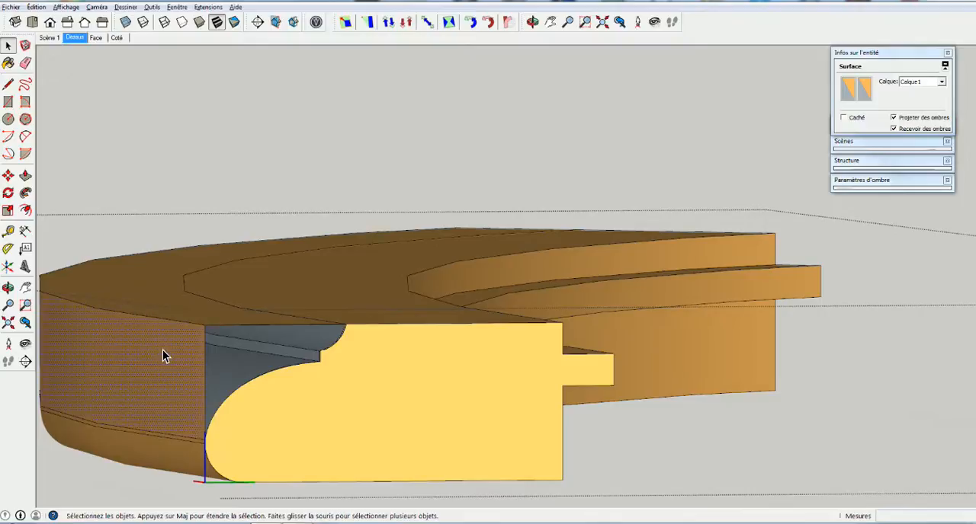
key("Delete")
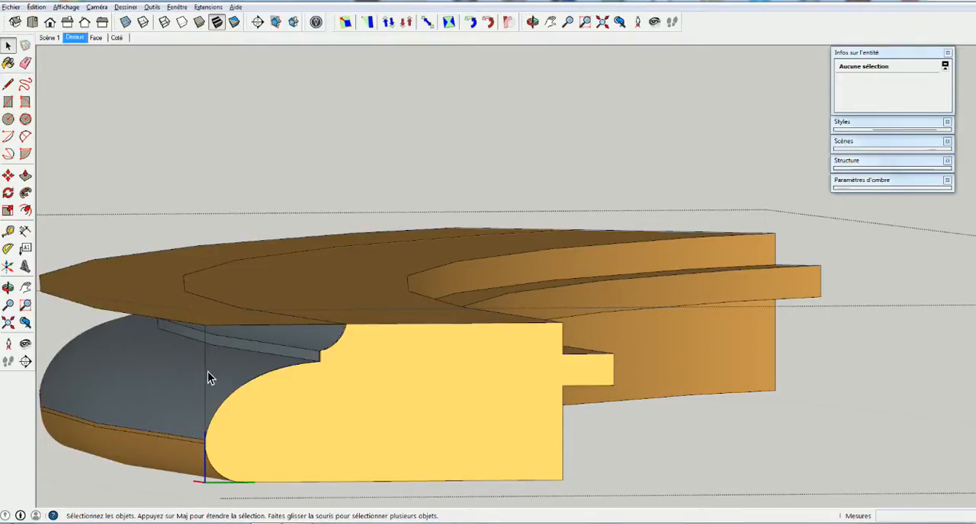
key("e")
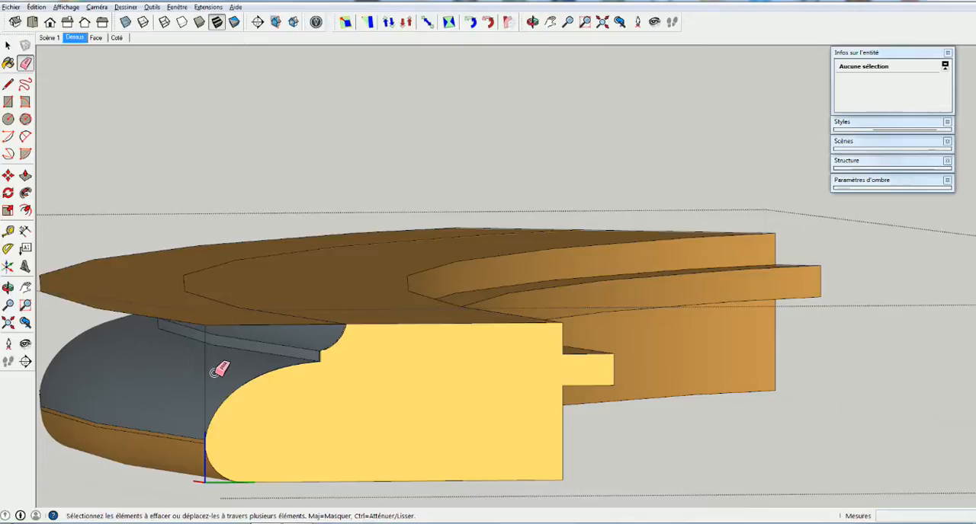
left_click(201, 382)
key("space")
Delete the upper edge of the narrow strip between the moulding's curved surface and its lower rounded band near the end face
scroll(171, 437, "up", 2)
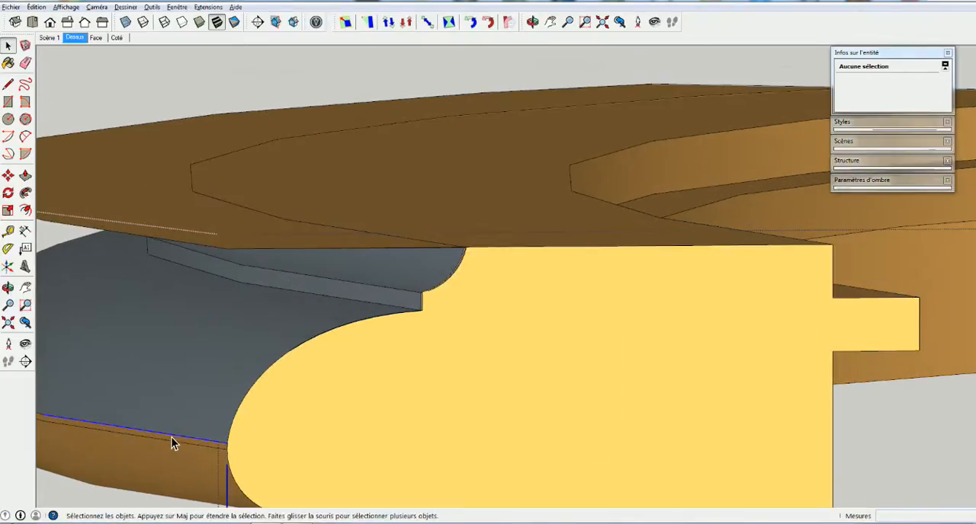
left_click(171, 437)
key("Delete")
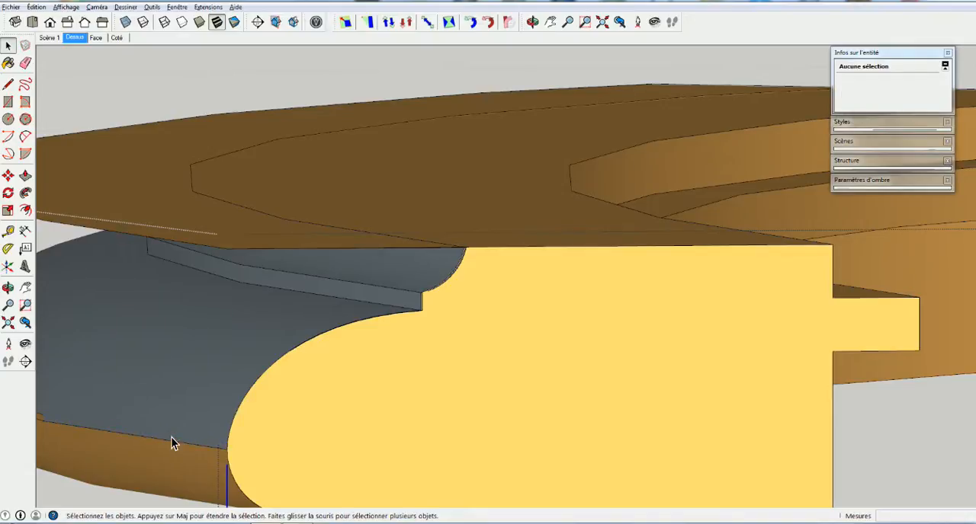
Try to delete the edge separating the moulding's curved surface from its lower rounded band, then undo the deletion
middle_click_drag(171, 436, 343, 404)
scroll(151, 407, "down", 3)
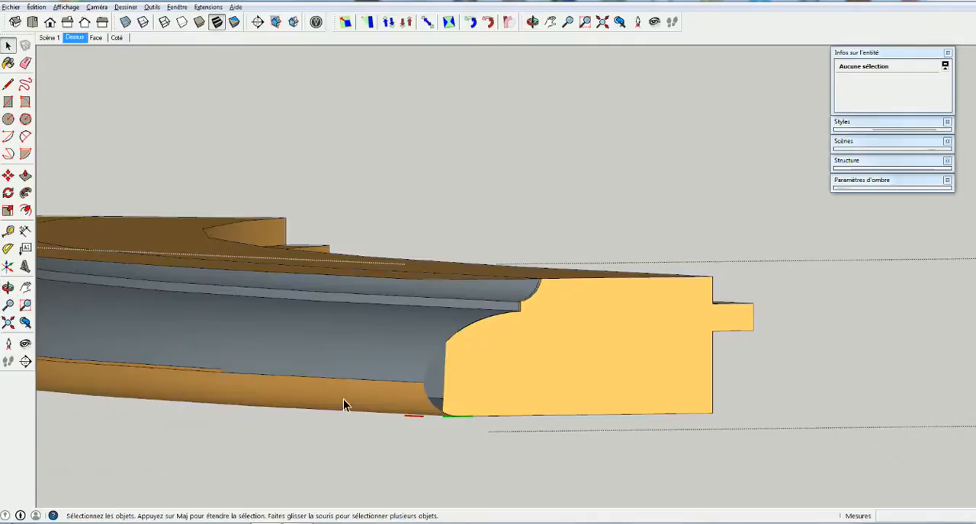
left_click(343, 390)
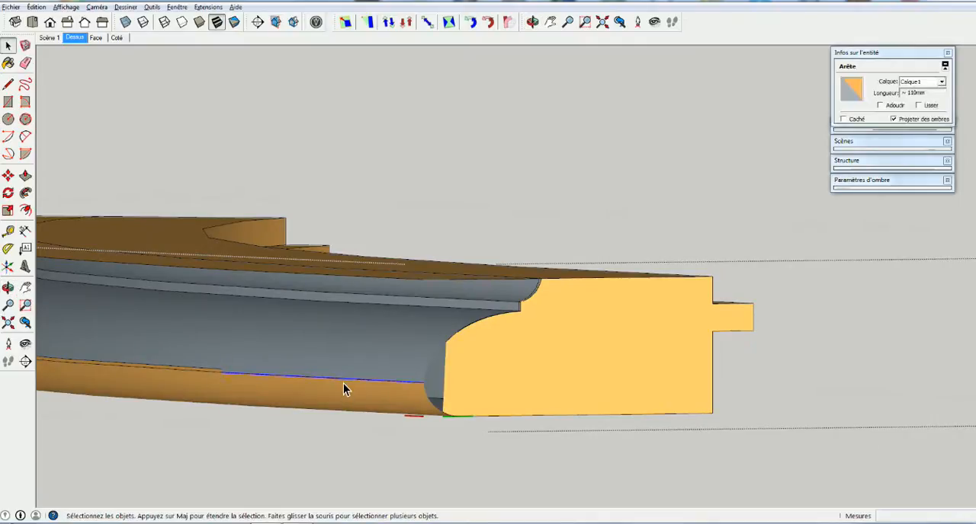
key("Delete")
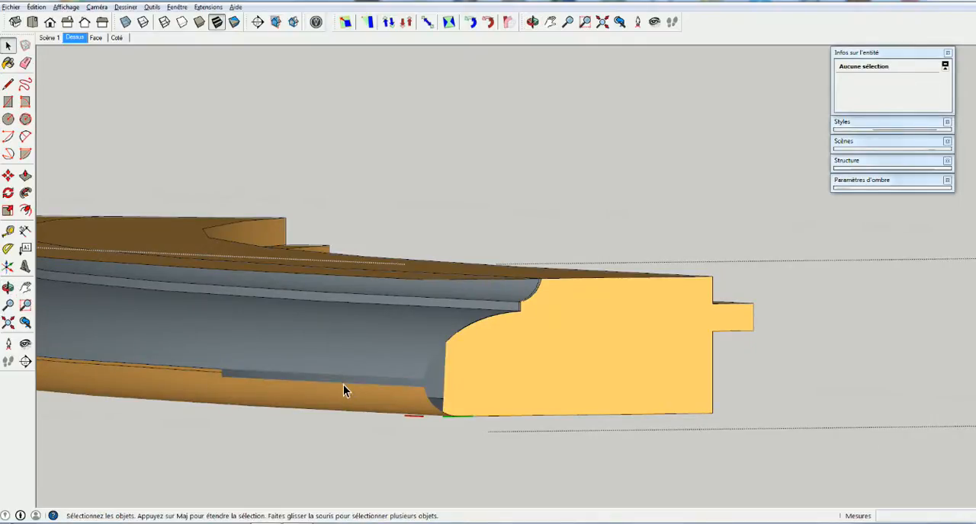
key("ctrl+z")
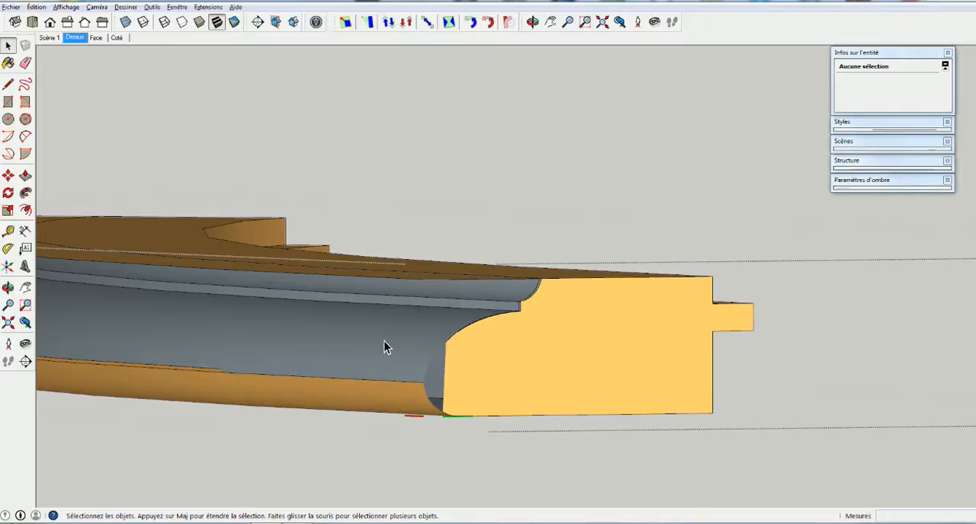
Soften the edges of the moulding's large curved surface at 30.8 degrees with smoothed normals
left_click(257, 353)
right_click(257, 353)
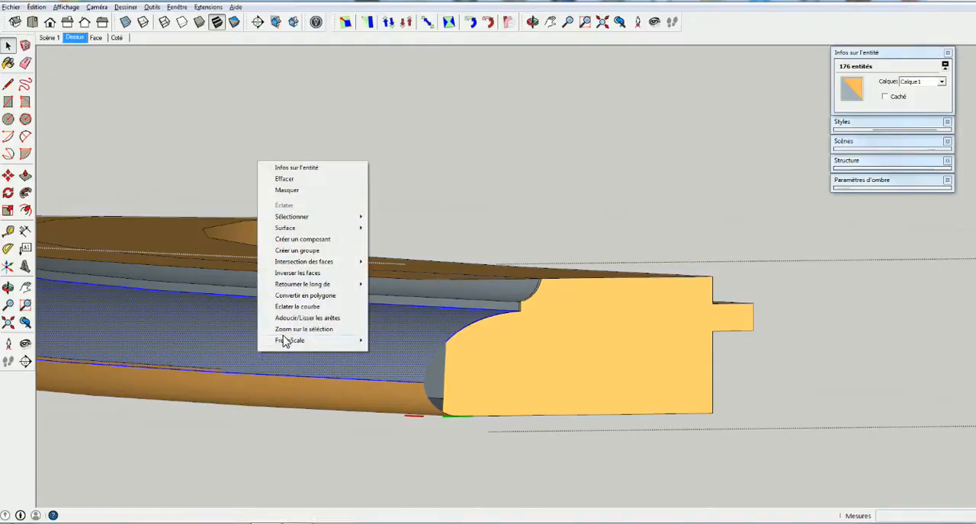
left_click(298, 318)
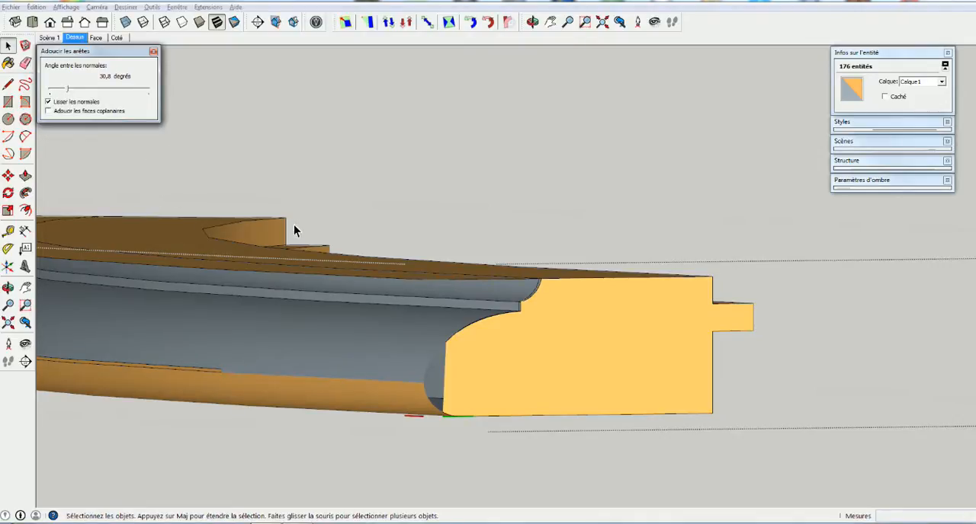
left_click(153, 149)
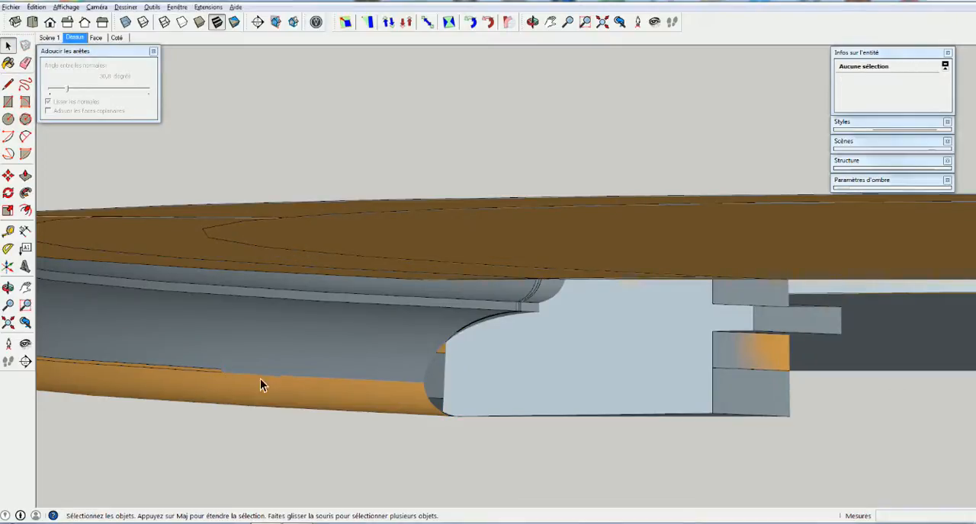
Try to erase the remaining strip edge along the moulding's lower band and undo the erasure
mouse_move(199, 380)
middle_mouse_down("shift")
mouse_move(427, 383)
mouse_move(403, 382)
mouse_move(410, 387)
mouse_move(484, 355)
middle_mouse_up("shift")
key("e")
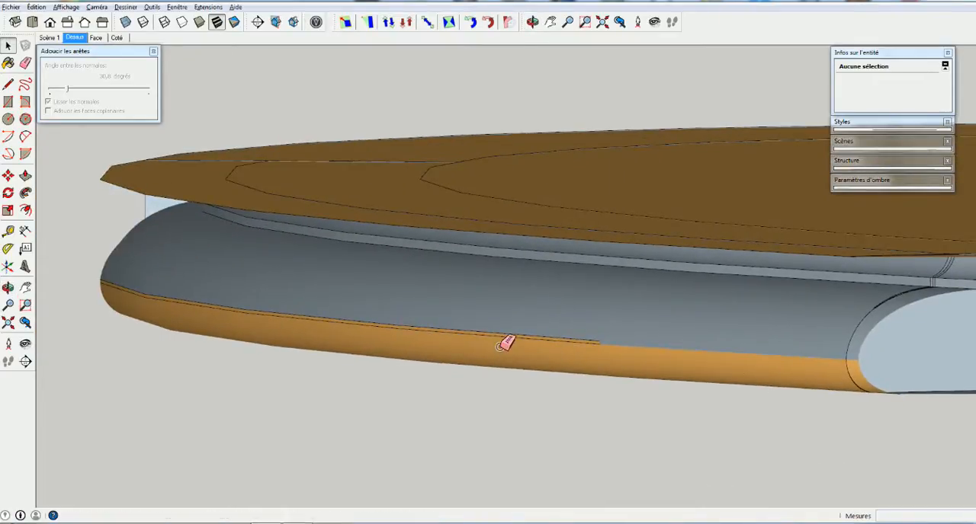
left_click(512, 336)
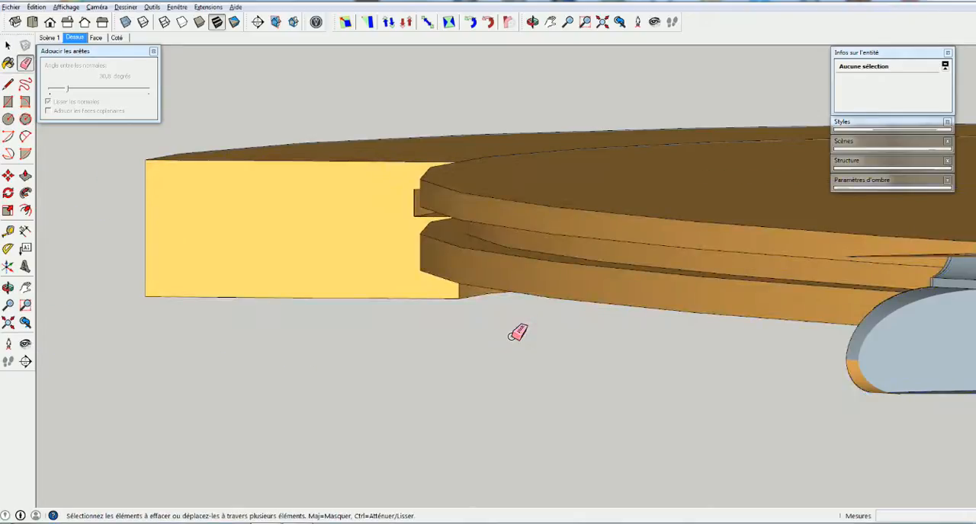
key("ctrl+z")
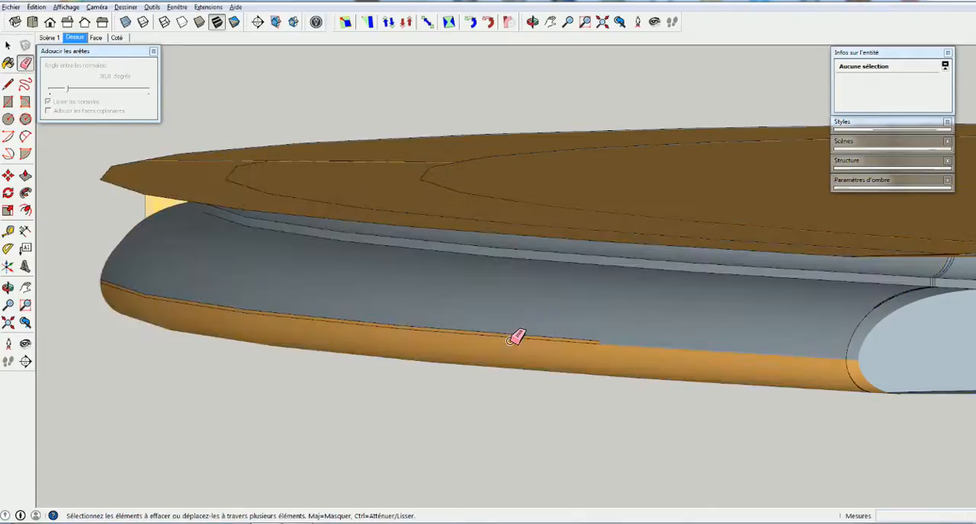
key("space")
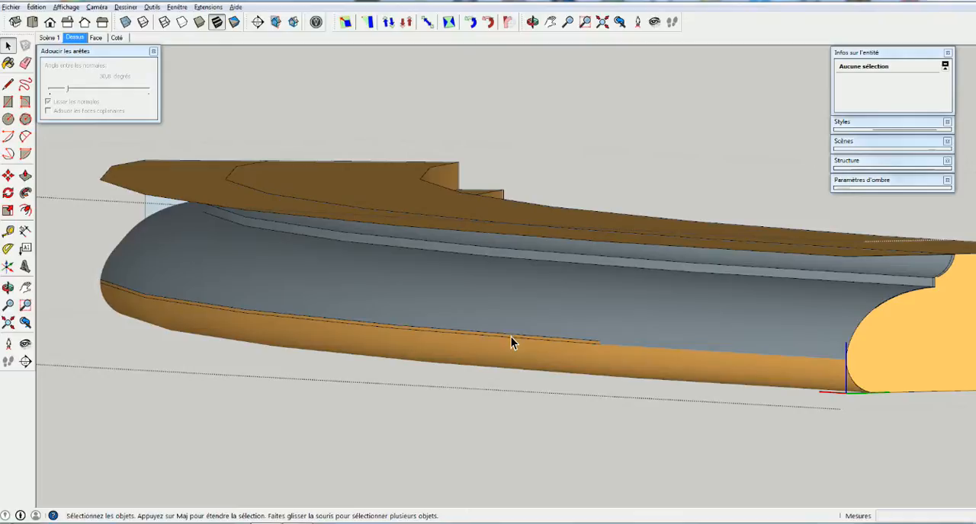
Erase the remaining upper edges of the narrow strip along the moulding's lower band, up to the segment's far end
key("e")
mouse_move(509, 337)
left_mouse_down()
mouse_move(424, 341)
mouse_move(385, 323)
mouse_move(140, 289)
mouse_move(133, 298)
left_mouse_up()
mouse_move(136, 295)
middle_mouse_down()
mouse_move(178, 324)
mouse_move(336, 333)
middle_mouse_up()
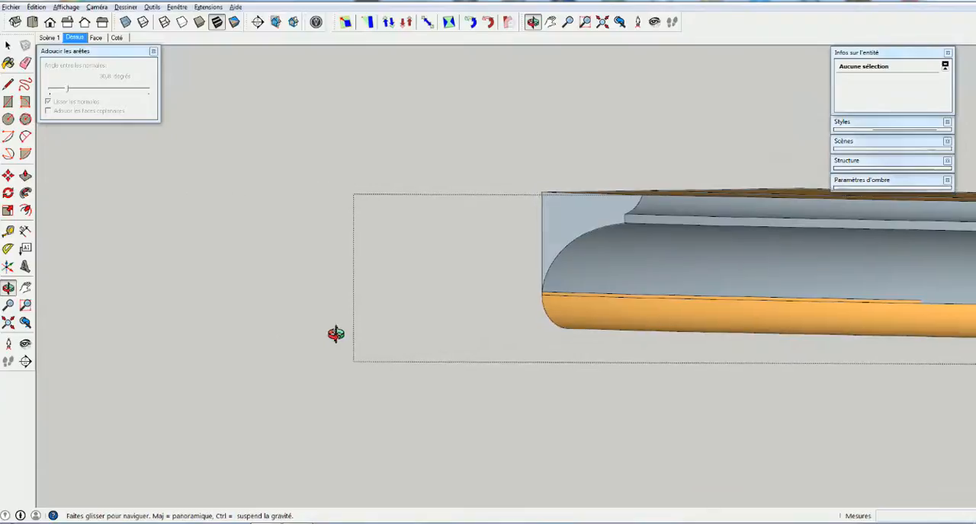
mouse_move(690, 284)
left_mouse_down()
mouse_move(681, 299)
mouse_move(618, 302)
left_mouse_up()
left_click(616, 297)
mouse_move(798, 280)
middle_mouse_down()
mouse_move(790, 293)
mouse_move(518, 281)
mouse_move(751, 267)
mouse_move(479, 281)
mouse_move(613, 272)
mouse_move(588, 283)
mouse_move(551, 222)
middle_mouse_up()
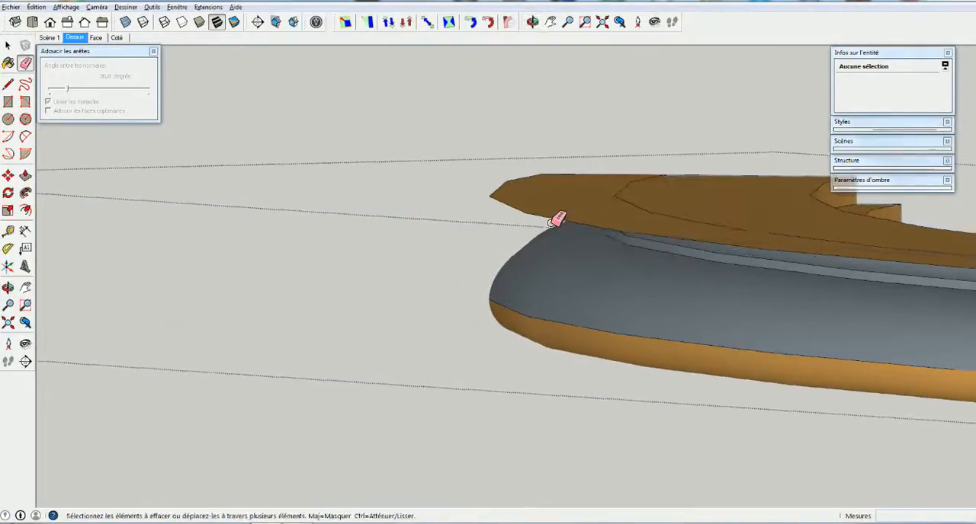
Erase the edges of the flat top faces overhanging the moulding so that the cover above the profile is removed
left_click(551, 222)
mouse_move(595, 183)
middle_mouse_down()
mouse_move(594, 199)
mouse_move(634, 233)
mouse_move(632, 190)
middle_mouse_up()
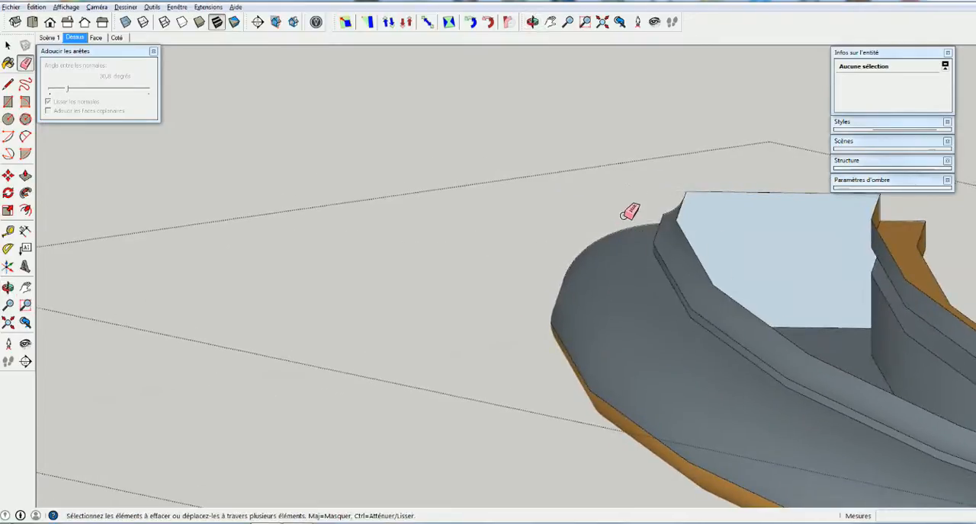
mouse_move(725, 356)
middle_mouse_down("shift")
mouse_move(544, 240)
mouse_move(456, 251)
middle_mouse_up("shift")
middle_click_drag(686, 305, 395, 226, "shift")
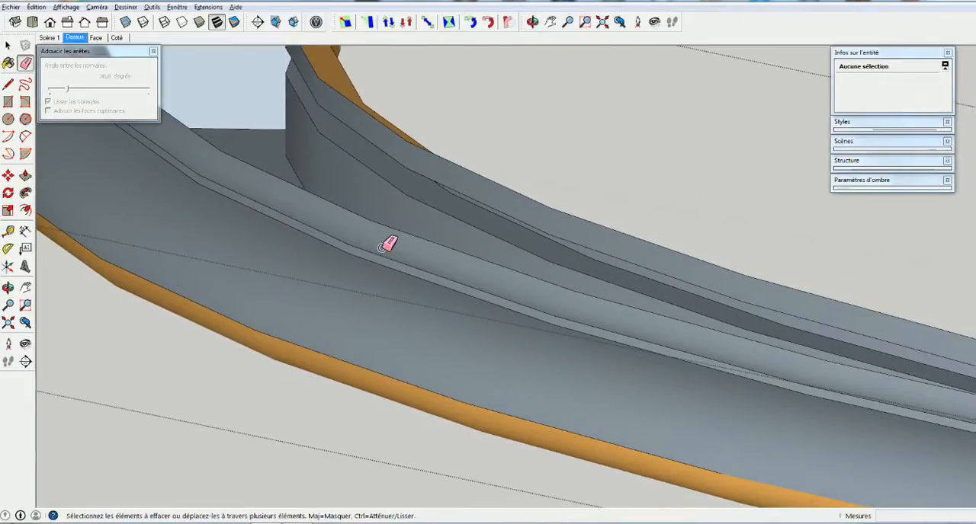
middle_click_drag(942, 430, 548, 336, "shift")
mouse_move(621, 386)
middle_mouse_down()
mouse_move(600, 384)
mouse_move(653, 358)
middle_mouse_up()
left_click_drag(653, 359, 641, 377)
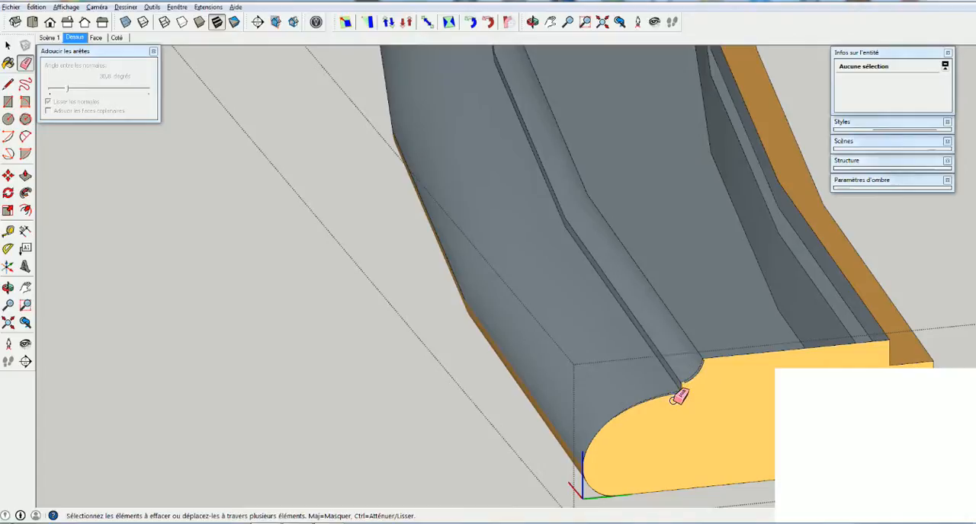
Dismiss the antivirus offer and delete the small protruding edges beside the moulding's narrow step at the segment's end
key("space")
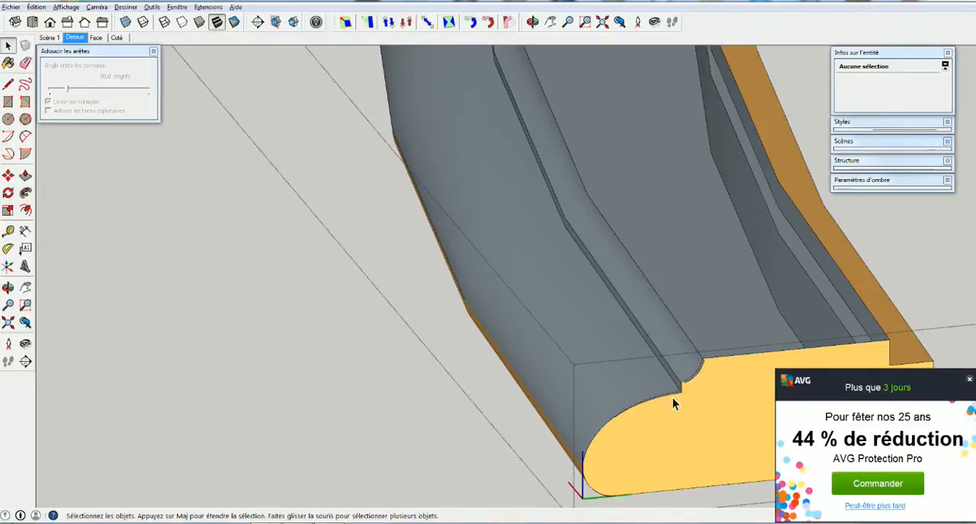
left_click(969, 382)
mouse_move(671, 392)
middle_mouse_down()
mouse_move(831, 425)
mouse_move(653, 353)
mouse_move(721, 425)
mouse_move(655, 394)
mouse_move(622, 333)
mouse_move(655, 375)
middle_mouse_up()
mouse_move(608, 330)
middle_mouse_down()
mouse_move(635, 370)
mouse_move(663, 294)
middle_mouse_up()
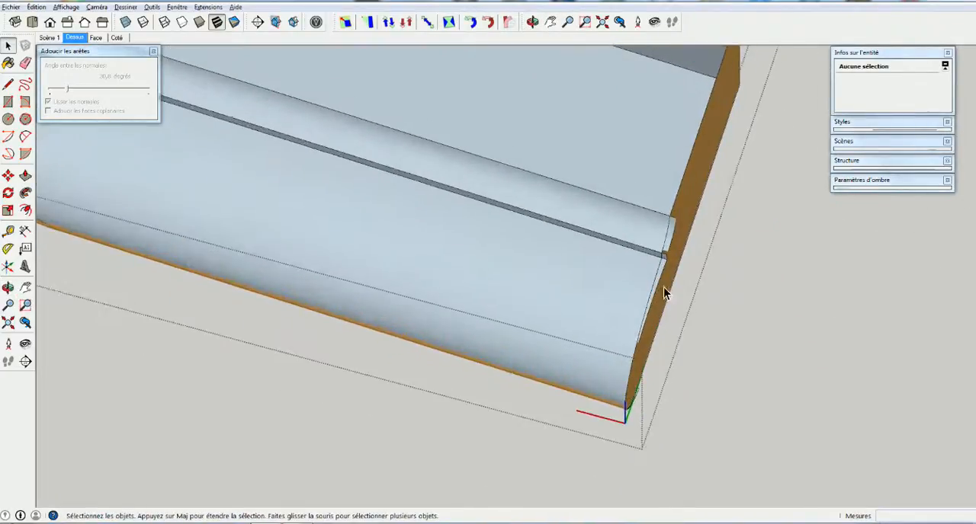
scroll(660, 286, "up", 4)
mouse_move(680, 125)
middle_mouse_down()
mouse_move(712, 172)
mouse_move(767, 159)
mouse_move(743, 157)
middle_mouse_up()
mouse_move(641, 128)
middle_mouse_down()
mouse_move(647, 135)
mouse_move(630, 128)
middle_mouse_up()
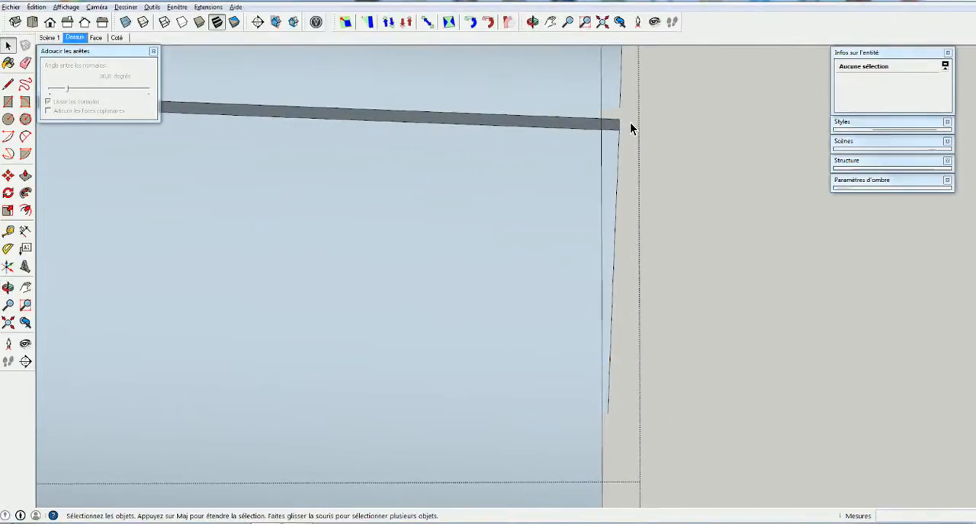
left_click(613, 242)
key("Delete")
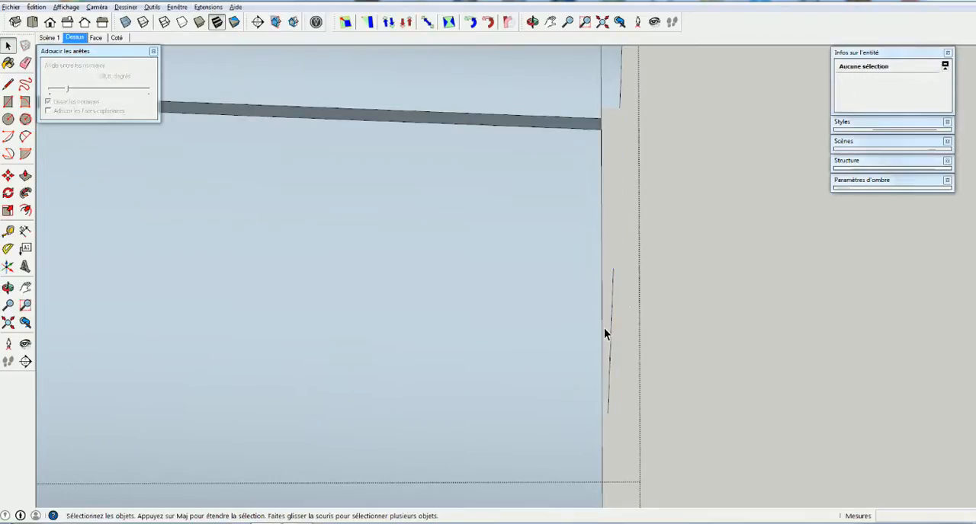
Delete the remaining stray edges beside the segment's end, both the detached line and those next to the narrow dark strip
left_click(615, 272)
left_click_drag(623, 276, 609, 429)
key("Delete")
key("h")
left_click_drag(539, 215, 541, 444)
key("space")
left_click_drag(608, 356, 609, 375)
key("Delete")
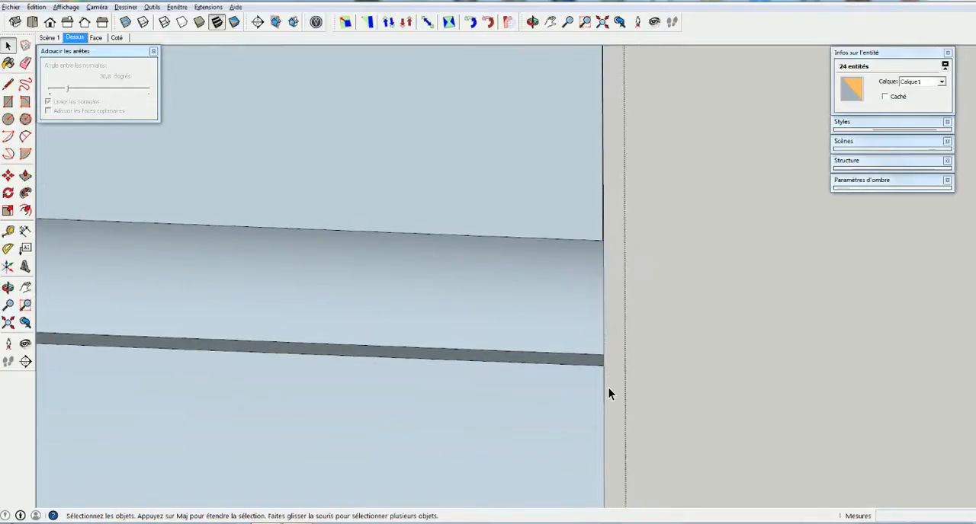
Draw a line across the segment's open top, from the moulding's upper edge to the opposite inner edge
scroll(590, 315, "down", 5)
scroll(391, 281, "down", 4)
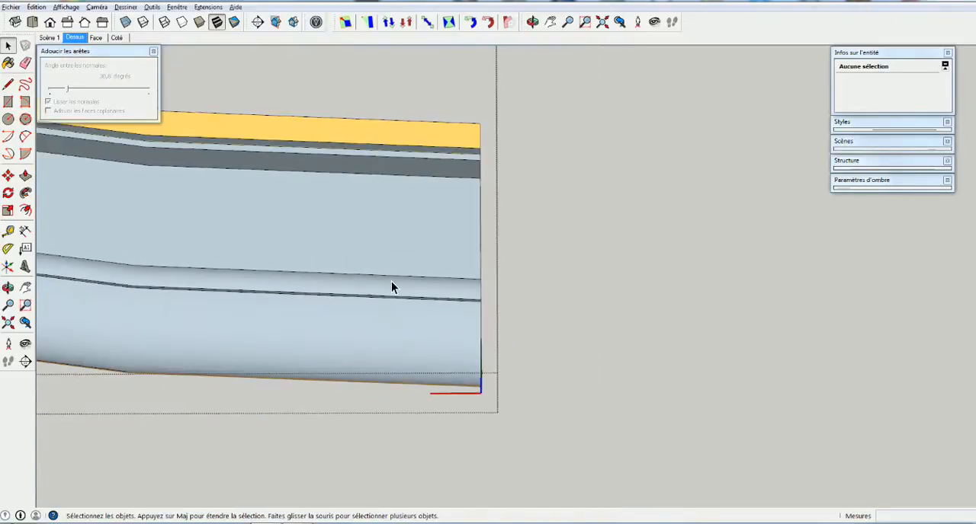
scroll(391, 283, "down", 1)
middle_click_drag(405, 283, 337, 170)
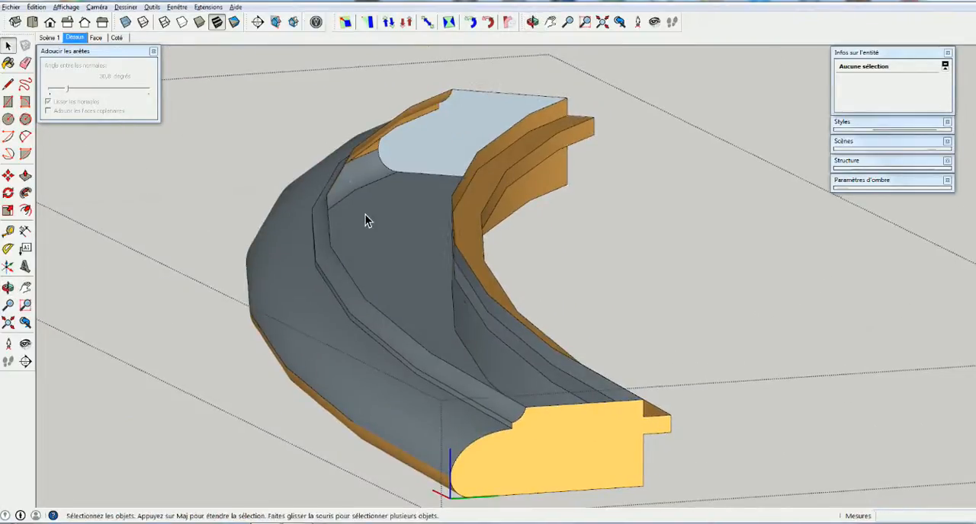
key("l")
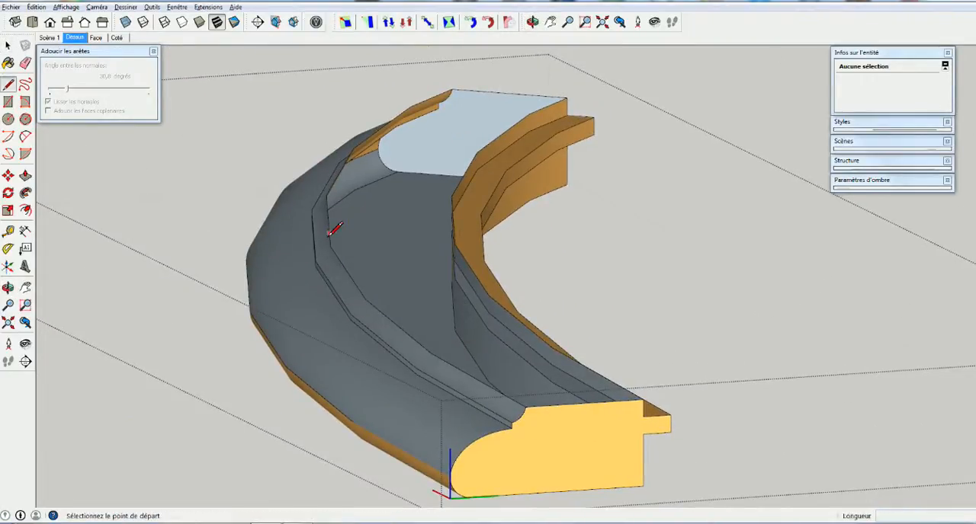
left_click(328, 231)
left_click(461, 227)
mouse_move(461, 228)
middle_mouse_down()
mouse_move(438, 181)
mouse_move(458, 200)
mouse_move(458, 227)
middle_mouse_up()
left_click(453, 227)
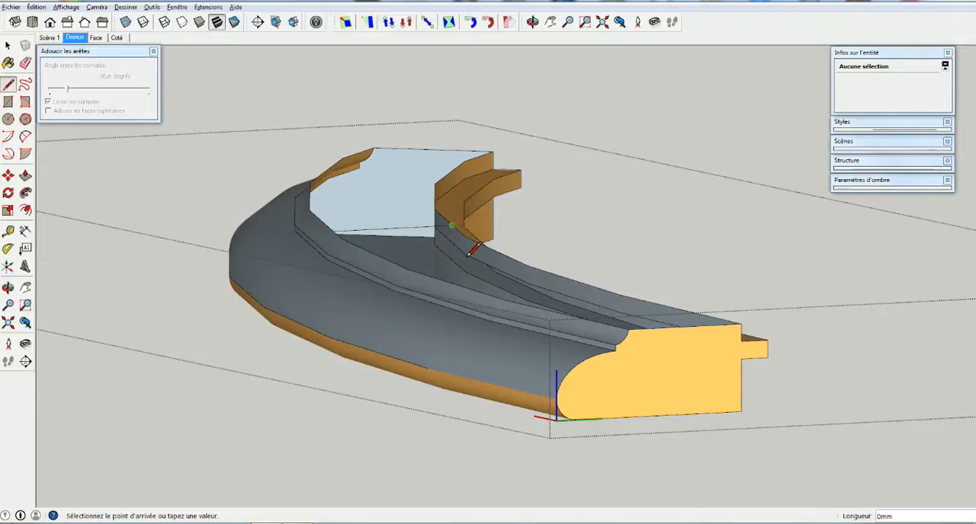
Draw a second line about 58 mm long across the open top nearer the profile end, closing that part with faces
key("space")
mouse_move(534, 312)
middle_mouse_down()
mouse_move(516, 322)
mouse_move(535, 298)
middle_mouse_up()
key("l")
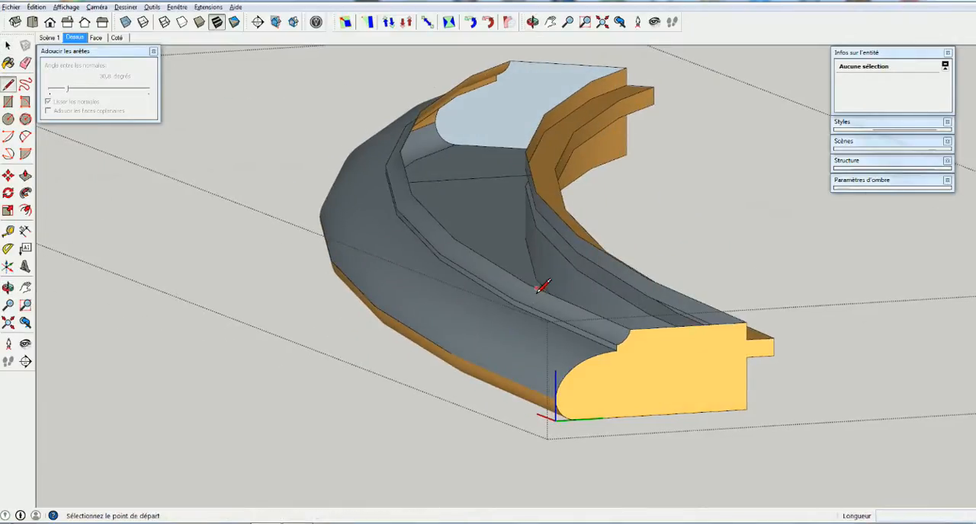
left_click(536, 288)
left_click(632, 266)
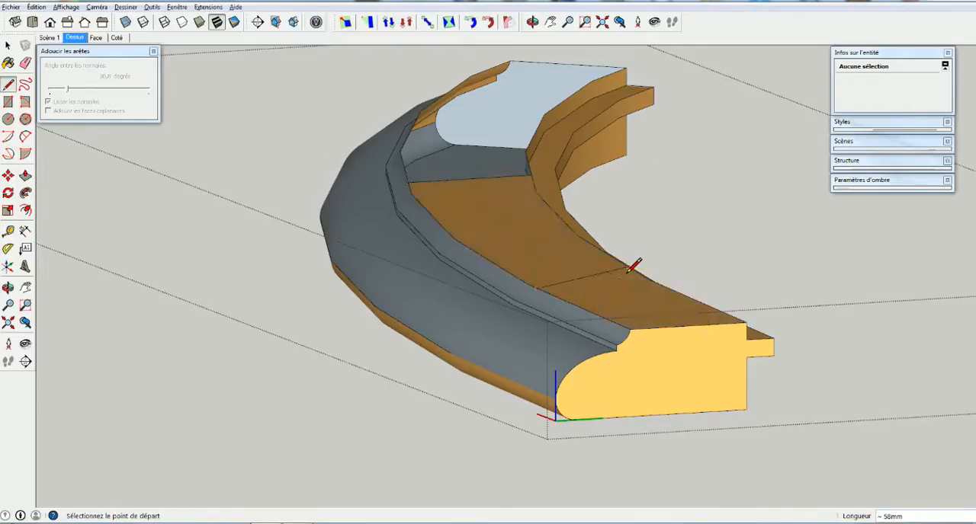
Draw a line about 43 mm long across the top near the far end to close the rest of the opening
mouse_move(416, 147)
middle_mouse_down()
mouse_move(637, 261)
mouse_move(525, 261)
mouse_move(416, 229)
middle_mouse_up()
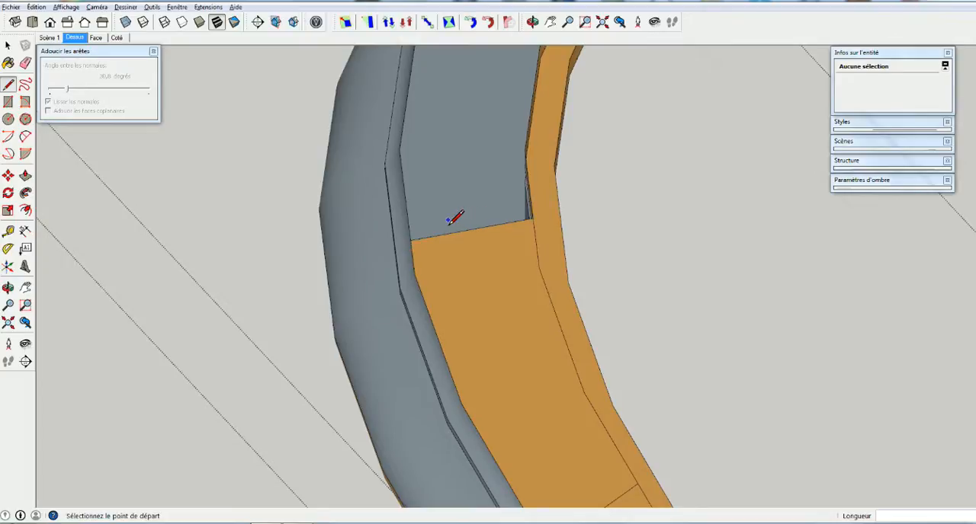
middle_click_drag(454, 218, 468, 398, "shift")
left_click(464, 153)
left_click(589, 163)
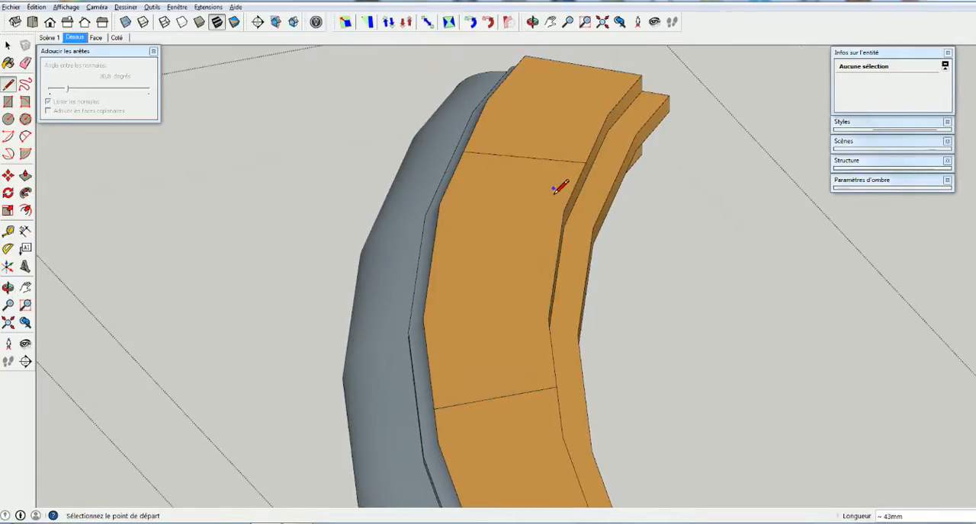
Erase the three dividing lines across the segment's top so that it becomes one continuous face
scroll(500, 269, "down", 3)
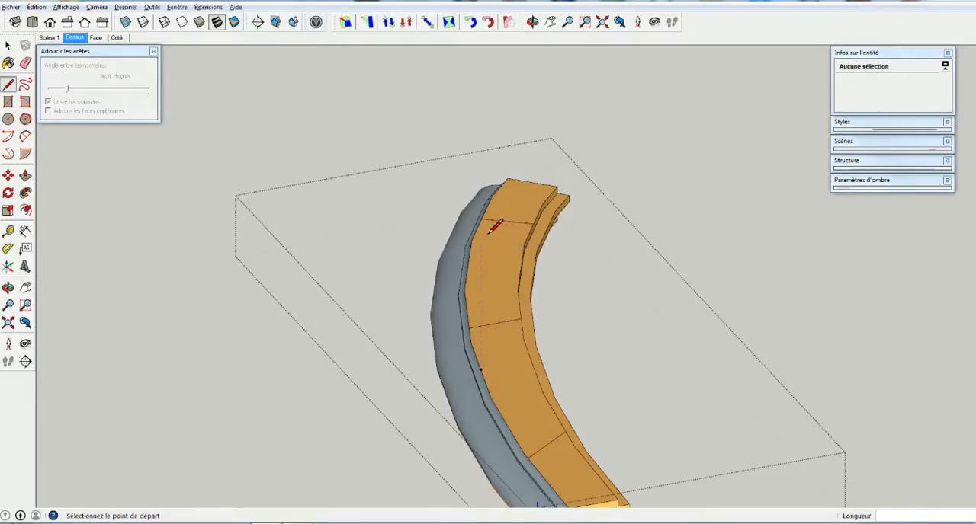
key("e")
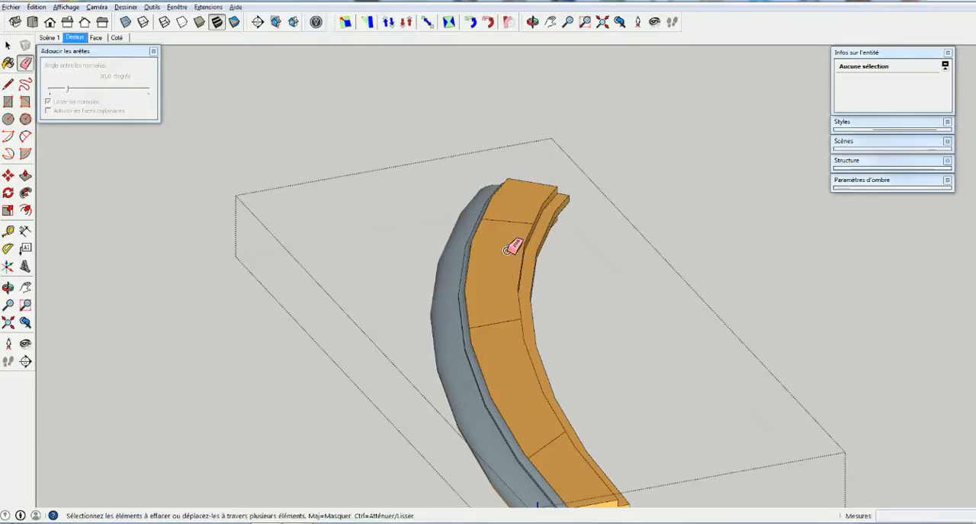
left_click(516, 223)
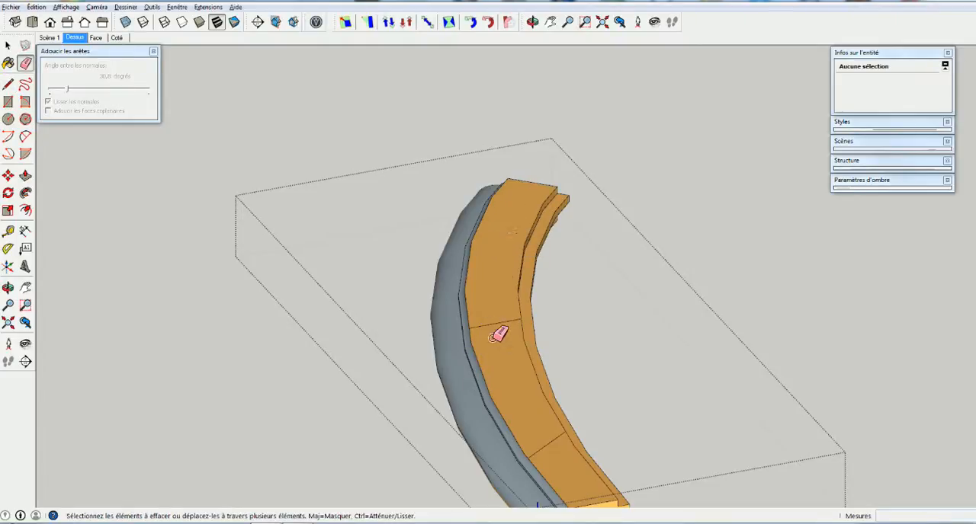
left_click(501, 324)
left_click(543, 447)
Examine the closed segment from several angles, including its end profile, inner tongue and outer moulding
mouse_move(512, 198)
middle_mouse_down("shift")
mouse_move(498, 190)
mouse_move(465, 120)
middle_mouse_up("shift")
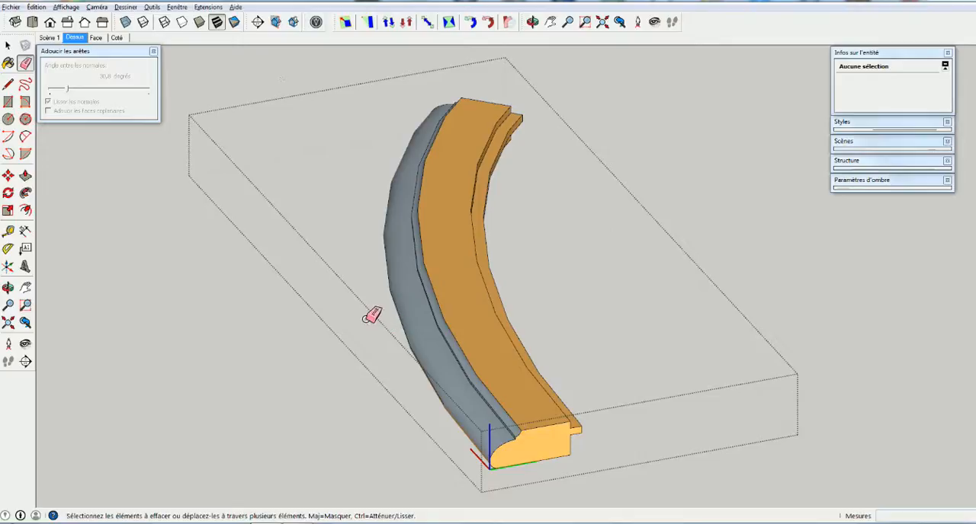
scroll(418, 197, "down", 1)
mouse_move(429, 220)
middle_mouse_down()
mouse_move(521, 288)
mouse_move(717, 246)
mouse_move(635, 266)
mouse_move(703, 224)
mouse_move(397, 231)
mouse_move(439, 298)
mouse_move(574, 341)
mouse_move(818, 322)
mouse_move(758, 311)
mouse_move(447, 353)
mouse_move(507, 350)
middle_mouse_up()
scroll(435, 371, "up", 9)
mouse_move(438, 373)
middle_mouse_down()
mouse_move(536, 372)
mouse_move(544, 344)
mouse_move(529, 351)
middle_mouse_up()
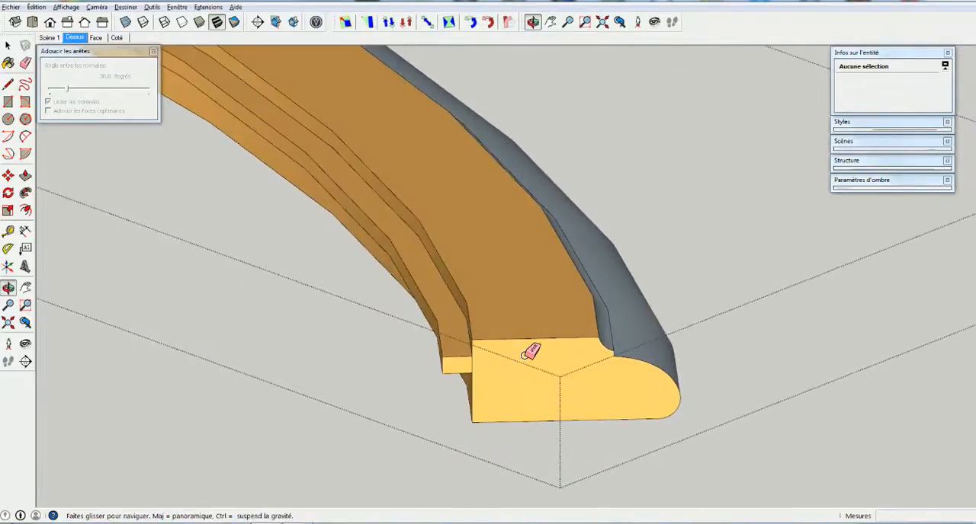
scroll(543, 339, "down", 4)
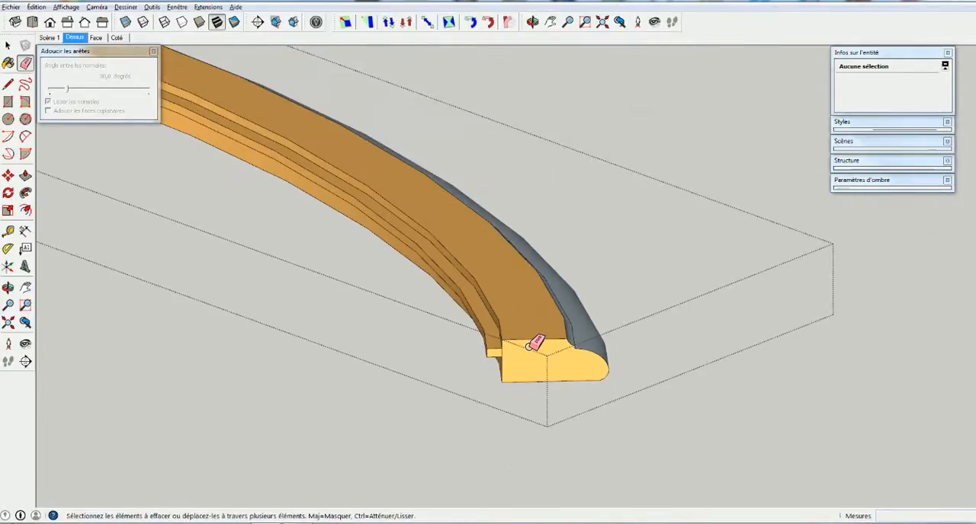
middle_click_drag(538, 343, 419, 286)
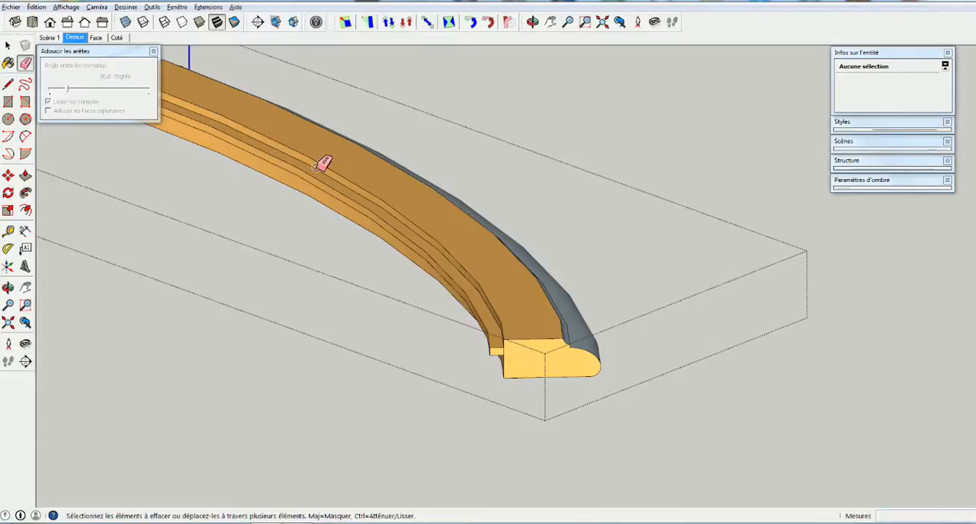
scroll(509, 350, "up", 2)
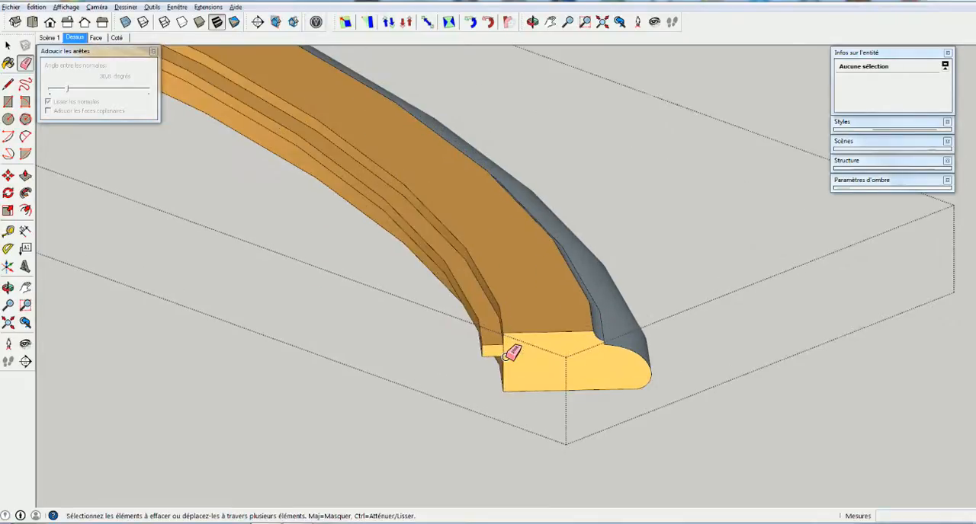
middle_click_drag(507, 355, 550, 275)
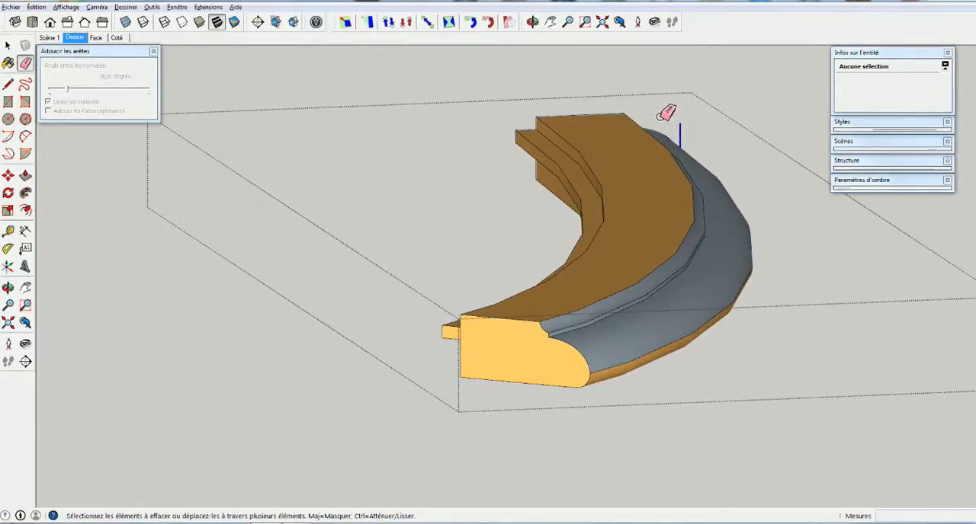
middle_click_drag(507, 348, 577, 338)
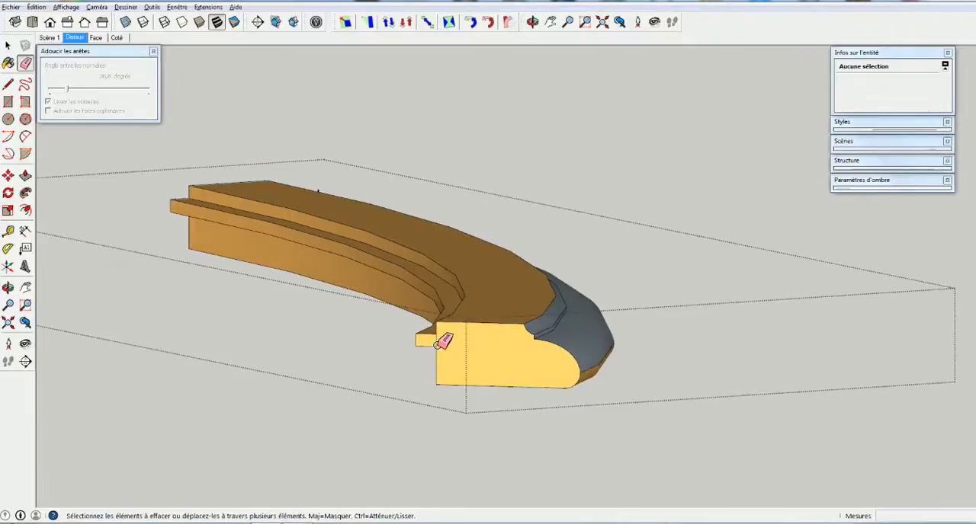
Select the grey cove, narrow step and rounded surfaces of the moulding and reverse their faces
scroll(435, 343, "up", 3)
scroll(434, 346, "up", 1)
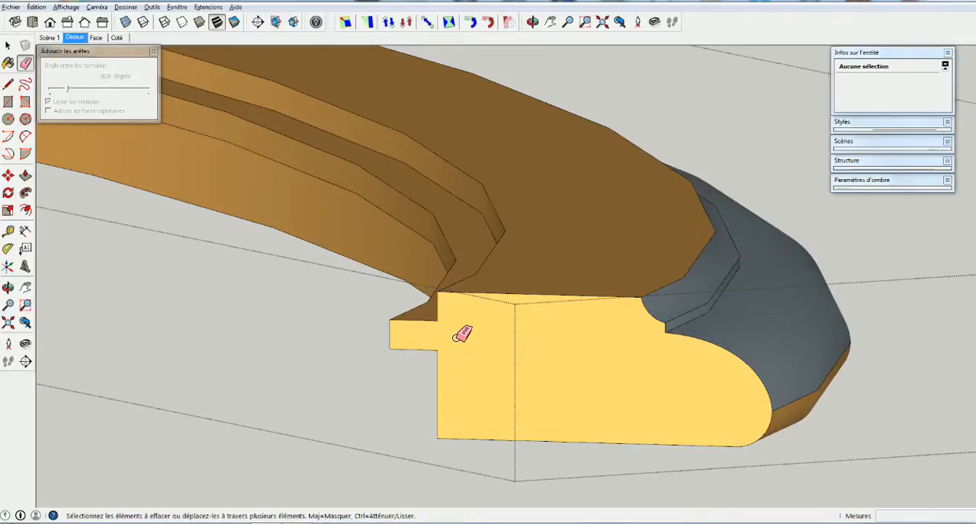
key("space")
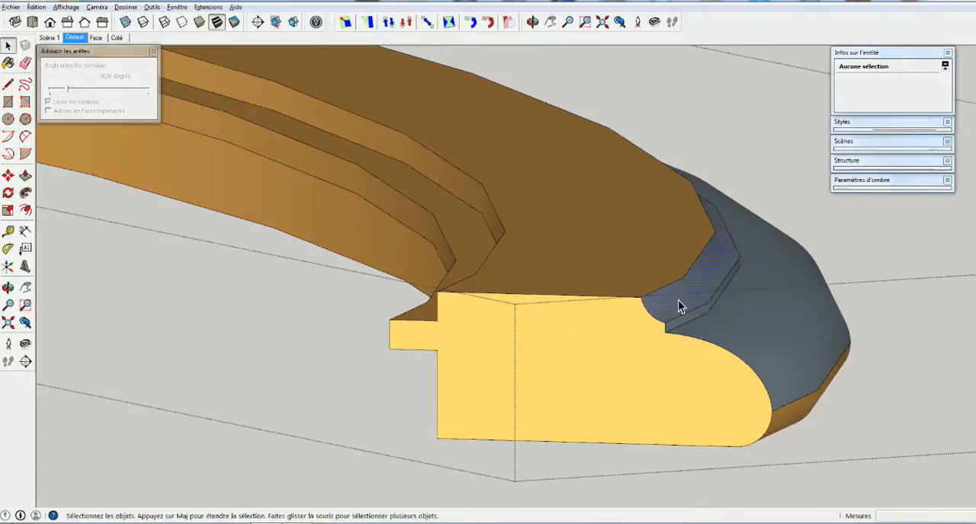
left_click(687, 322)
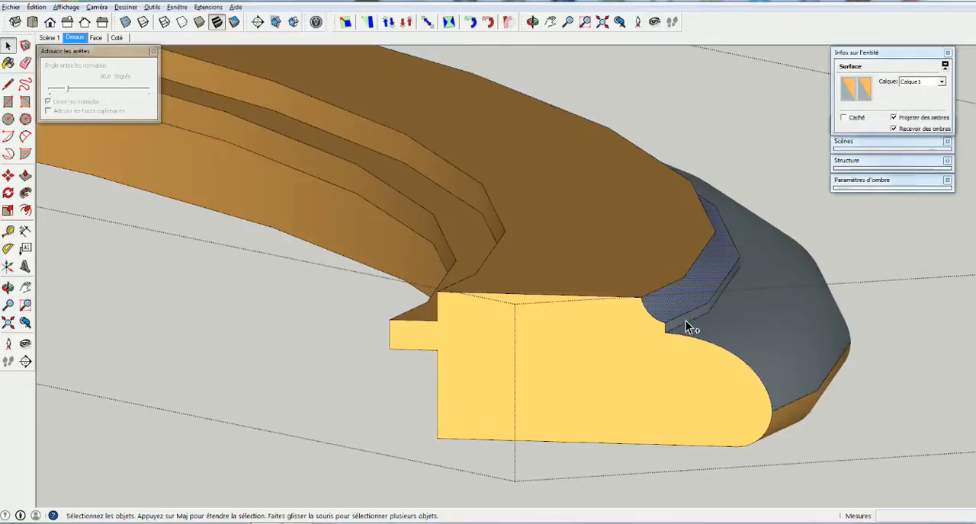
left_click(685, 320, "ctrl")
left_click(791, 349, "ctrl")
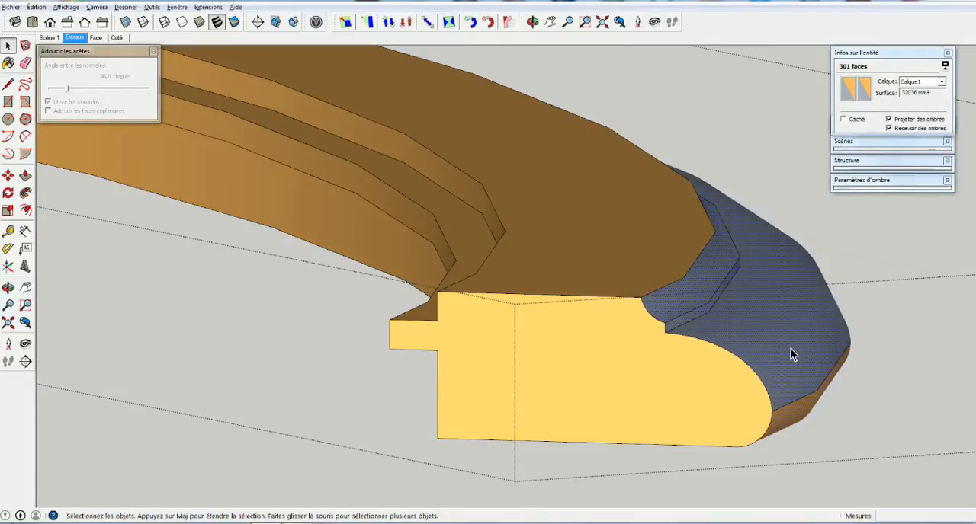
right_click(777, 340)
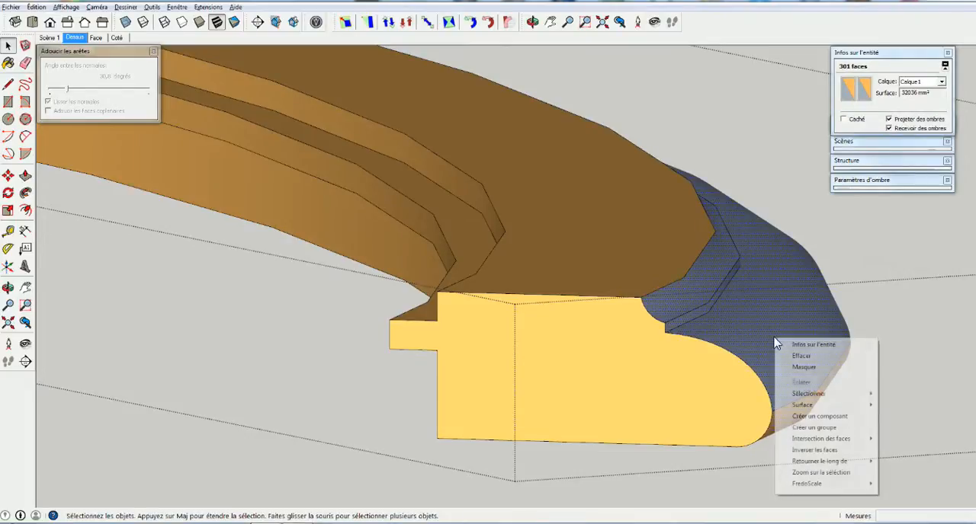
left_click(800, 451)
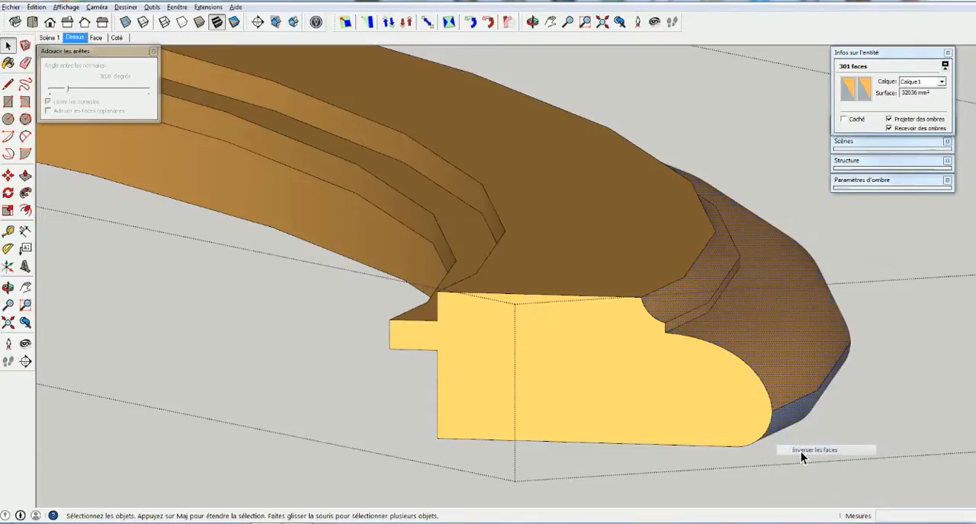
Check the moulding's surfaces from below and try to delete the seam edge between the differently oriented rounded bands
mouse_move(813, 420)
middle_mouse_down()
mouse_move(696, 391)
mouse_move(665, 359)
mouse_move(742, 387)
middle_mouse_up()
left_click(747, 394)
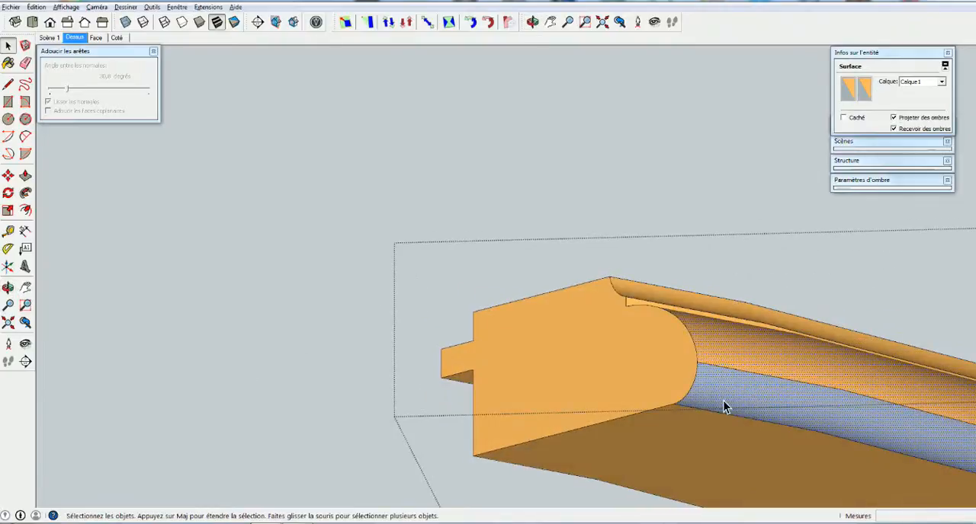
left_click(700, 328)
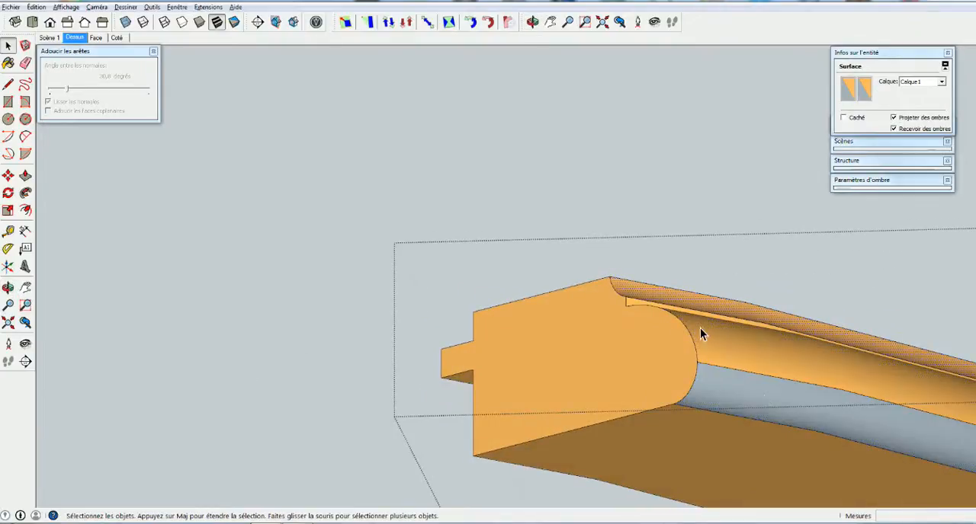
left_click(781, 406, "shift")
middle_click_drag(781, 406, 446, 370, "shift")
left_click(534, 354)
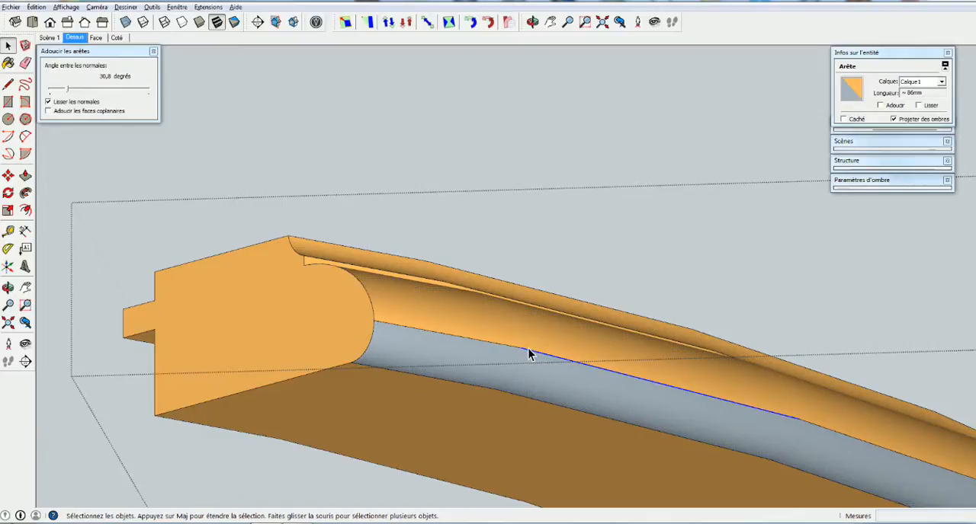
key("Delete")
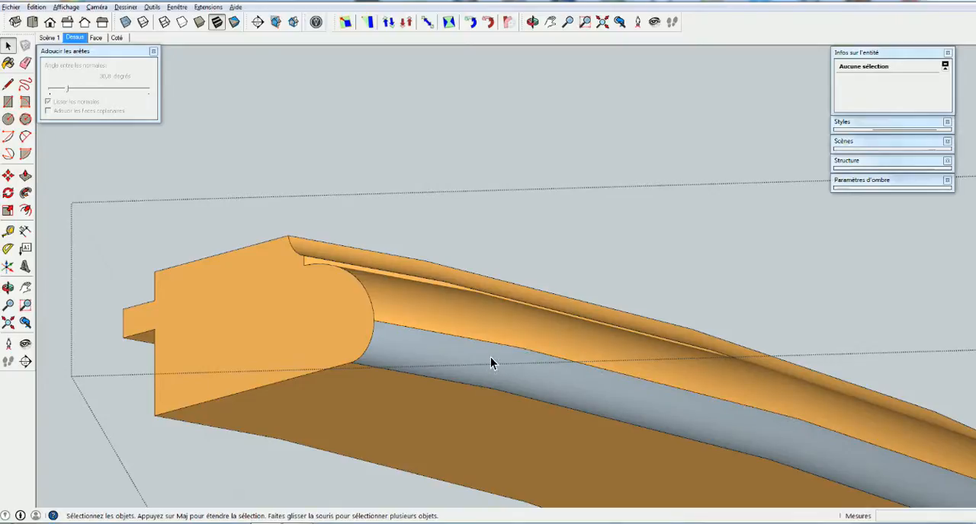
Paint the whole rounded surface of the moulding with the acajouH wood material
left_click(458, 358)
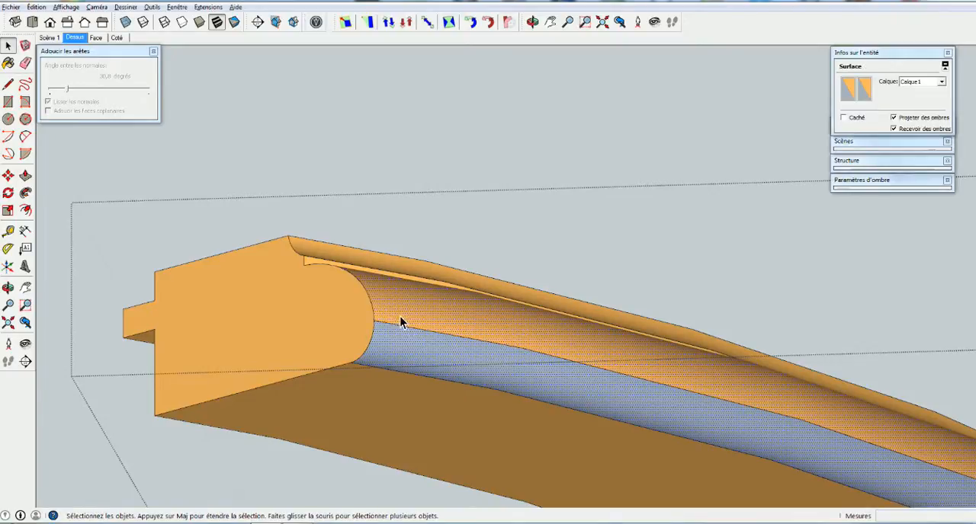
middle_click_drag(396, 358, 486, 409)
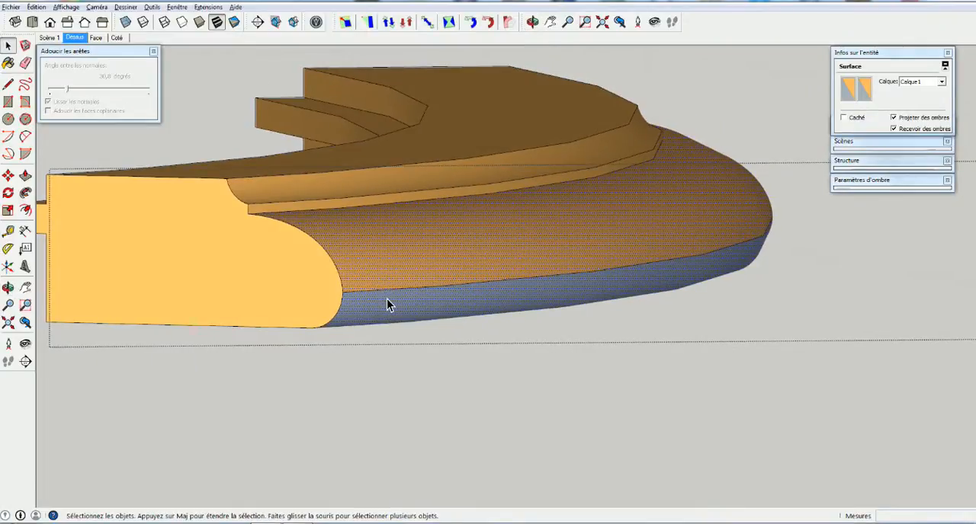
key("b")
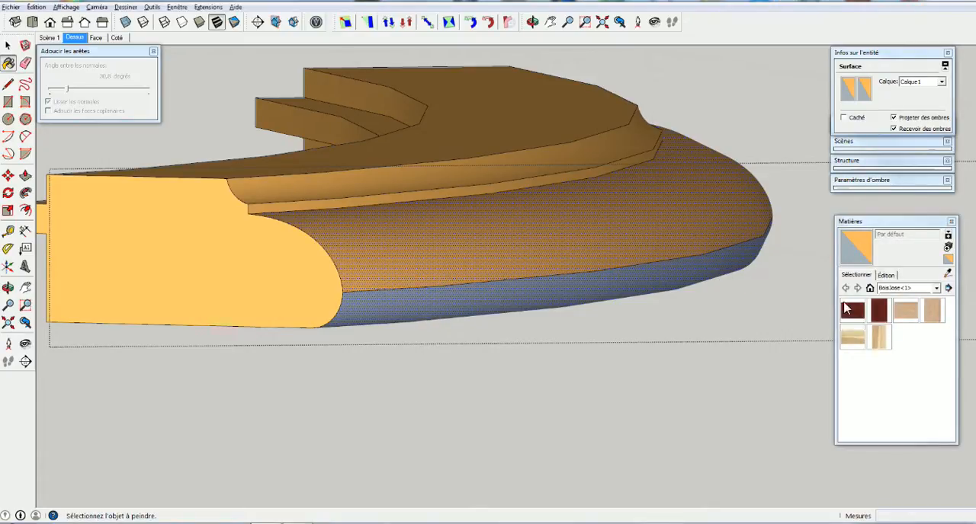
left_click(846, 308)
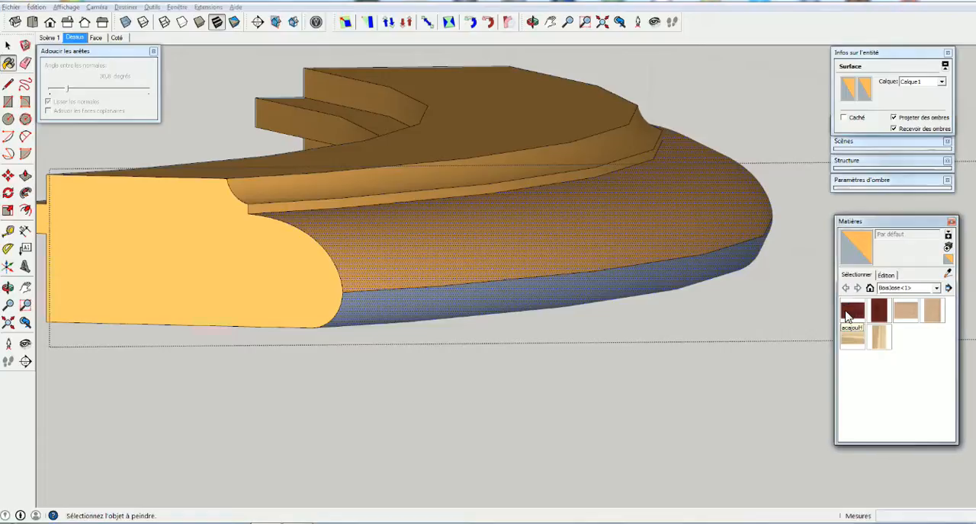
left_click(560, 282)
left_click(530, 262)
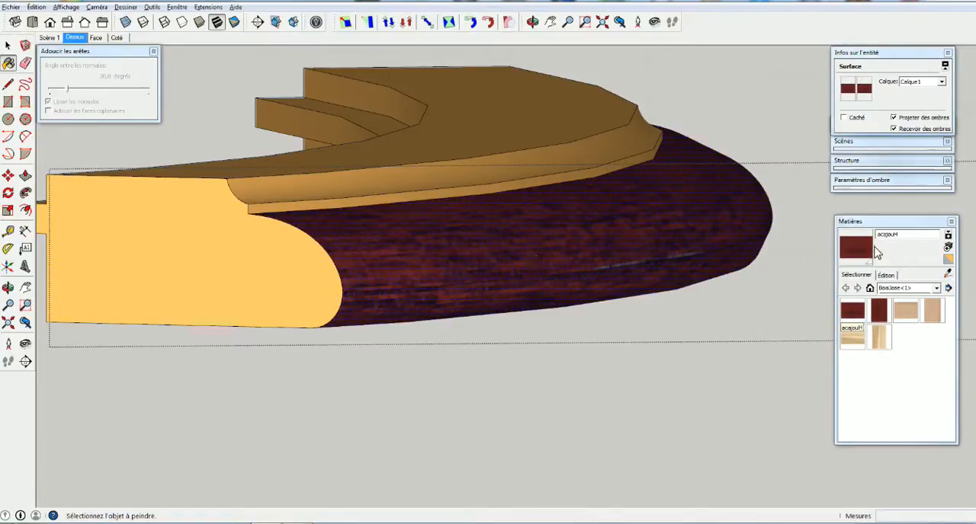
Restore the default material Par défaut on the whole rounded surface of the moulding
left_click(948, 260)
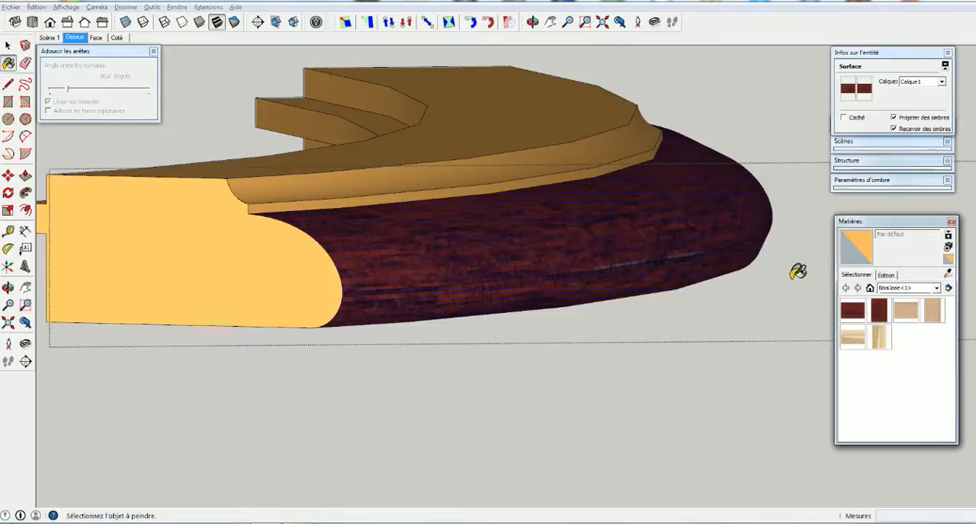
left_click(525, 255)
left_click(529, 295)
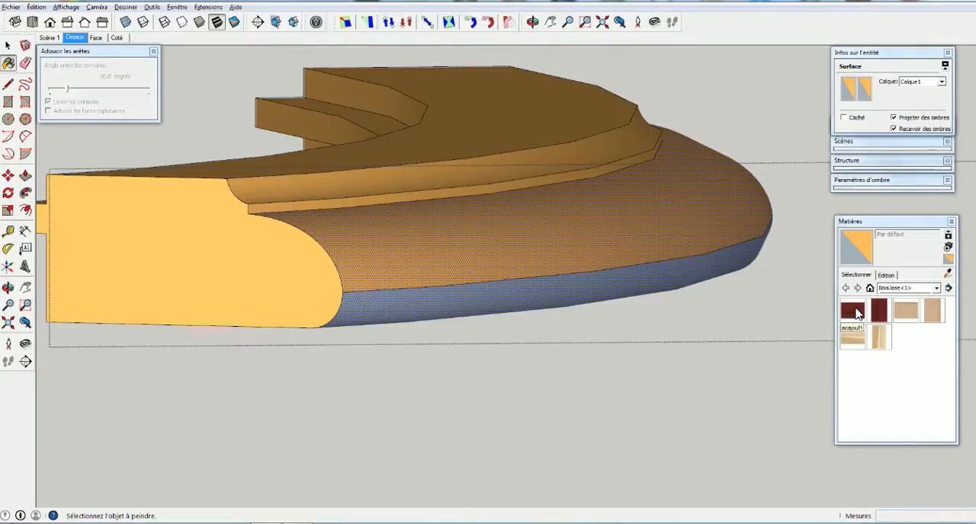
key("space")
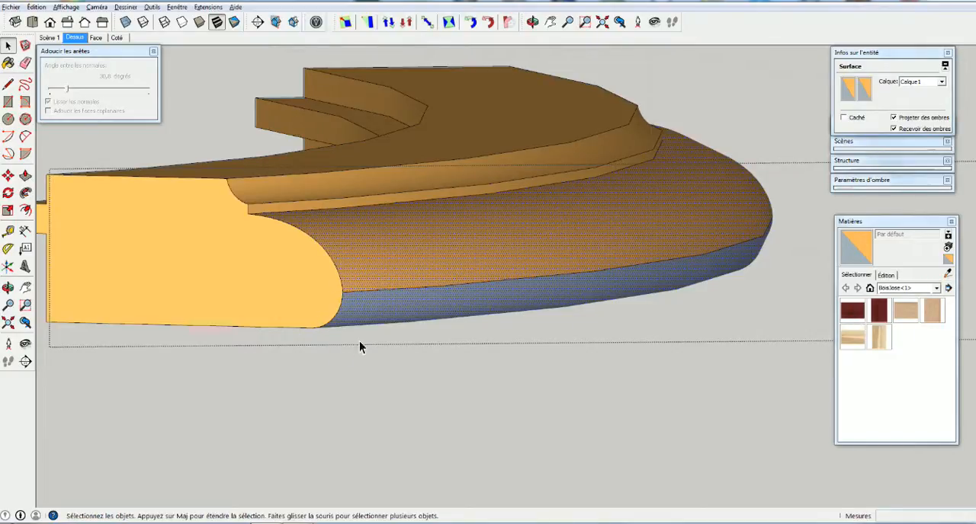
Select the segment's end face and then its rounded surface to compare their face orientation
left_click(309, 300)
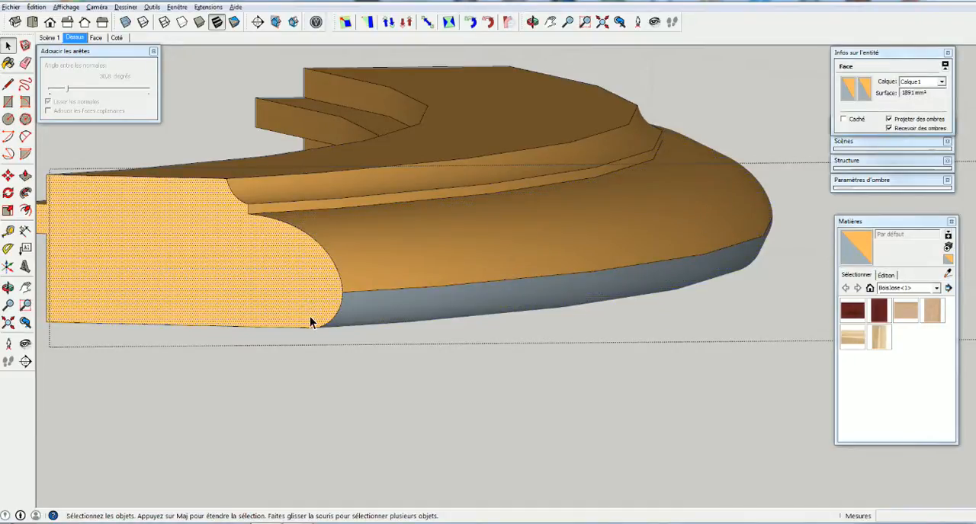
left_click(432, 312)
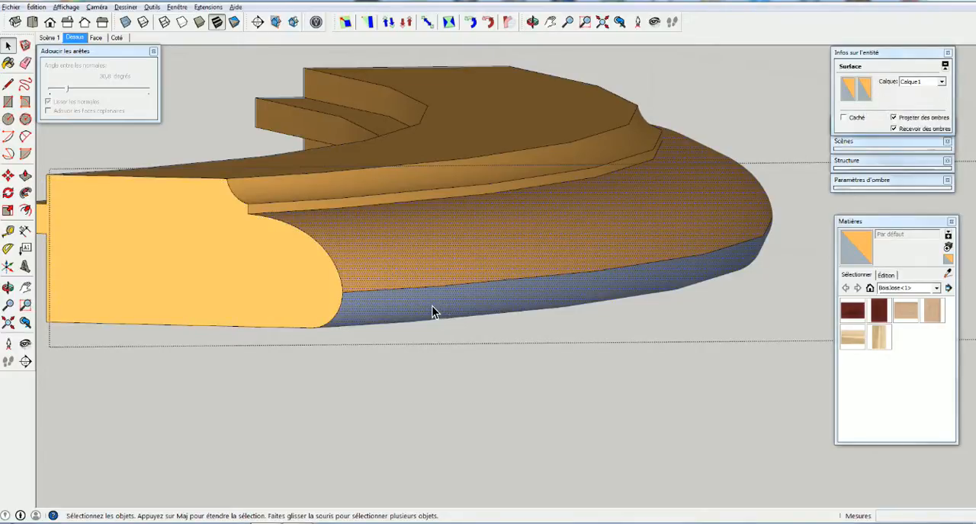
double_click(432, 312)
left_click(432, 311)
Display the hidden geometry, reopen the moulded segment and select the narrow facet just below the seam beside the end profile
left_click(65, 7)
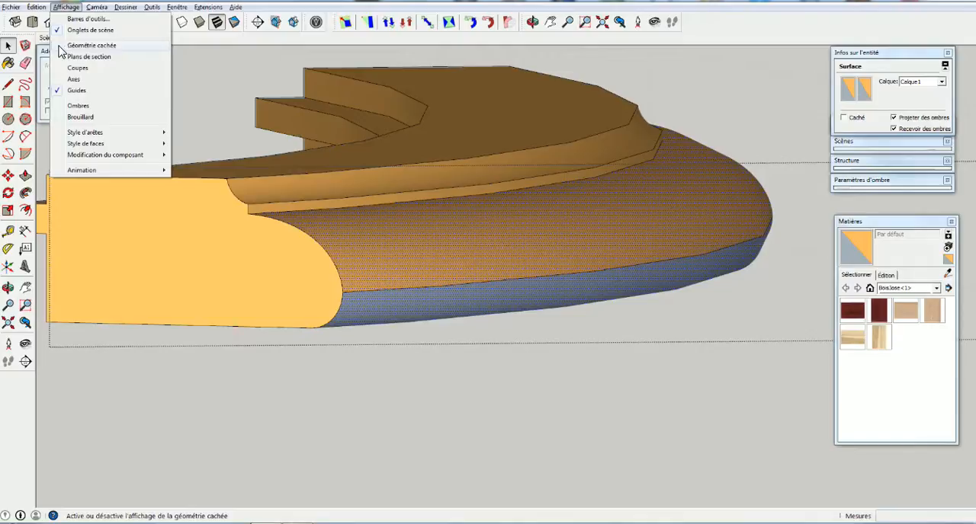
left_click(77, 46)
left_click(449, 349)
left_click(413, 303)
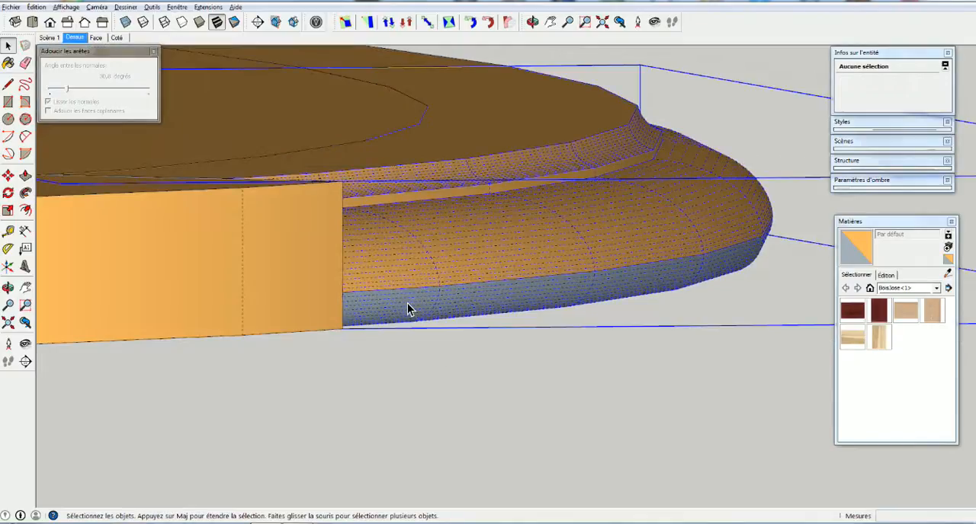
double_click(408, 272)
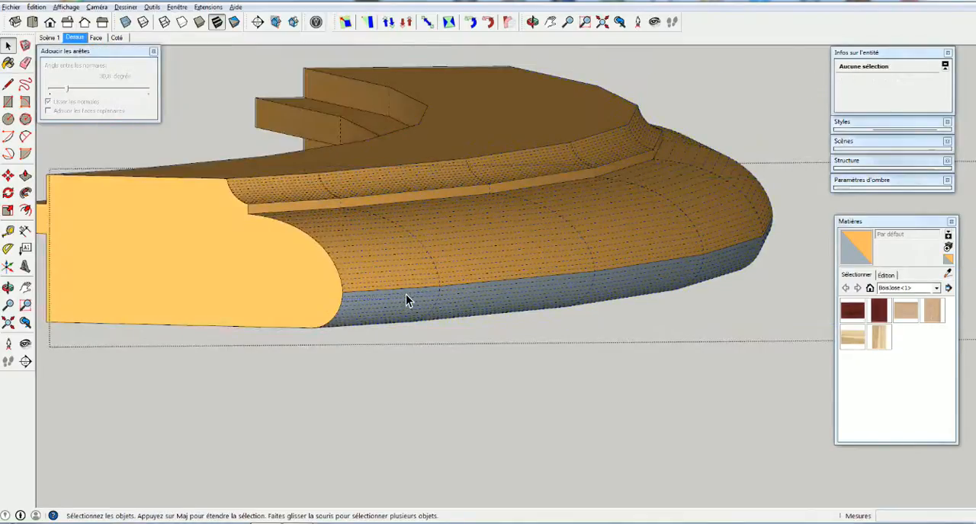
left_click(406, 299)
scroll(405, 296, "up", 1)
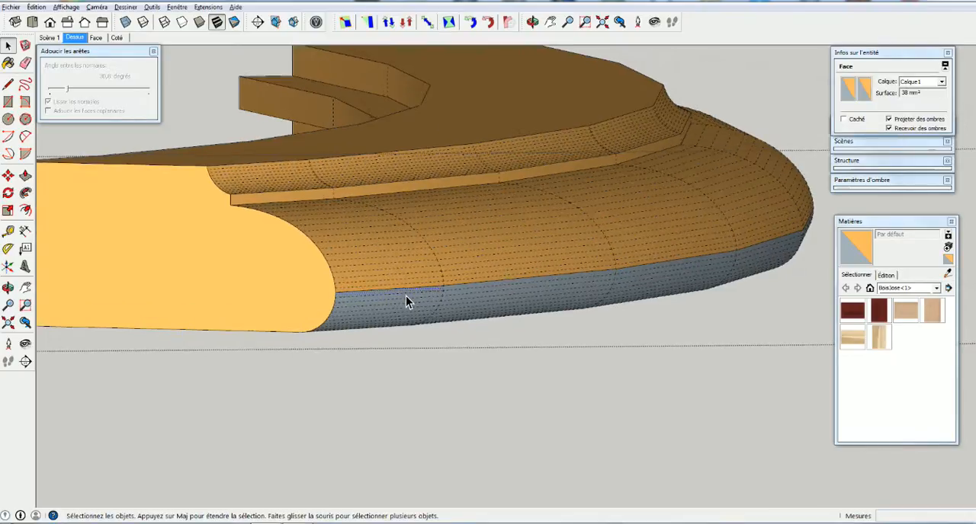
scroll(406, 296, "up", 2)
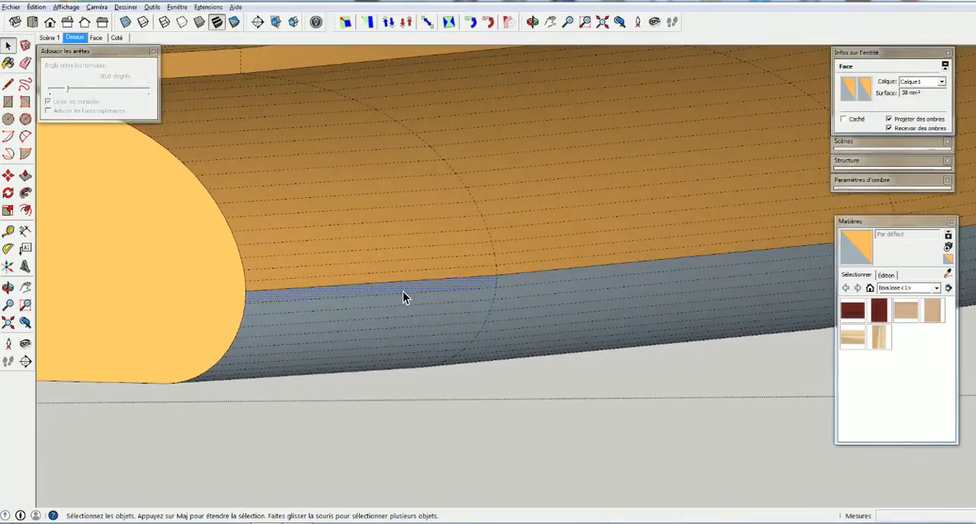
Try to paint the selected facet below the seam with the default material
left_click(859, 247)
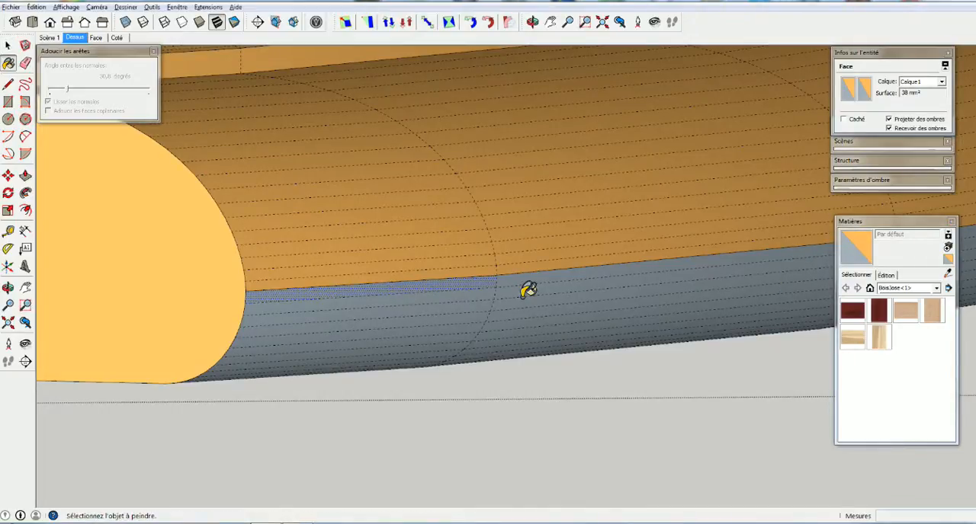
left_click(867, 246)
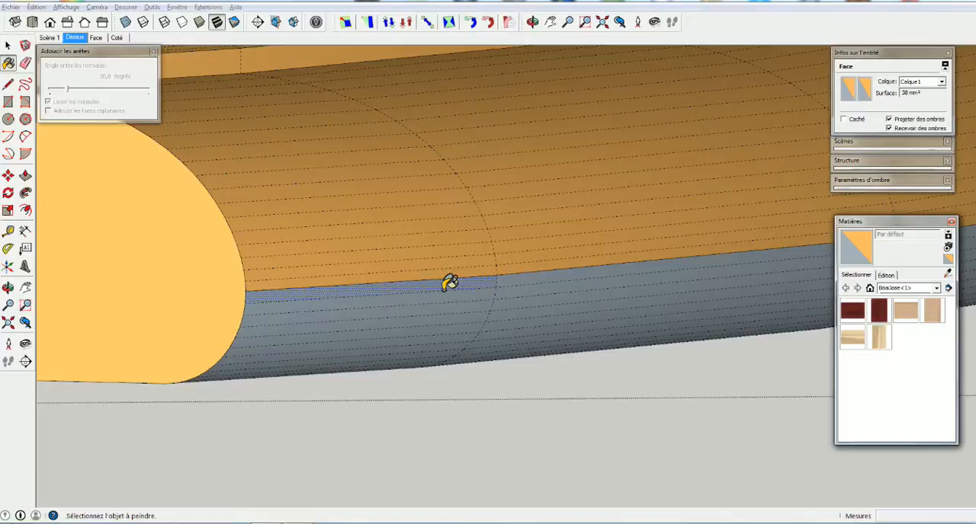
left_click(446, 288)
left_click(860, 255)
left_click(462, 319)
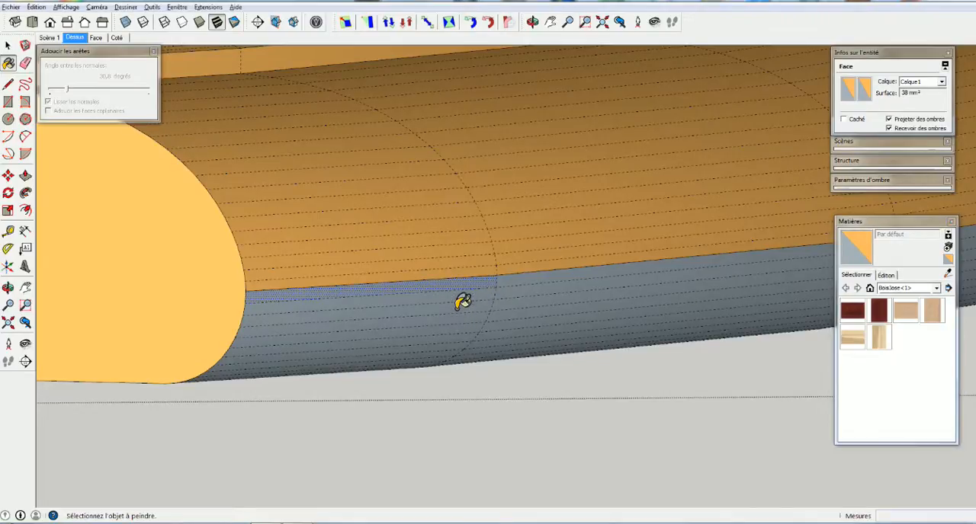
Leave the segment and turn off the display of hidden geometry
key("space")
left_click(284, 419)
scroll(286, 422, "down", 3)
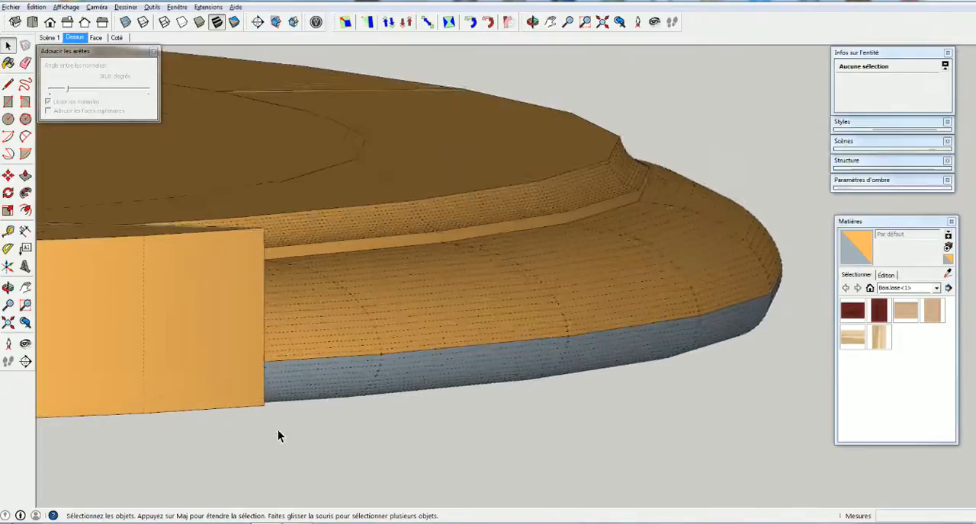
scroll(278, 431, "down", 3)
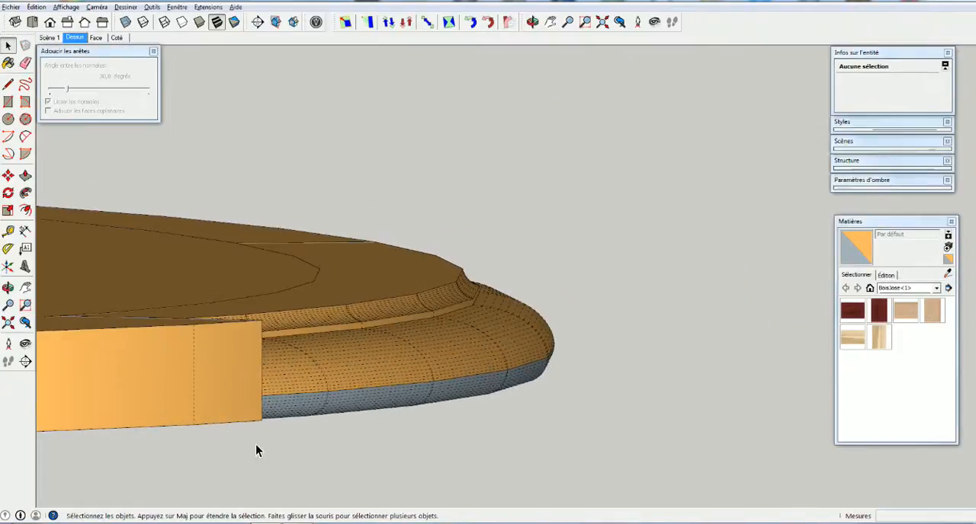
left_click(65, 7)
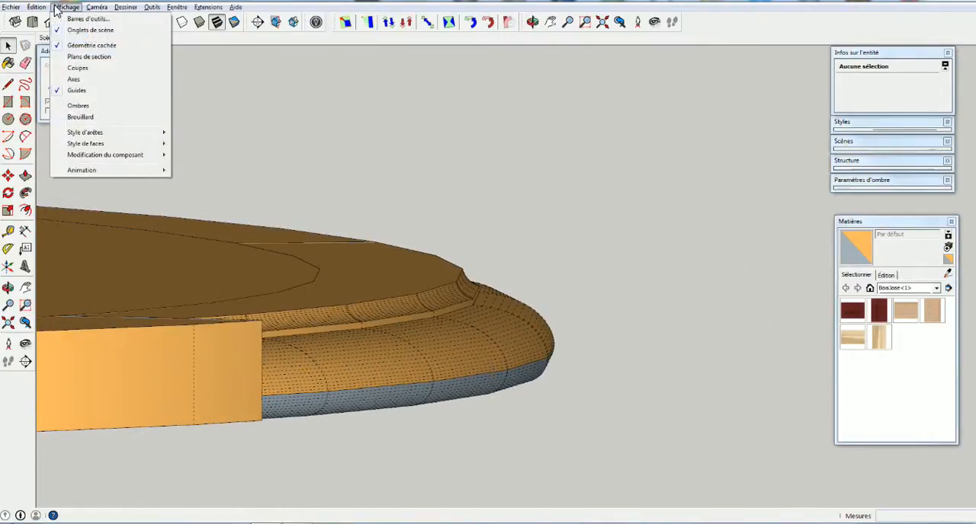
left_click(56, 45)
Examine the assembled oval frame and the separate plain oval panel from several angles
middle_click_drag(500, 292, 422, 320)
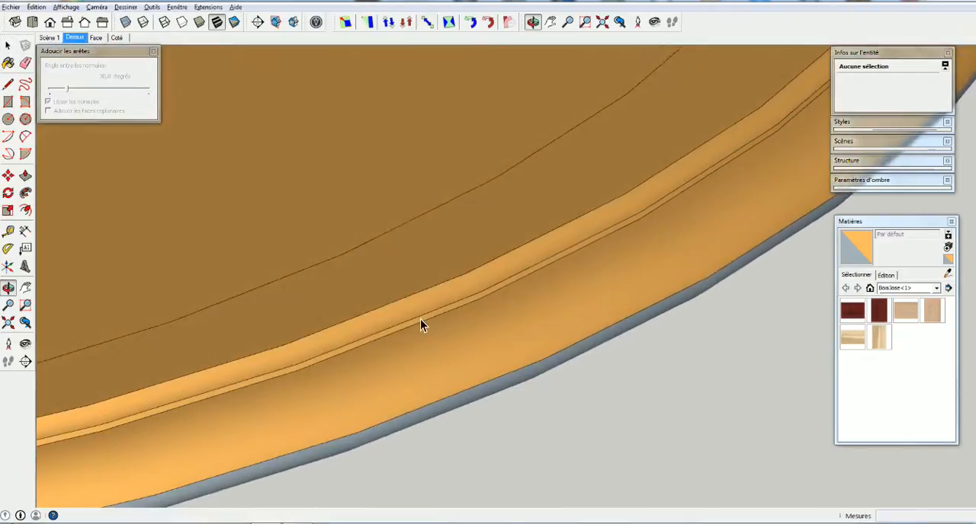
scroll(428, 308, "down", 3)
scroll(428, 308, "down", 8)
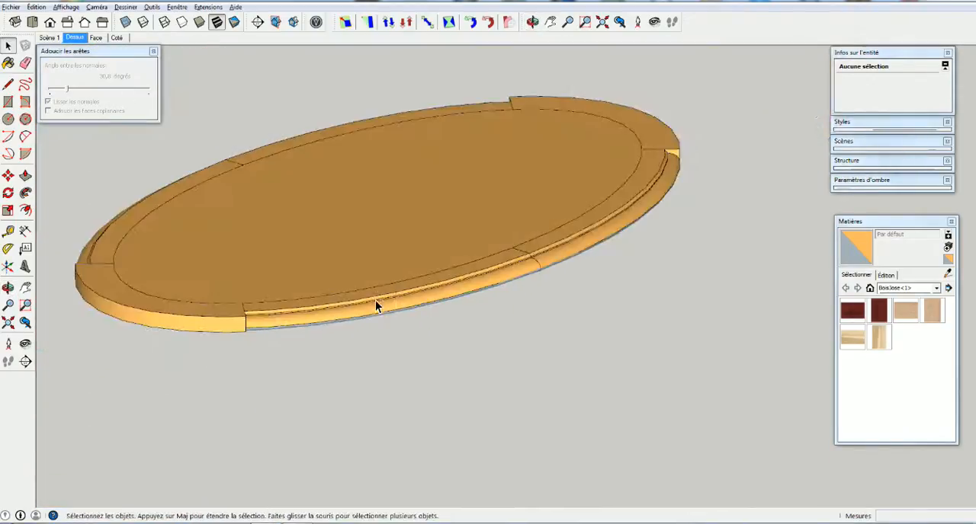
middle_click_drag(505, 255, 410, 277)
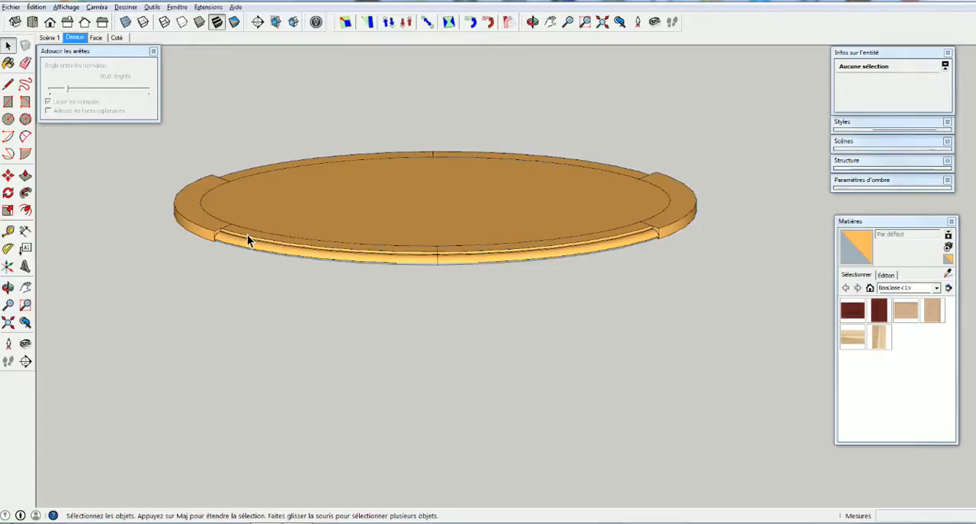
middle_click_drag(314, 185, 396, 382, "shift")
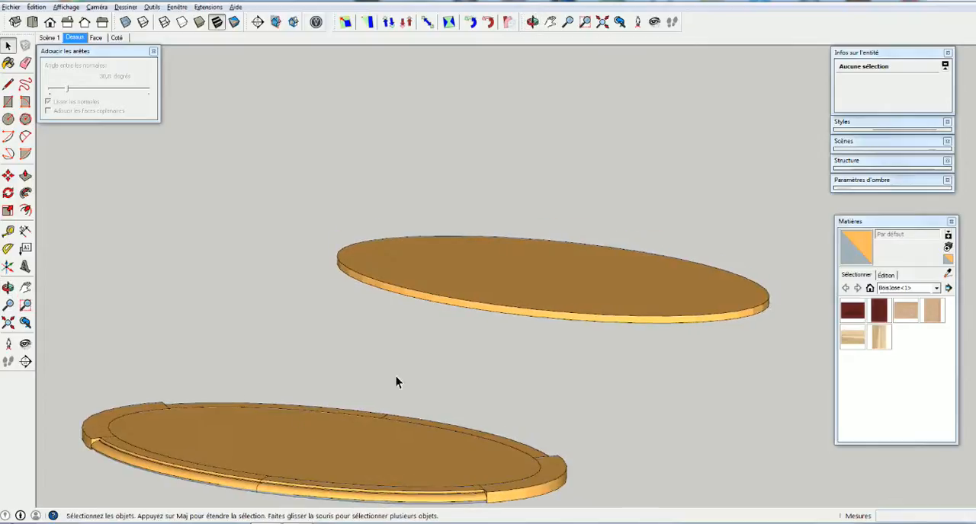
scroll(535, 323, "up", 3)
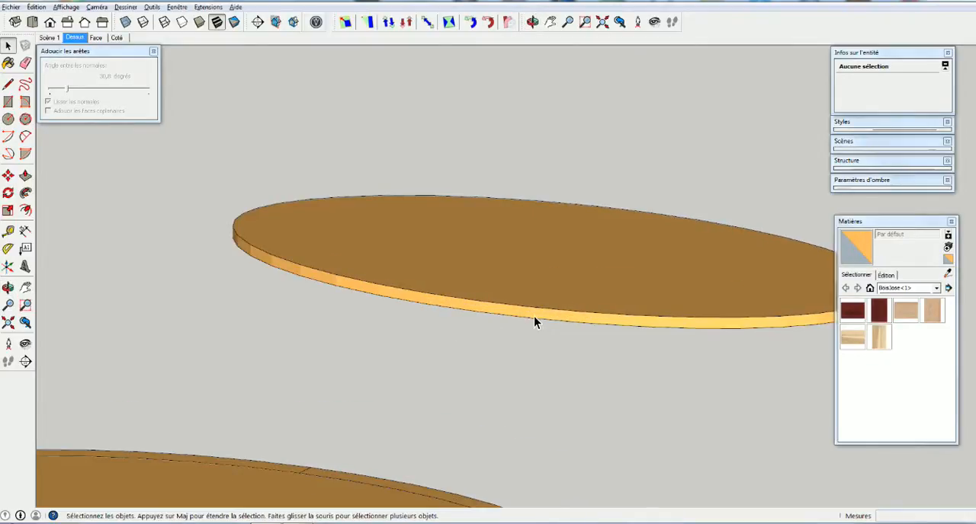
scroll(525, 316, "down", 2)
scroll(458, 358, "down", 1)
scroll(305, 435, "down", 1)
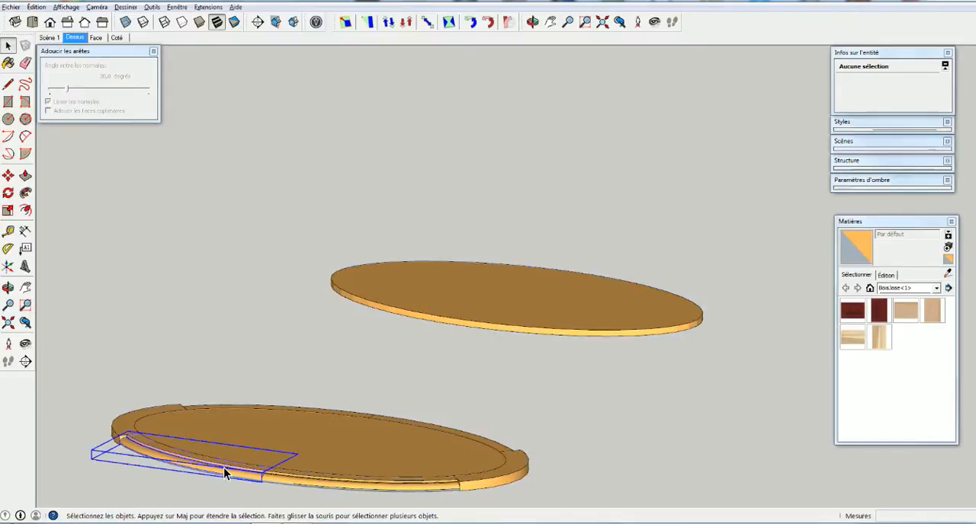
Open the moulded frame segment, select the tongue edges on its end profile, and leave the segment
double_click(224, 468)
scroll(267, 476, "up", 5)
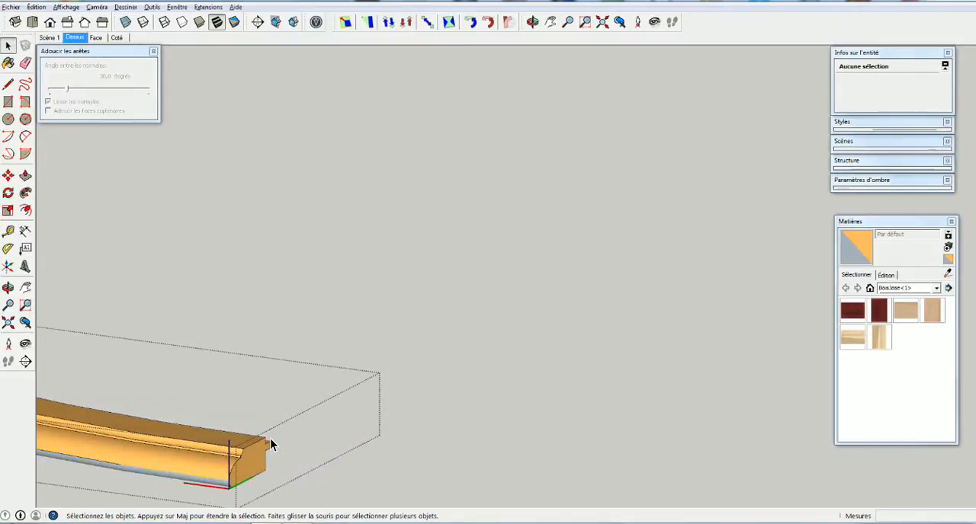
left_click_drag(270, 482, 261, 431)
mouse_move(272, 466)
left_mouse_down()
mouse_move(280, 491)
mouse_move(277, 483)
left_mouse_up()
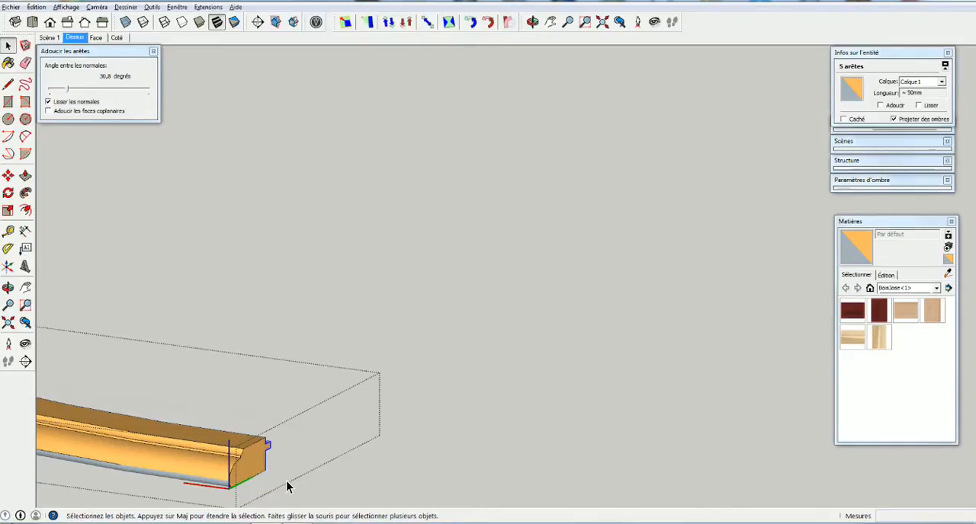
left_click(330, 487)
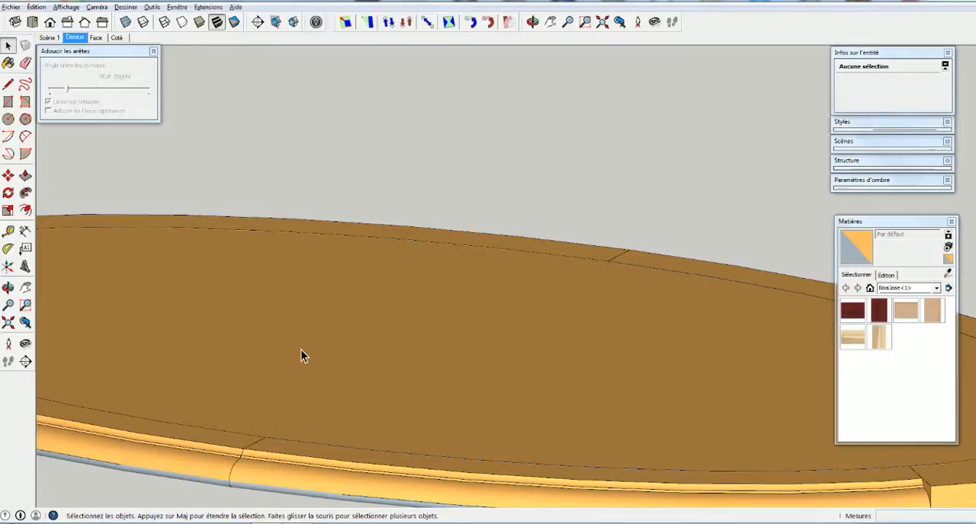
Open the central oval panel inside the frame, examine its grooved rim, and leave the panel
scroll(418, 235, "down", 3)
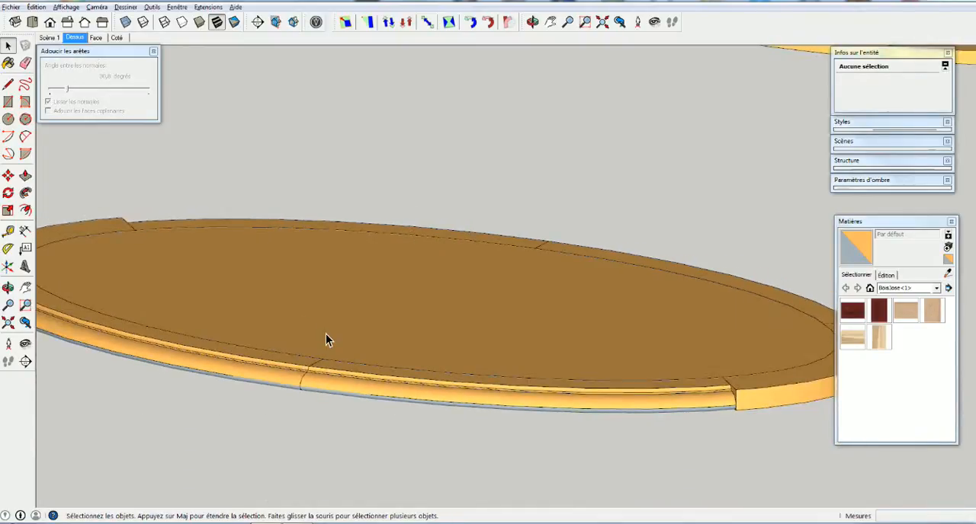
double_click(325, 335)
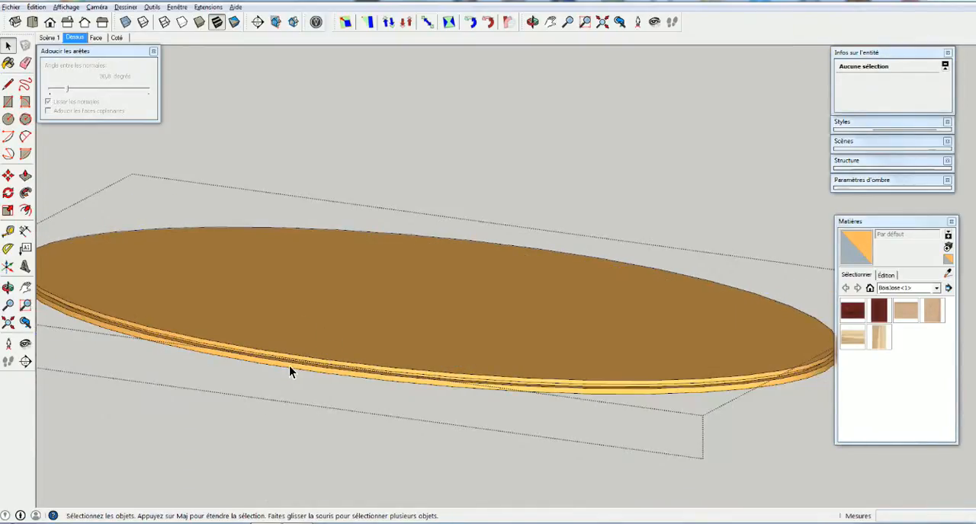
scroll(289, 366, "up", 2)
scroll(283, 363, "down", 4)
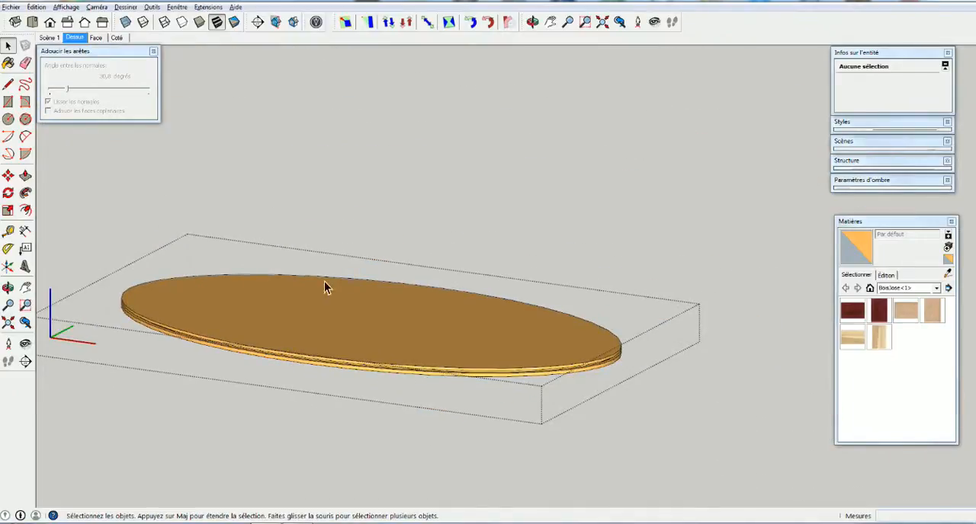
left_click(415, 192)
Delete the underside face of the separate plain oval panel
middle_click_drag(573, 171, 268, 405)
scroll(328, 243, "up", 1)
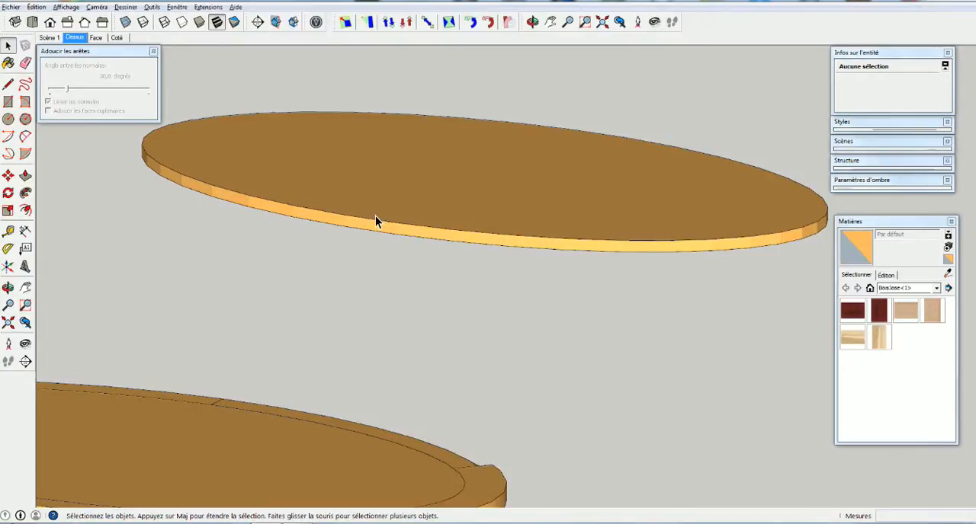
scroll(378, 231, "up", 1)
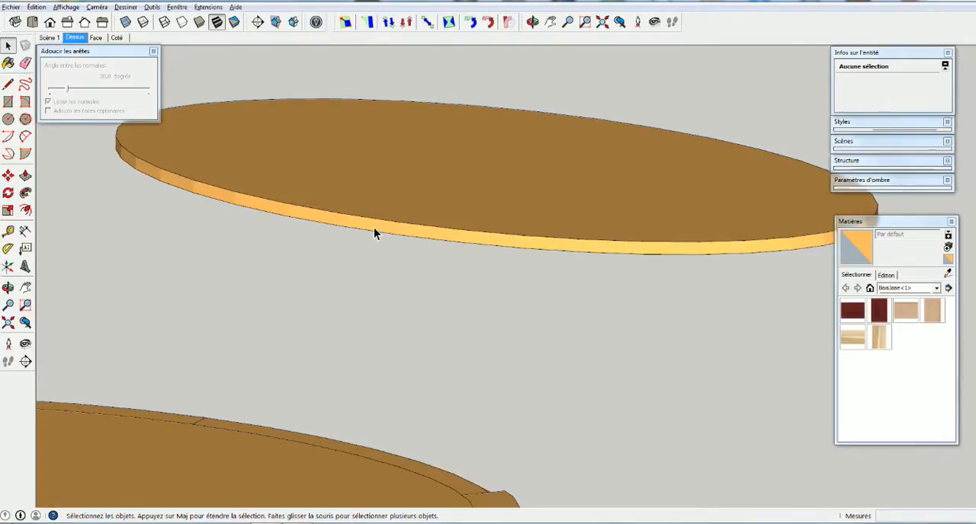
middle_click_drag(403, 233, 220, 138)
mouse_move(388, 229)
middle_mouse_down()
mouse_move(392, 202)
mouse_move(345, 193)
middle_mouse_up()
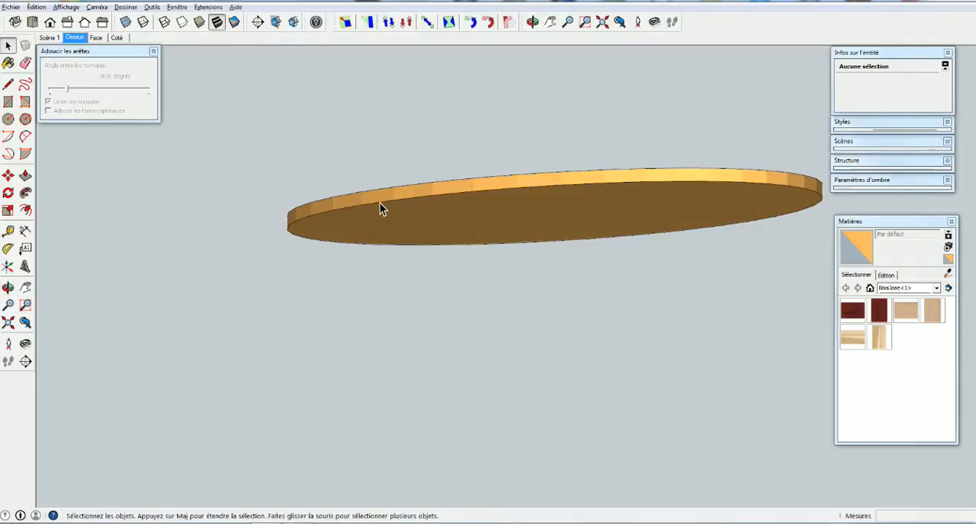
left_click(436, 217)
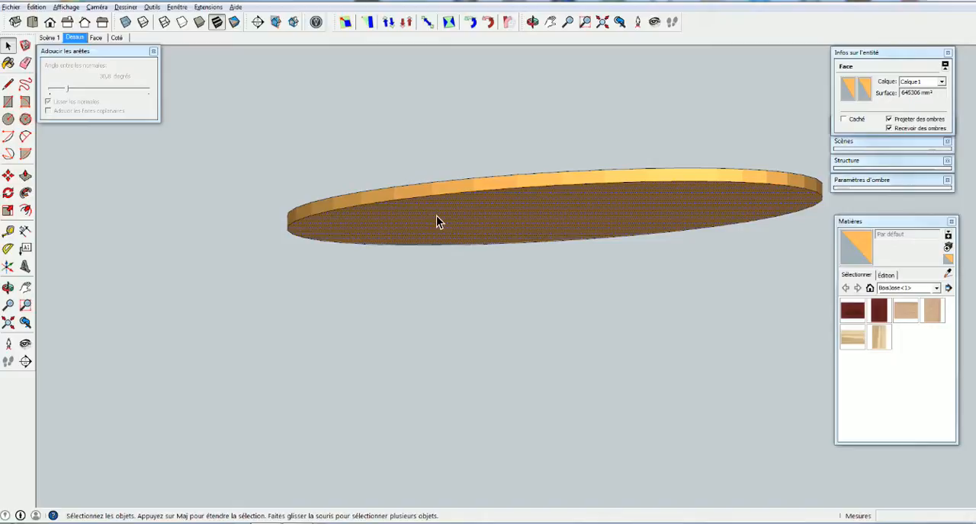
right_click(436, 217)
left_click(461, 245)
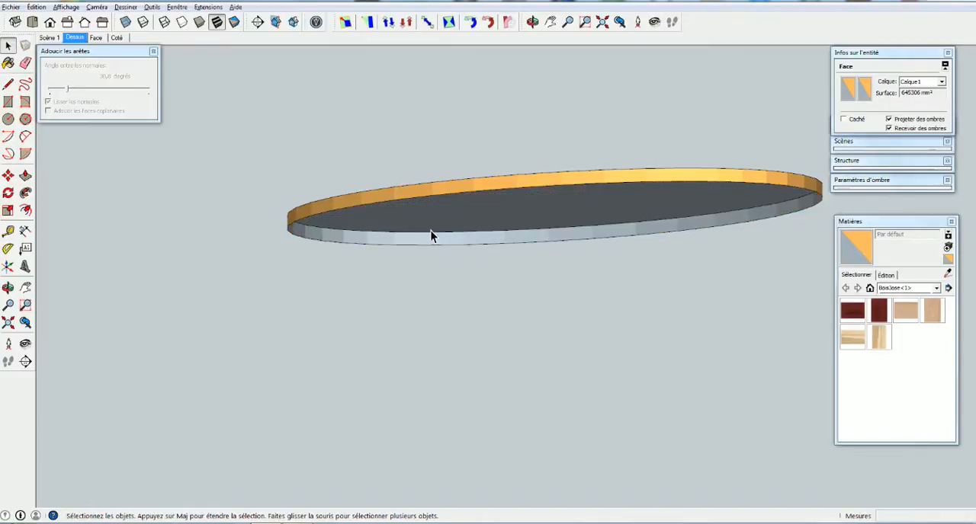
middle_click_drag(446, 238, 463, 270, "shift")
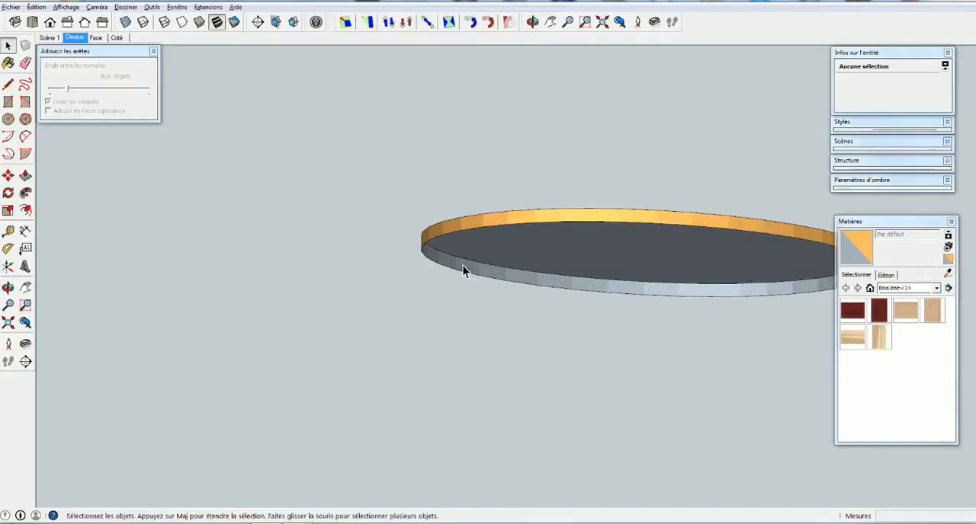
scroll(435, 263, "up", 4)
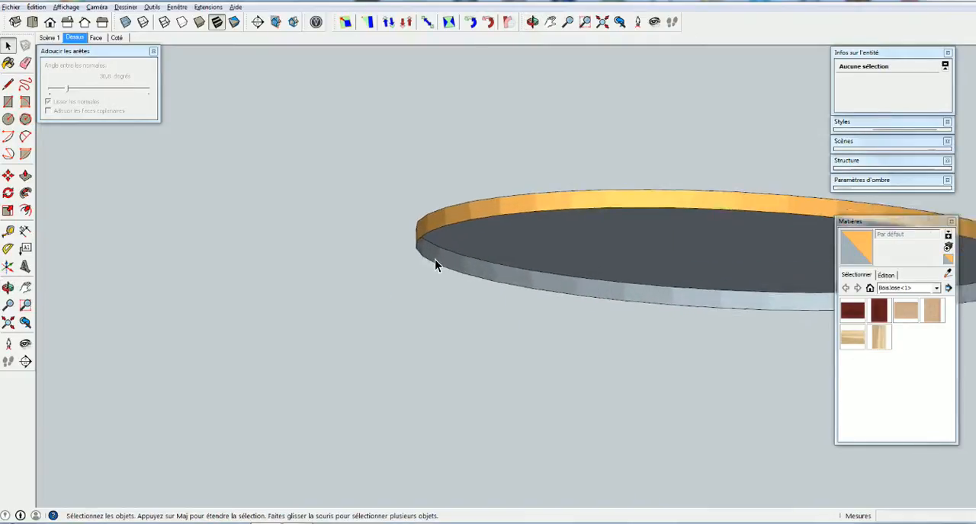
Paste the copied tongue profile edges beside the end of the plain oval panel
middle_click_drag(546, 276, 466, 297, "shift")
scroll(319, 274, "up", 4)
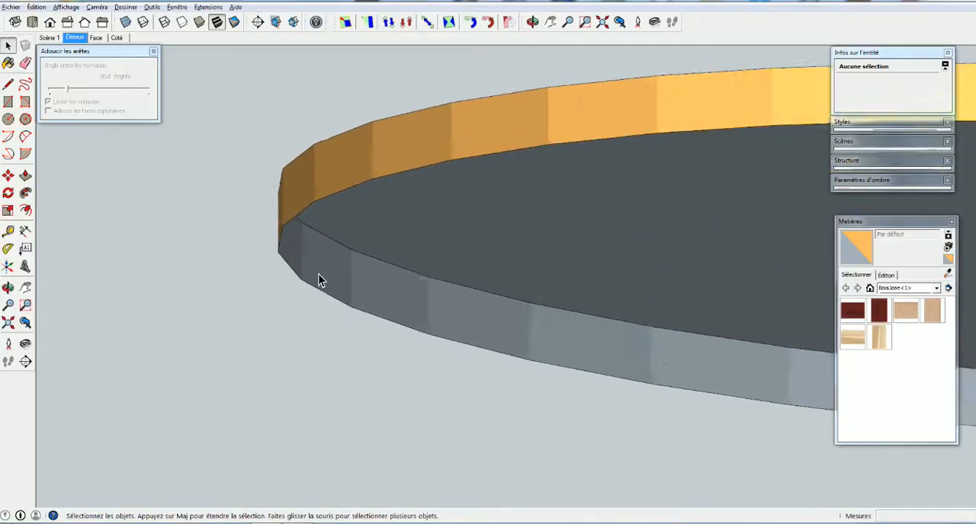
scroll(318, 276, "up", 1)
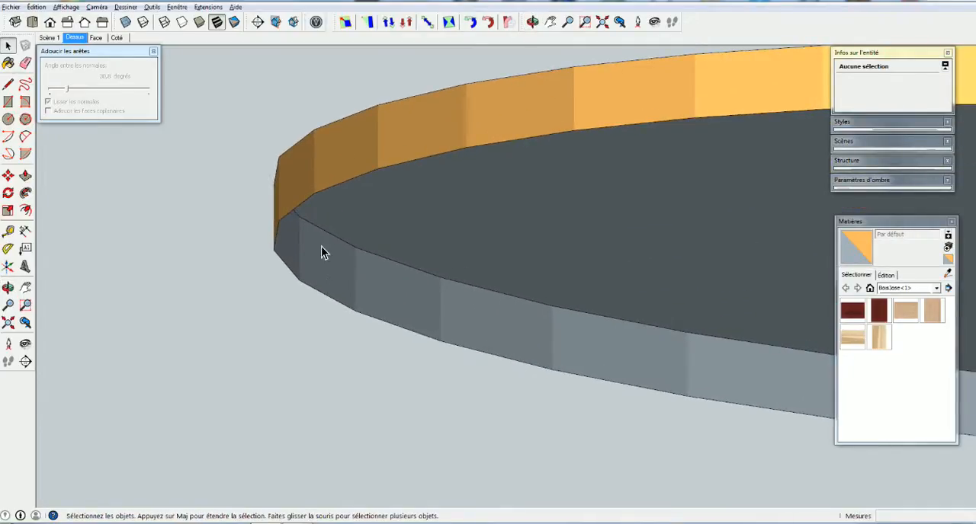
key("ctrl+v")
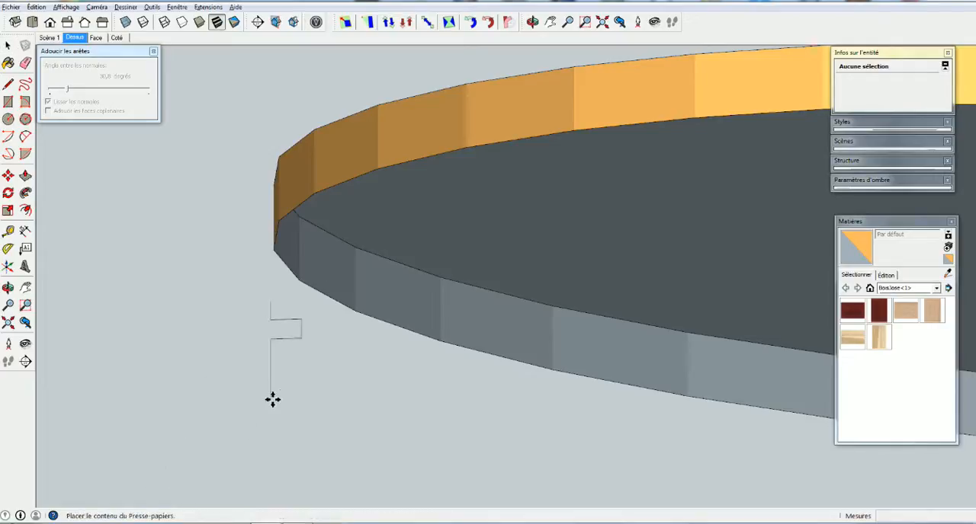
left_click(263, 412)
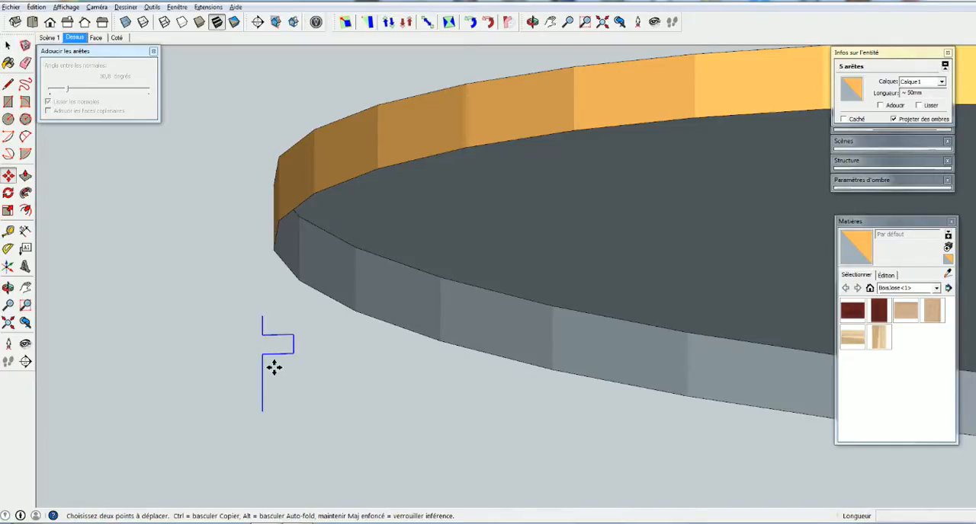
Move the pasted profile by its upper endpoint onto the middle of a rim segment's upper edge on the plain oval panel
middle_click_drag(280, 375, 283, 394)
middle_click_drag(300, 291, 297, 295)
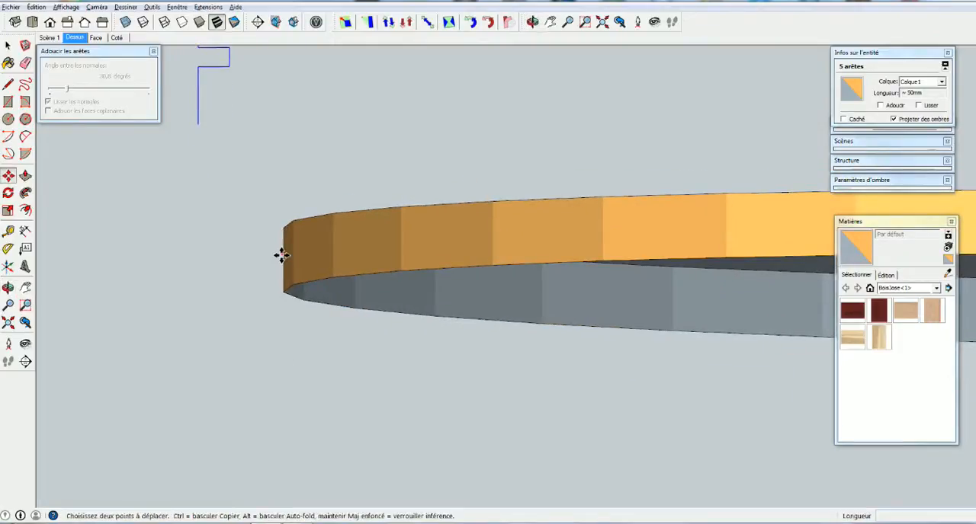
middle_click_drag(215, 114, 223, 121)
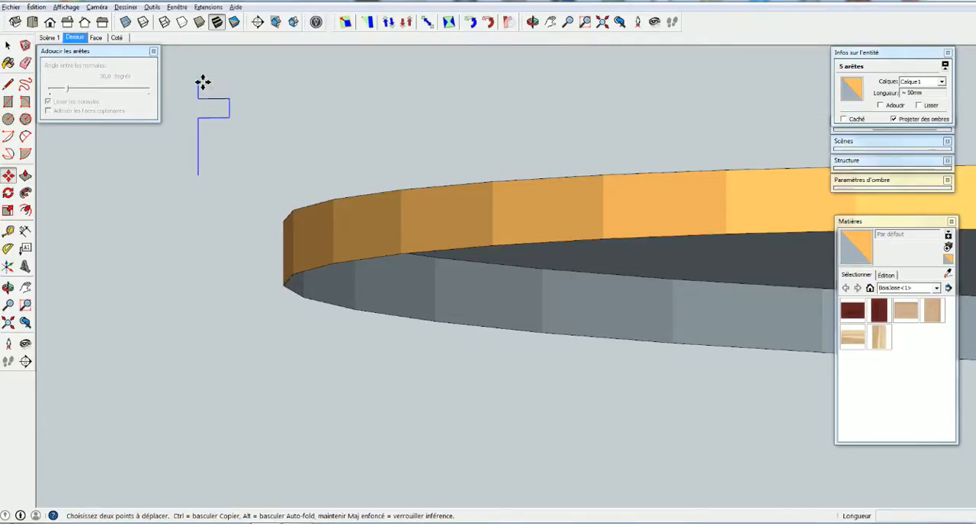
left_click(199, 81)
left_click(289, 221)
middle_click_drag(289, 221, 292, 271)
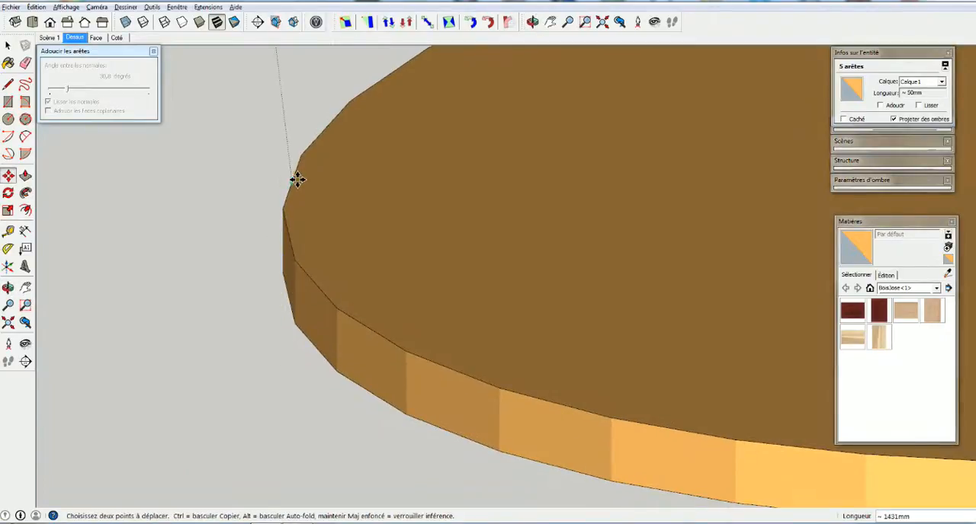
left_click(297, 183)
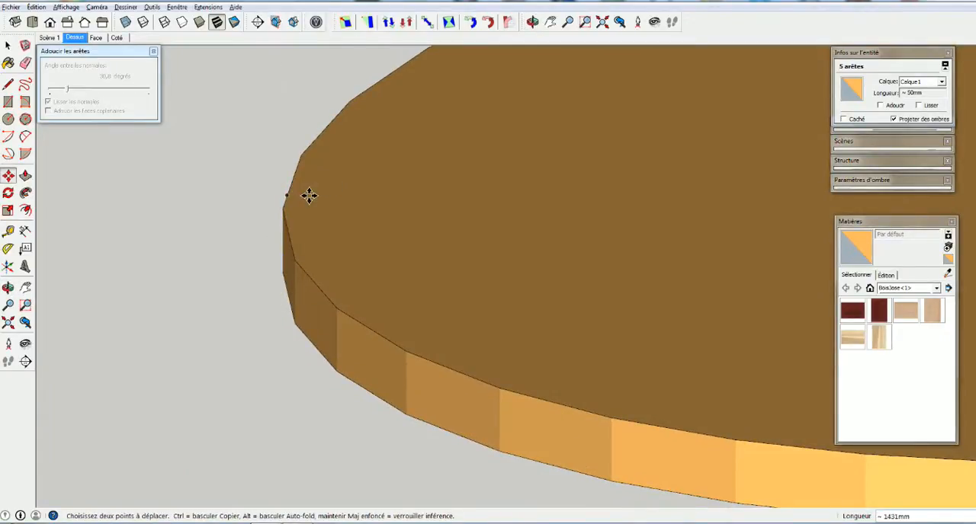
middle_click_drag(243, 251, 320, 247)
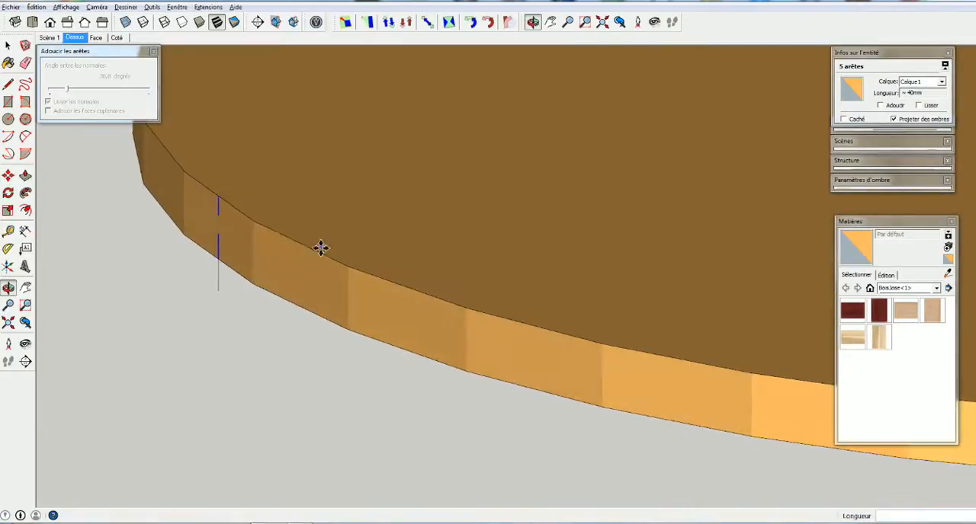
Draw a guide line on the panel's top face from the profile's upper endpoint, perpendicular to the rim edge
key("space")
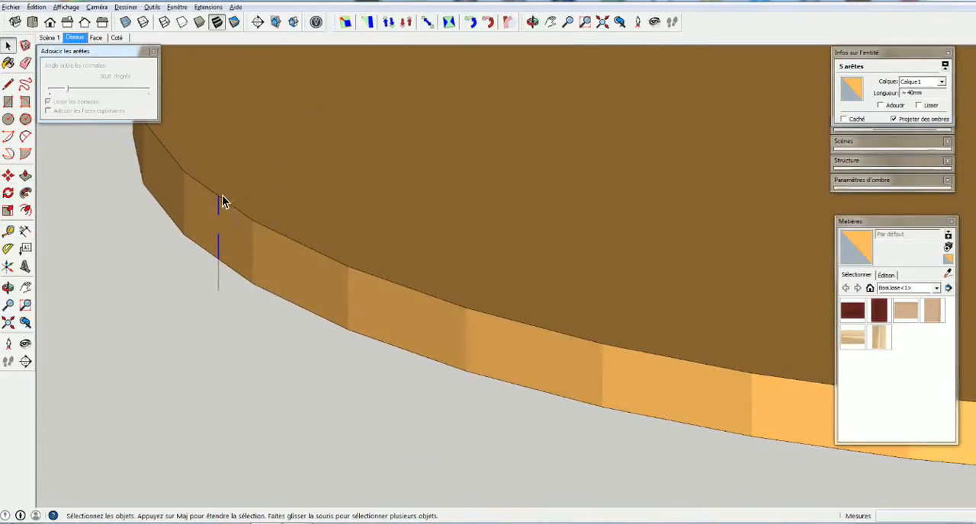
key("l")
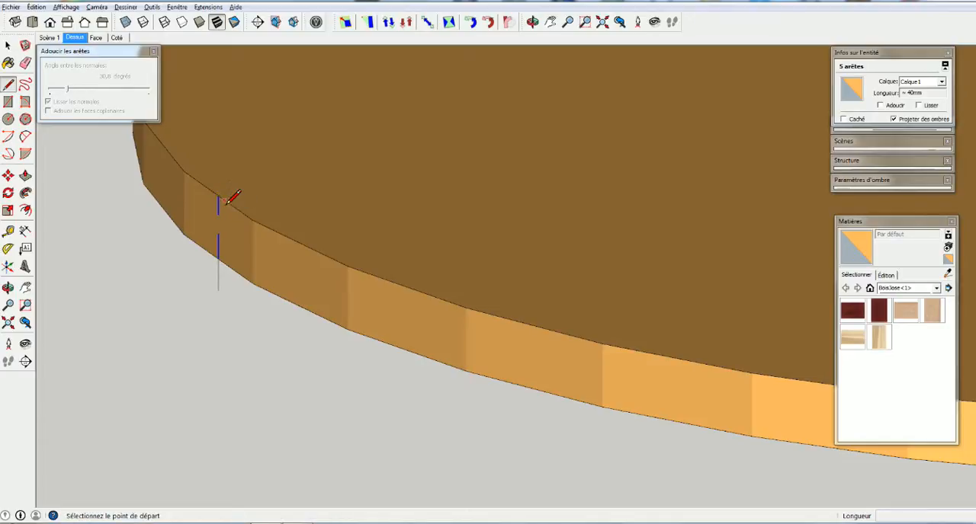
middle_click_drag(243, 223, 197, 62)
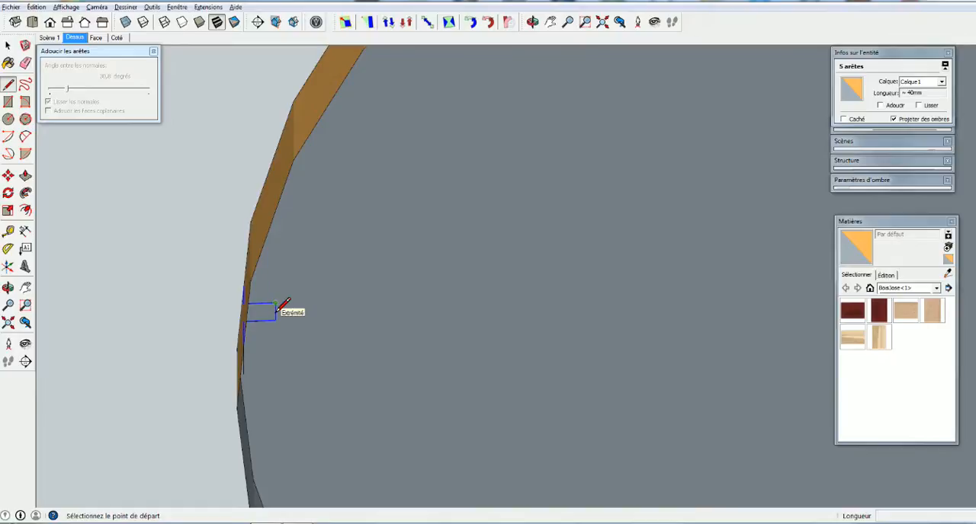
mouse_move(255, 300)
middle_mouse_down()
mouse_move(254, 387)
mouse_move(243, 282)
mouse_move(236, 323)
mouse_move(244, 294)
middle_mouse_up()
key("space")
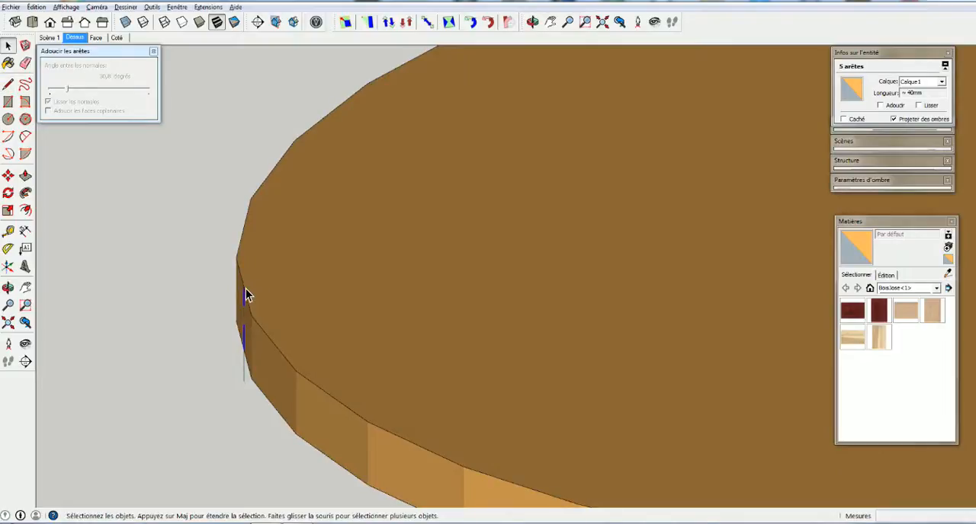
key("l")
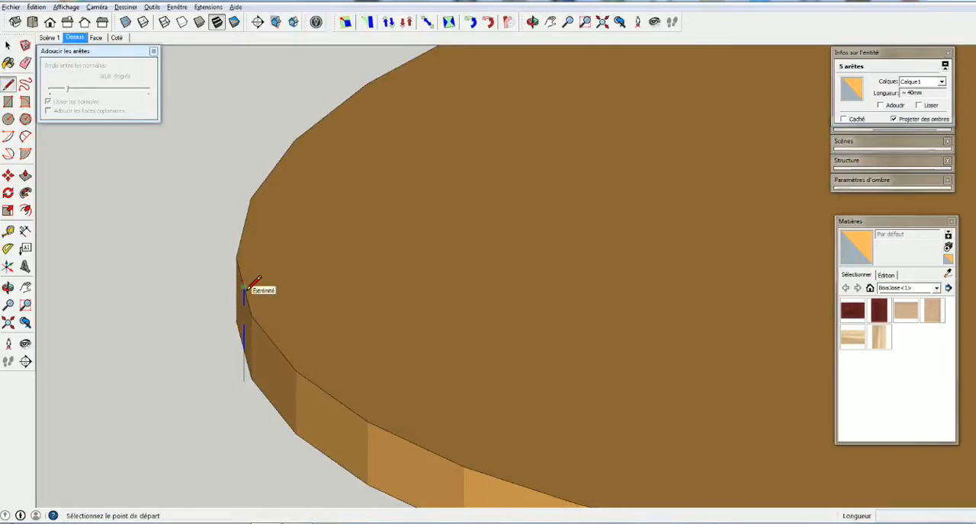
left_click(243, 288)
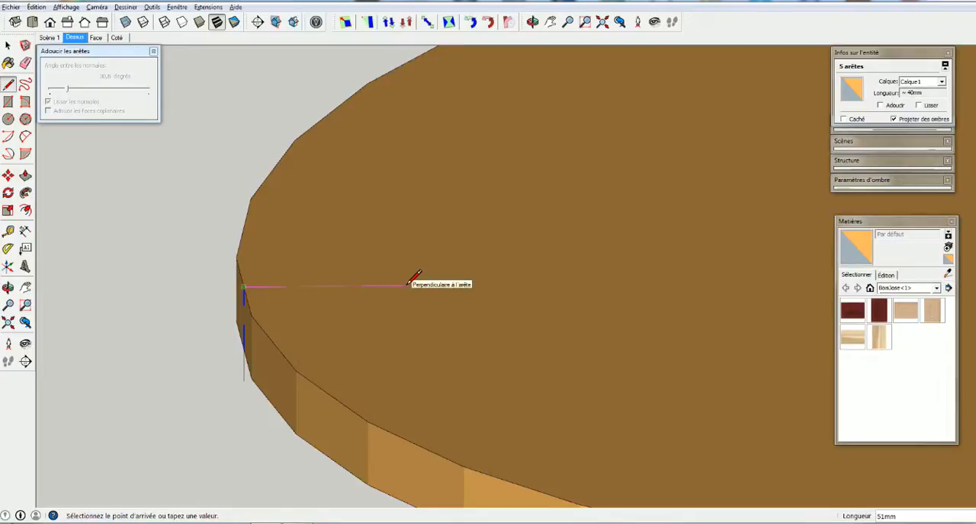
left_click(455, 286)
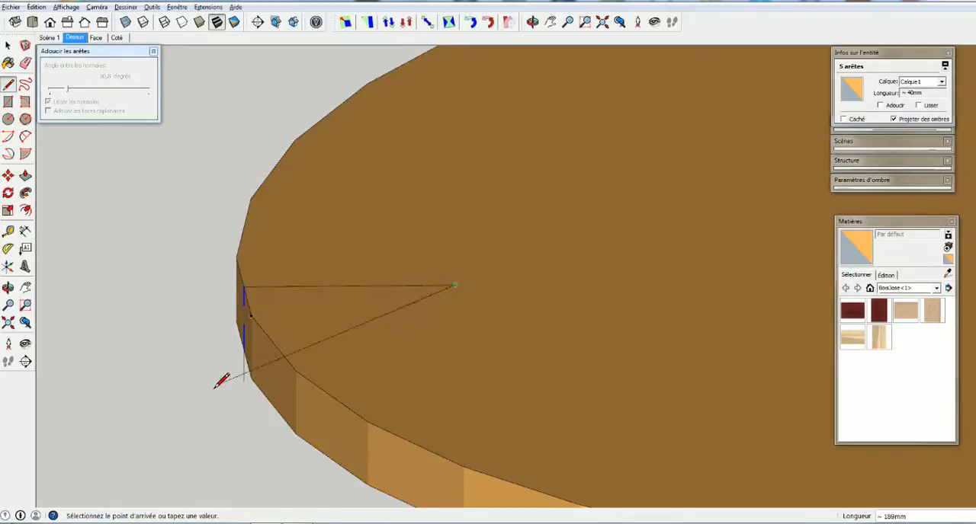
key("space")
Rotate the tongue profile about 7.7° around its endpoint on the rim to align it with the perpendicular guide line
middle_click_drag(212, 392, 256, 74)
middle_click_drag(263, 198, 266, 101)
middle_click_drag(273, 160, 263, 143)
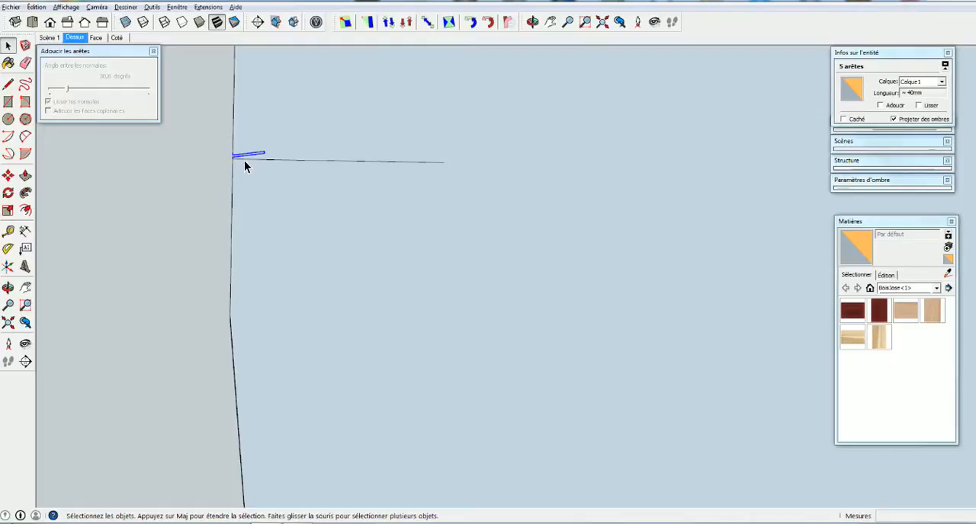
middle_click_drag(296, 187, 296, 210)
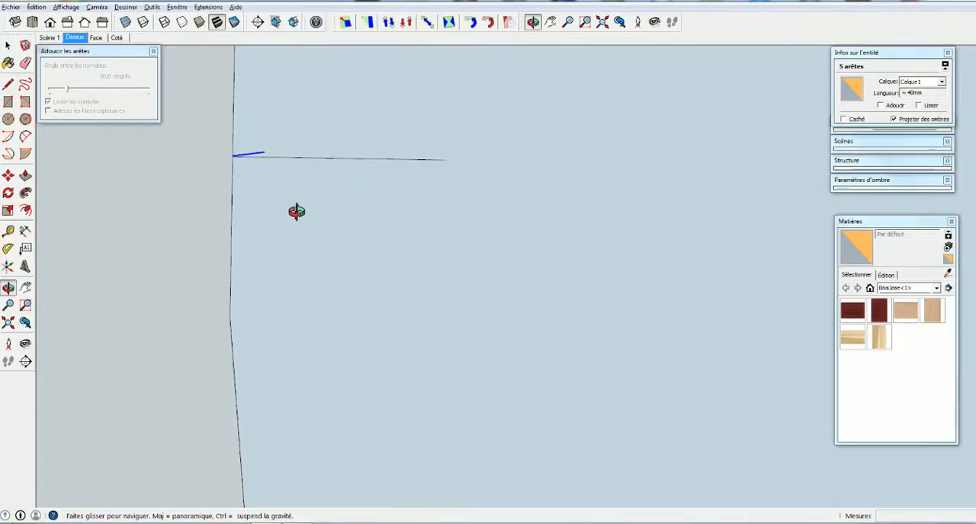
key("space")
left_click_drag(196, 123, 271, 171)
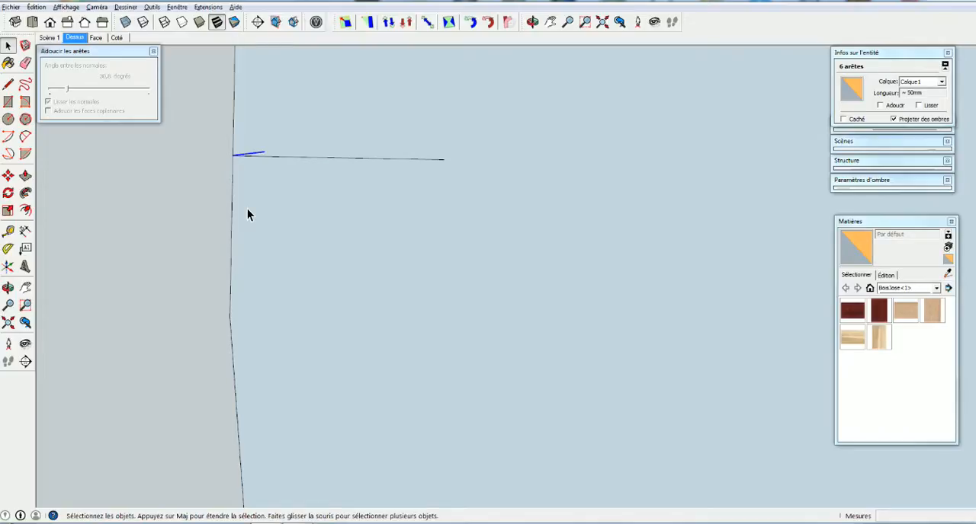
key("q")
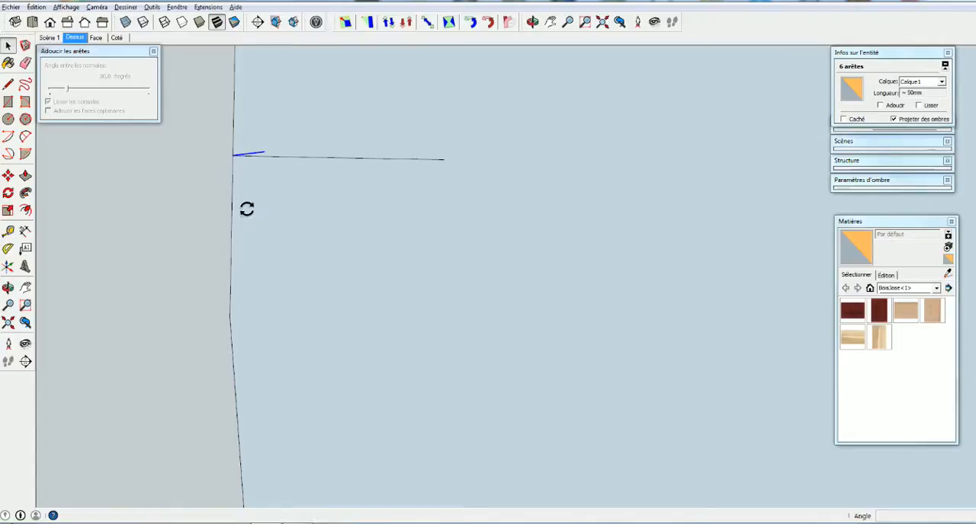
left_click(232, 156)
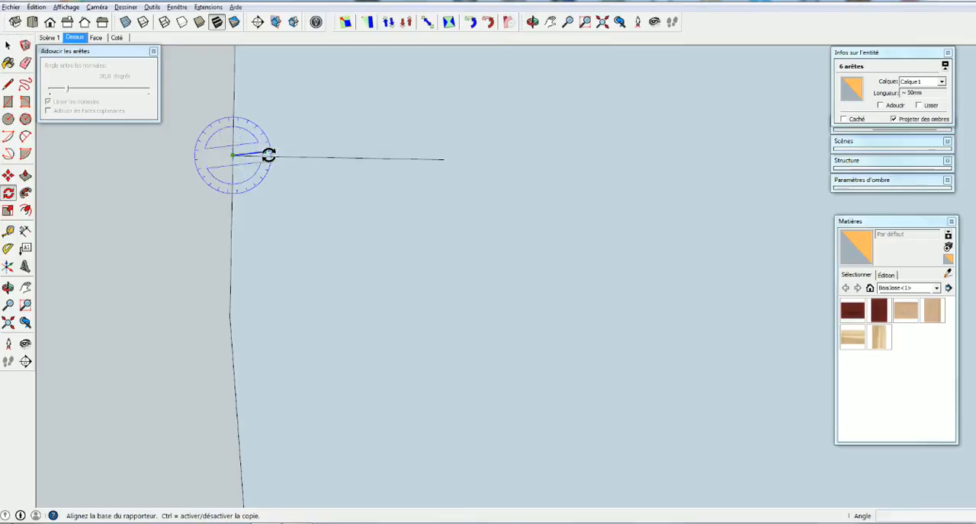
left_click(268, 156)
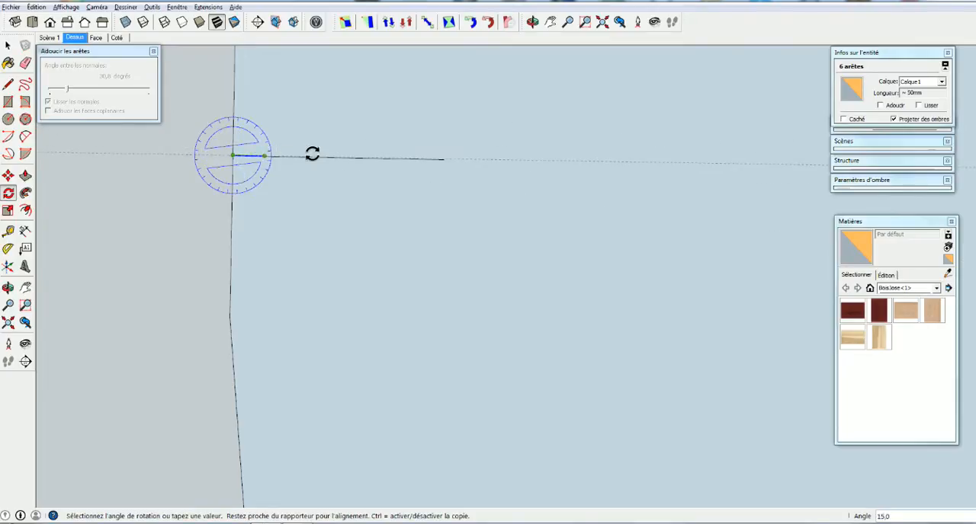
left_click(390, 160)
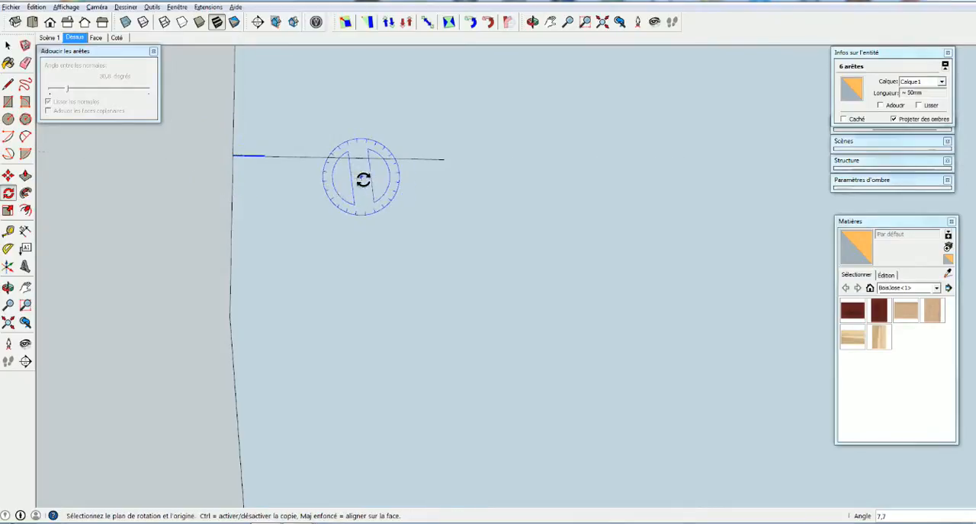
Draw a rectangle about 10 by 6 mm between opposite corners of the tongue outline to close it into a face
scroll(252, 157, "up", 5)
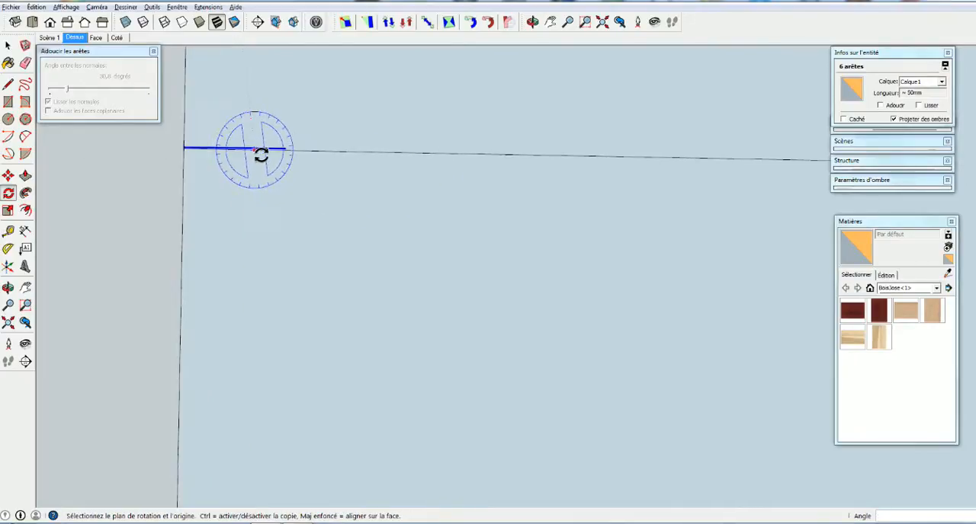
key("o")
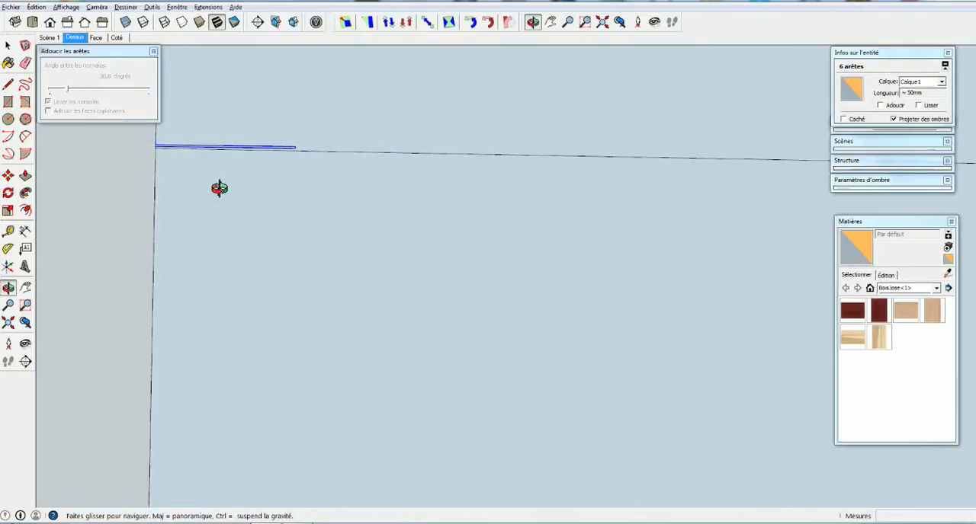
left_click_drag(219, 188, 218, 196)
key("space")
middle_click_drag(343, 174, 220, 107)
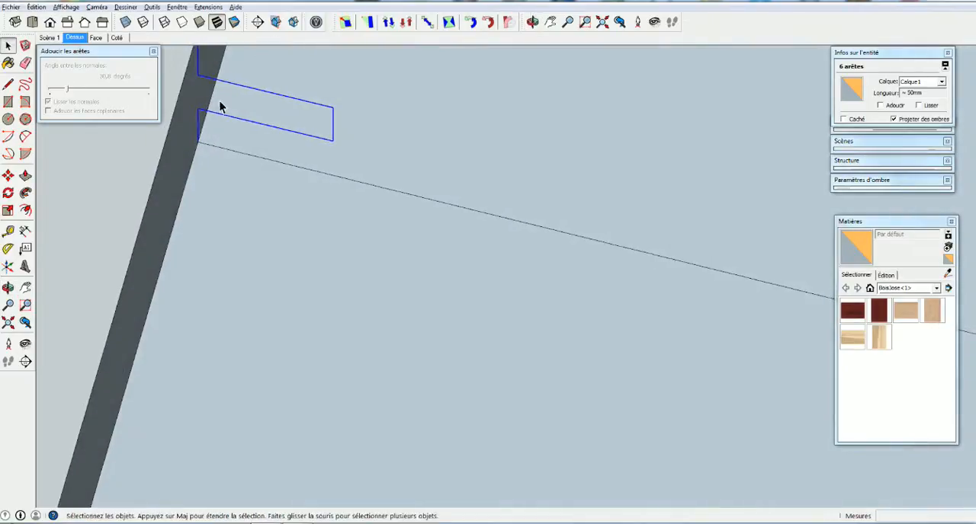
mouse_move(196, 143)
middle_mouse_down()
mouse_move(244, 261)
mouse_move(251, 213)
middle_mouse_up()
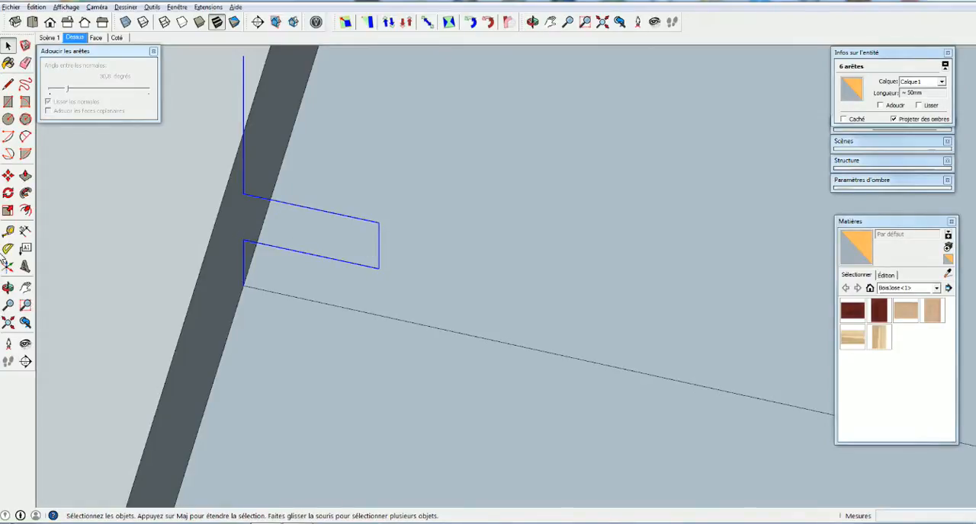
key("r")
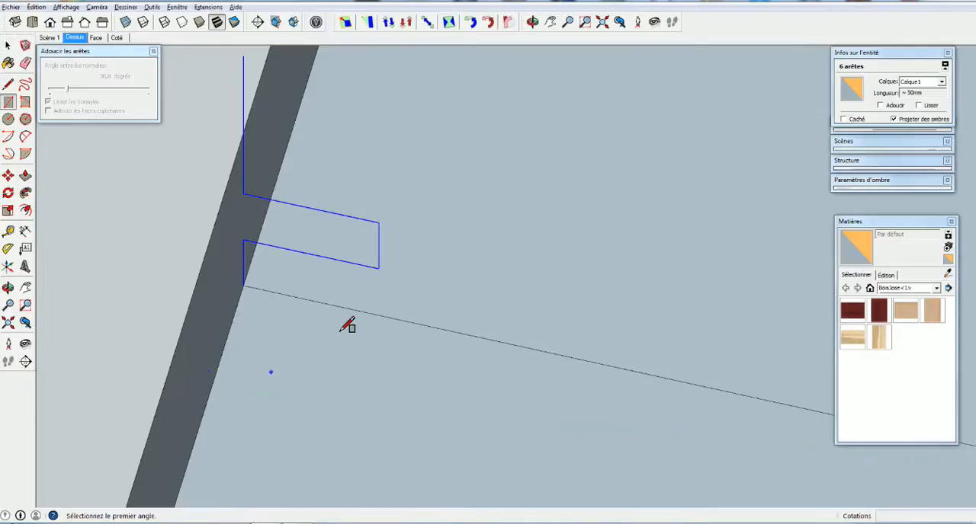
left_click(380, 223)
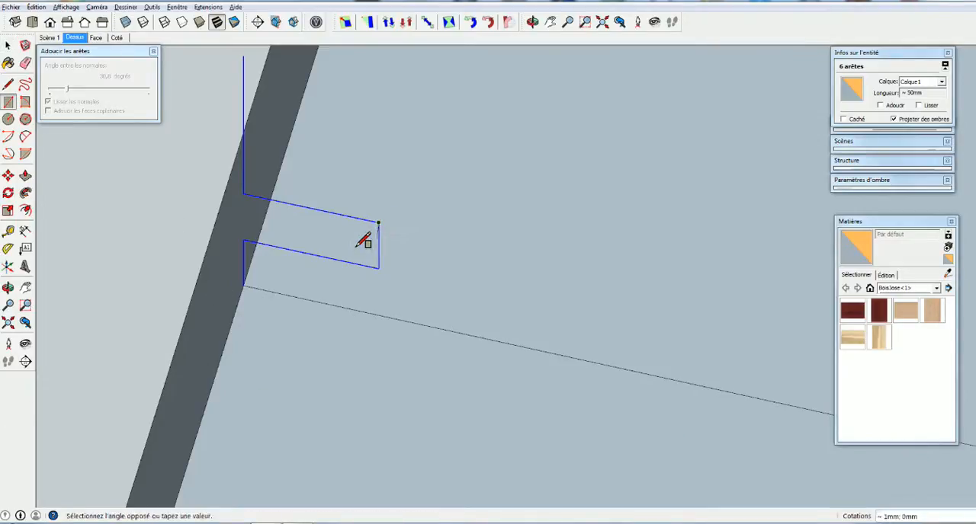
left_click(245, 243)
key("space")
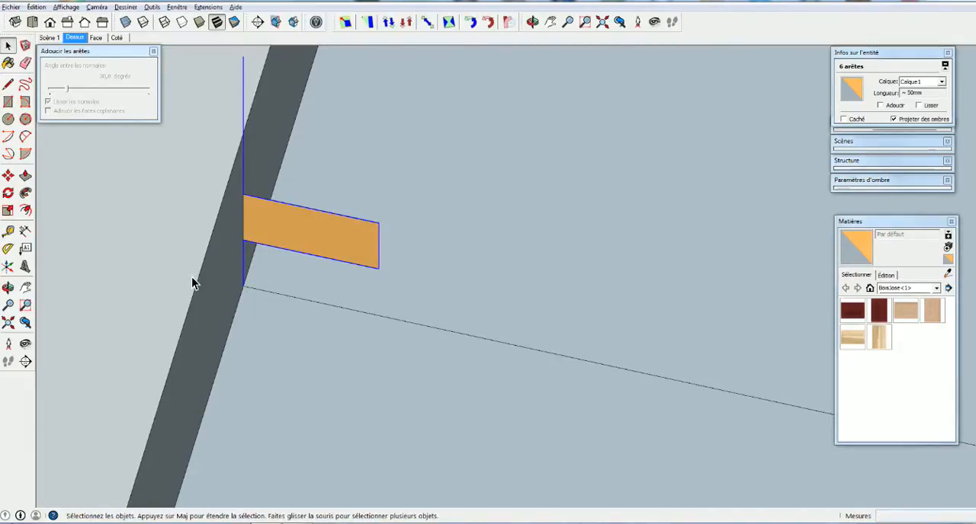
Erase the leftover vertical profile lines above and below the tongue, along with the guide line across the panel's top face
key("o")
left_click_drag(186, 298, 211, 305)
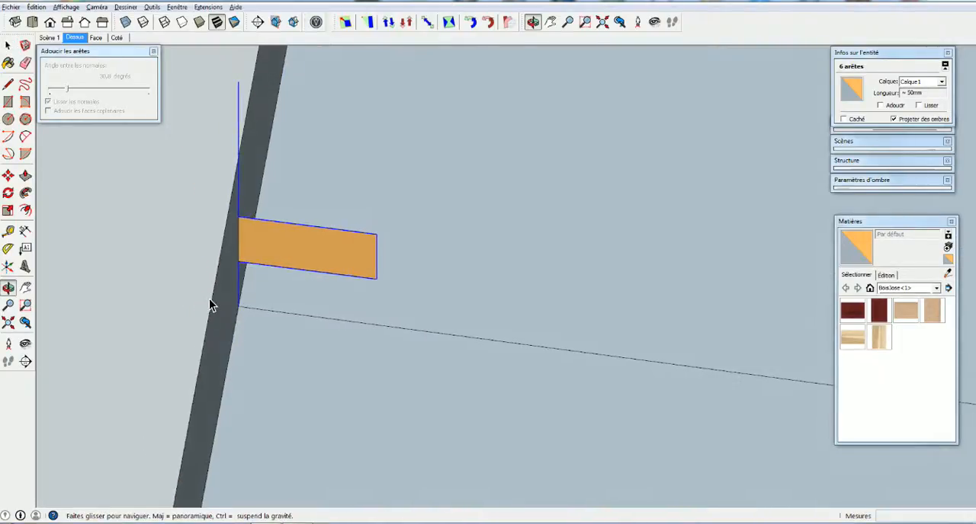
key("space")
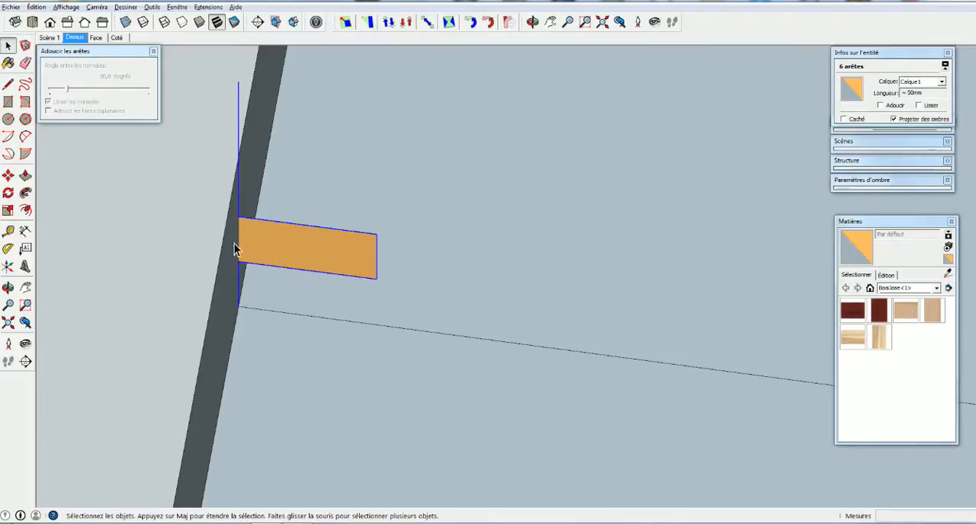
middle_click_drag(238, 235, 243, 320)
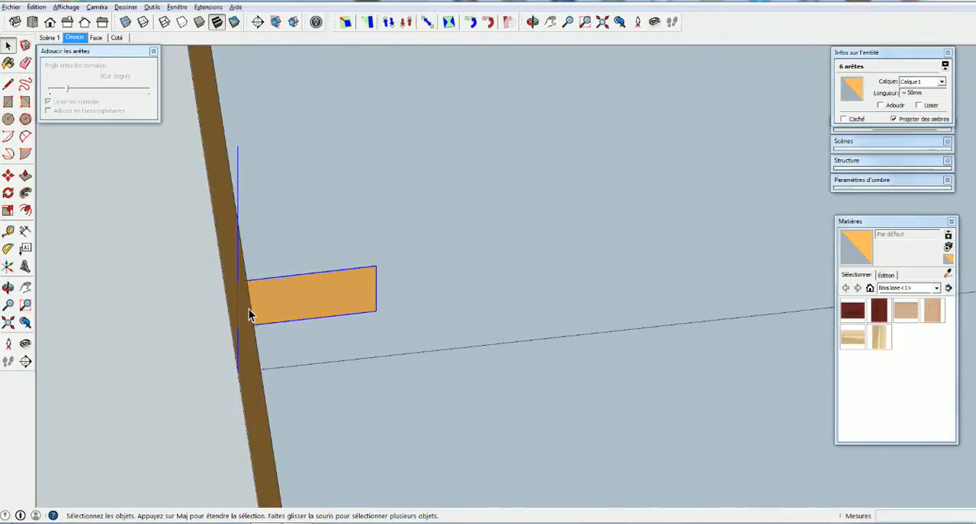
scroll(238, 297, "up", 5)
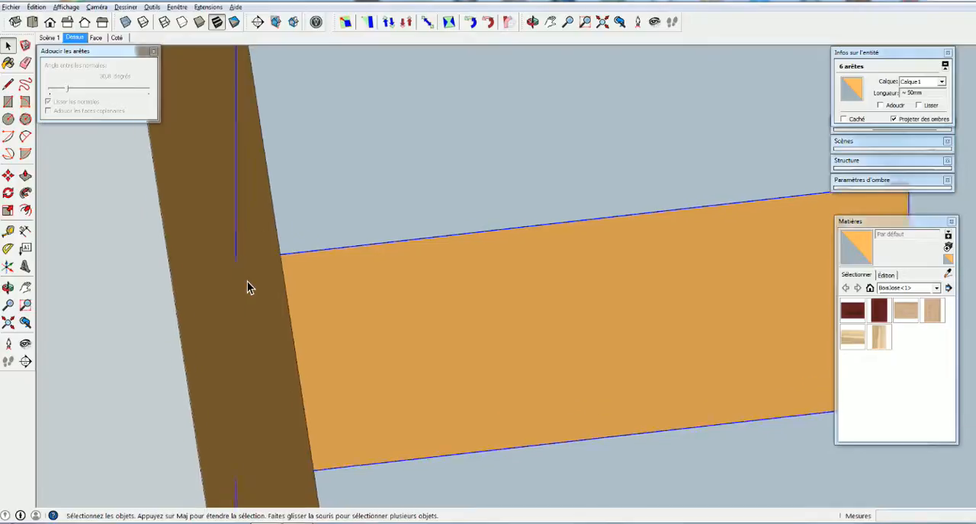
scroll(247, 286, "up", 2)
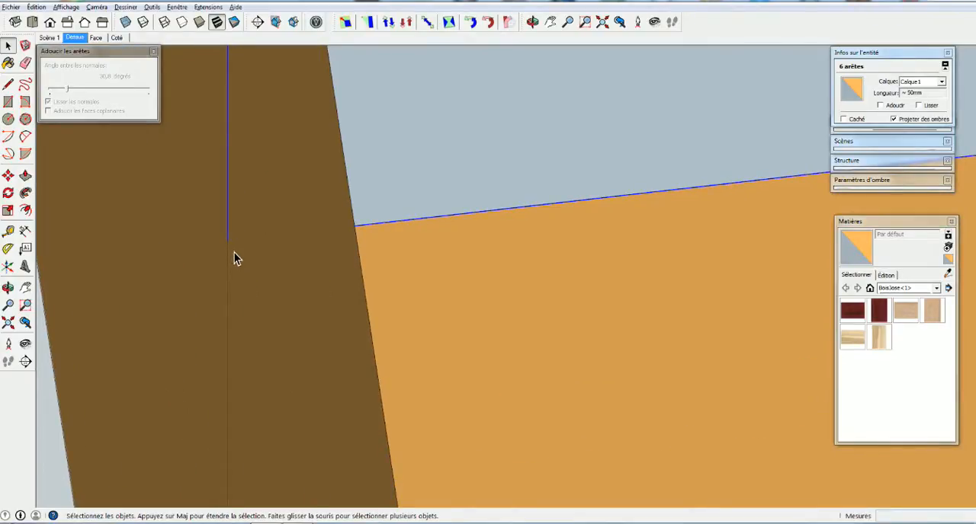
scroll(233, 258, "down", 3)
scroll(221, 197, "down", 4)
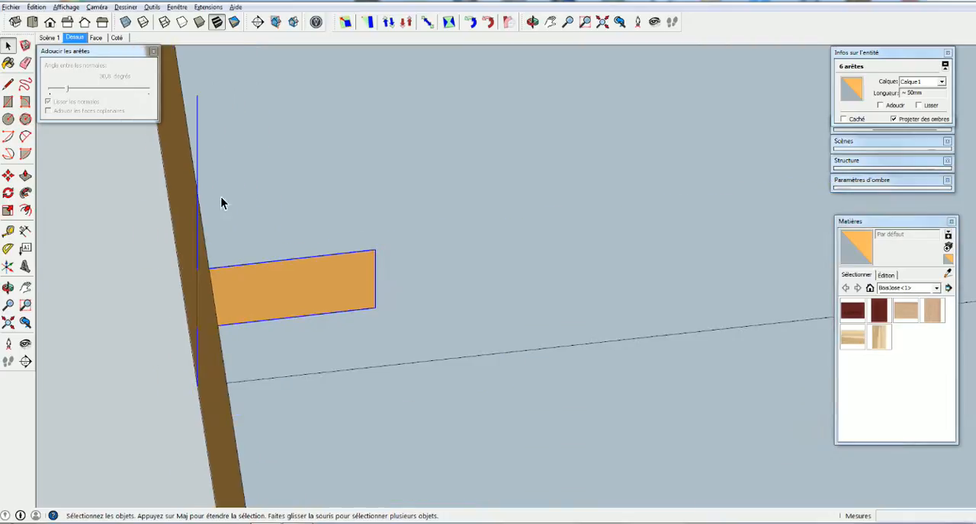
left_click(219, 216)
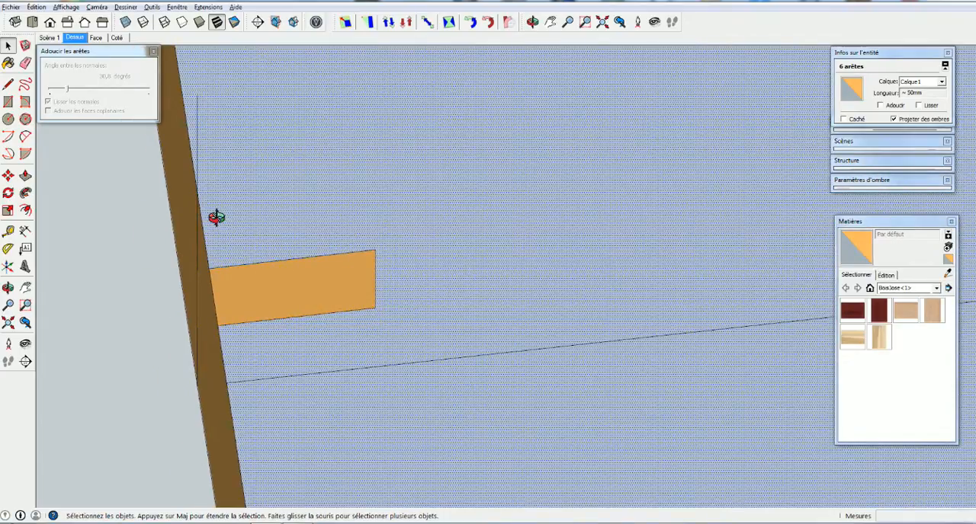
middle_click_drag(216, 218, 129, 224)
key("e")
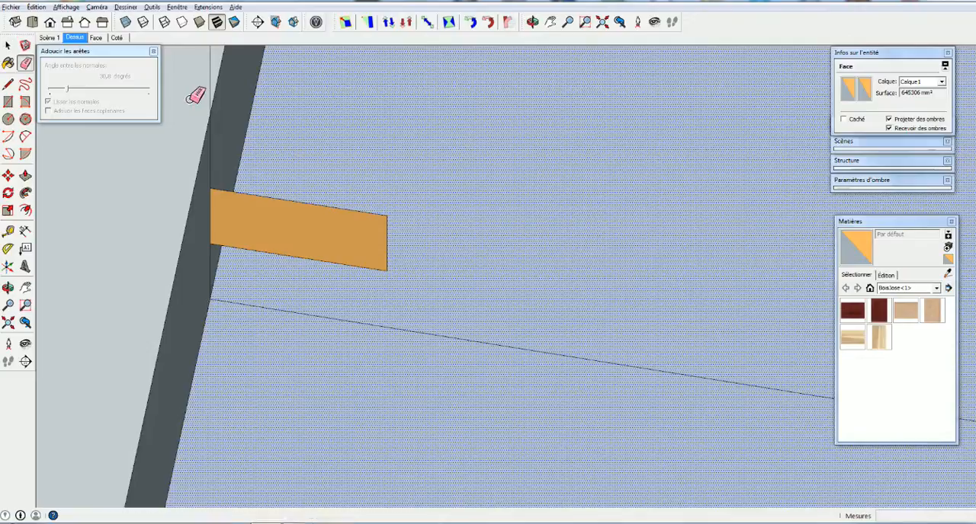
left_click(212, 58)
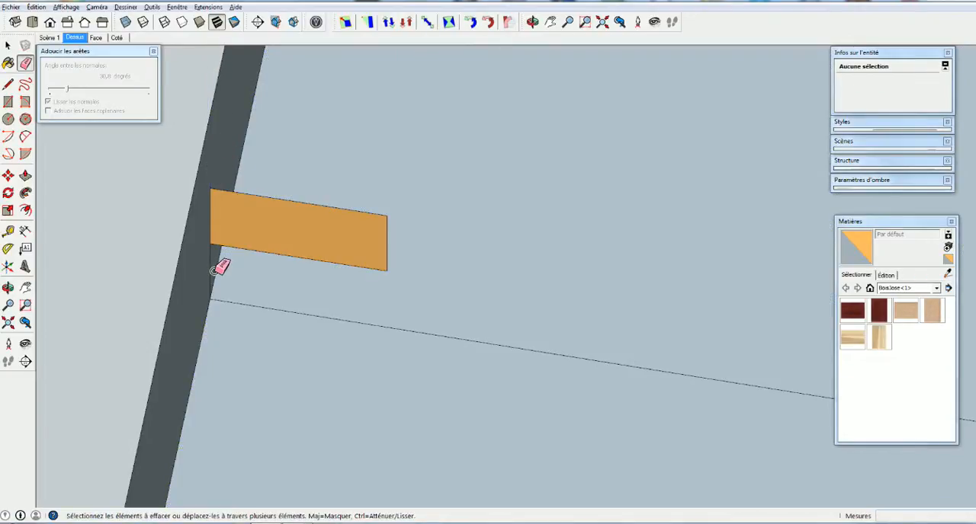
left_click_drag(255, 295, 250, 318)
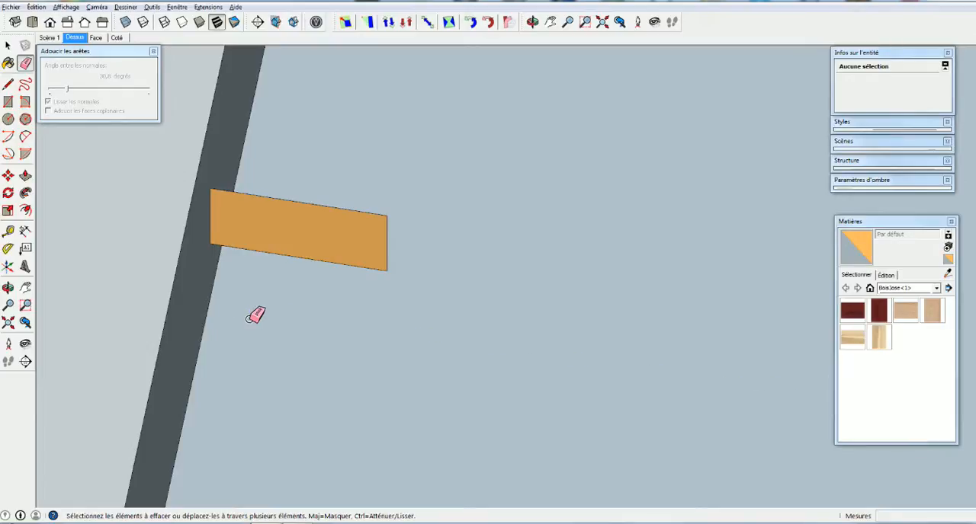
Select only the perimeter edges of the oval panel's underside, excluding the face itself, as the sweep path
scroll(208, 312, "down", 5)
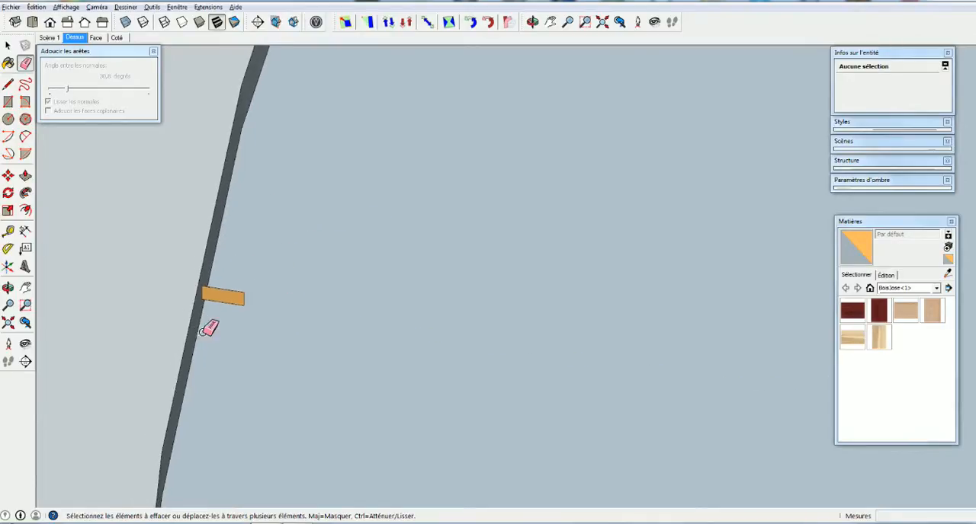
scroll(267, 362, "down", 3)
mouse_move(267, 358)
middle_mouse_down()
mouse_move(236, 282)
mouse_move(215, 277)
mouse_move(267, 297)
mouse_move(262, 264)
mouse_move(221, 243)
middle_mouse_up()
scroll(216, 278, "down", 3)
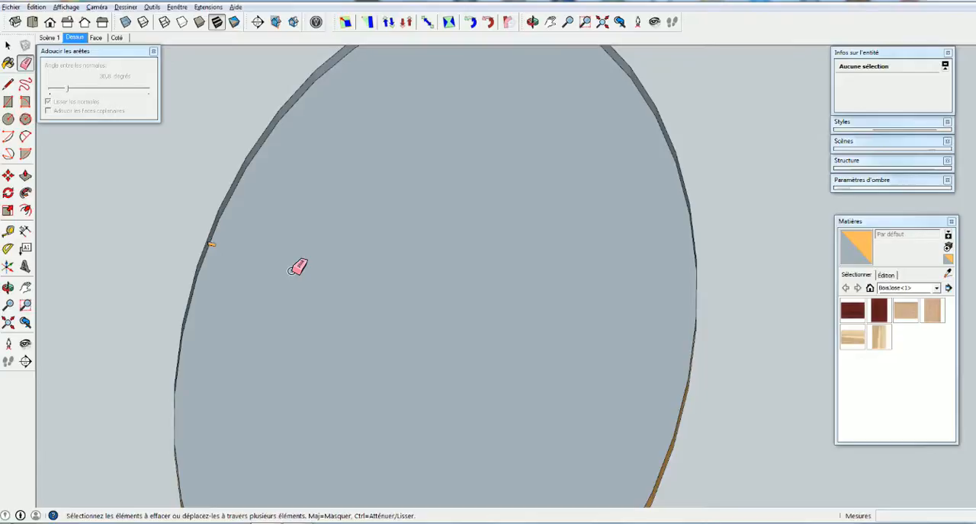
key("space")
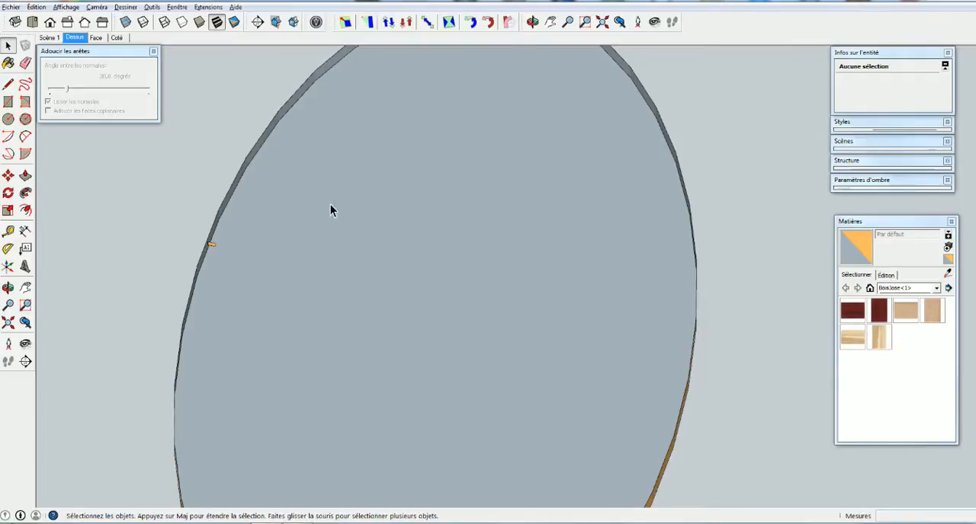
left_click(346, 264)
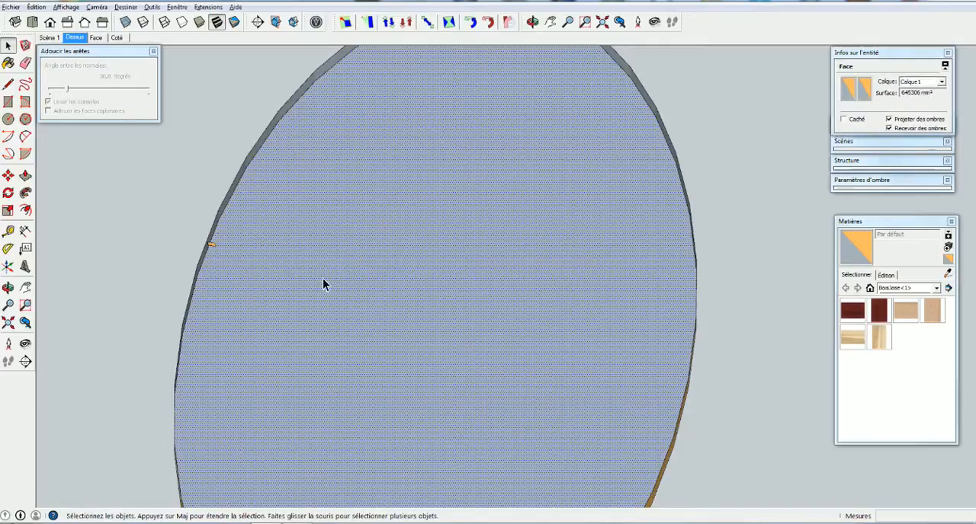
middle_click_drag(294, 263, 423, 141)
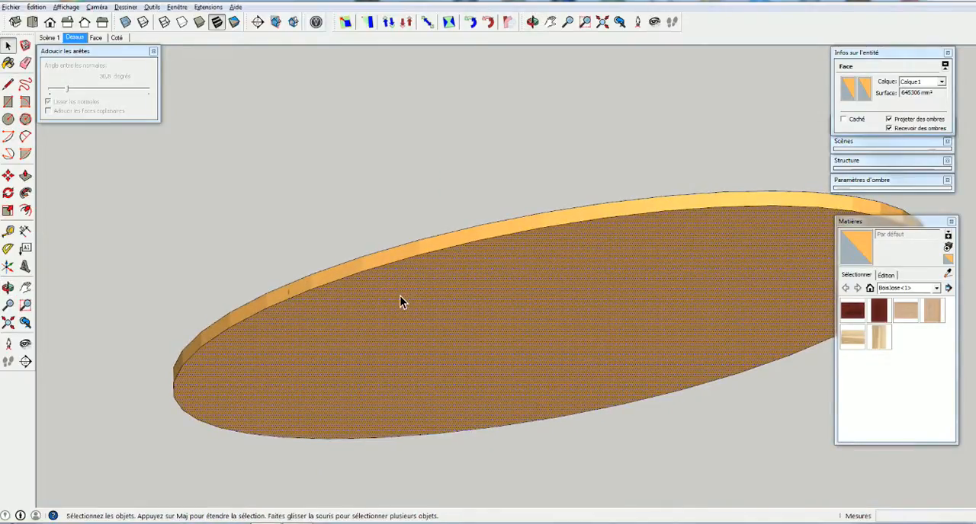
double_click(399, 296)
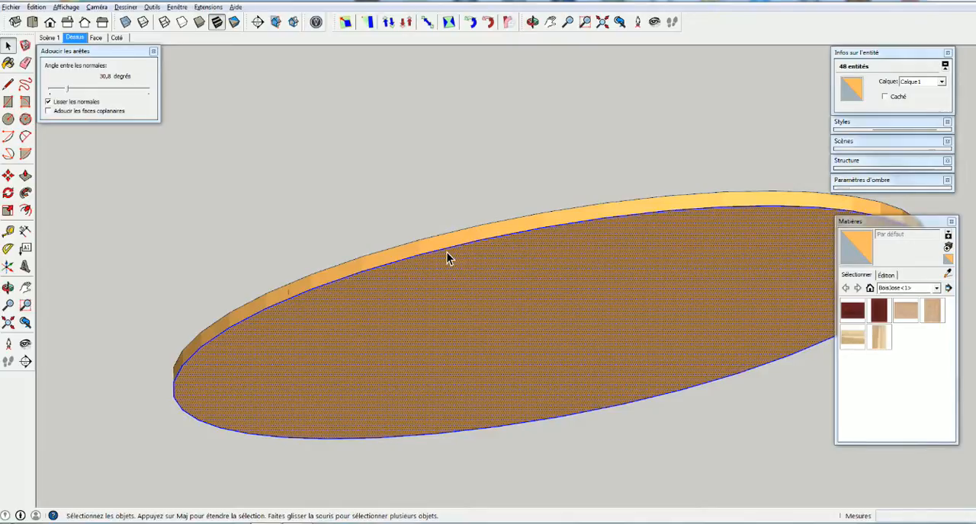
left_click(456, 319, "shift")
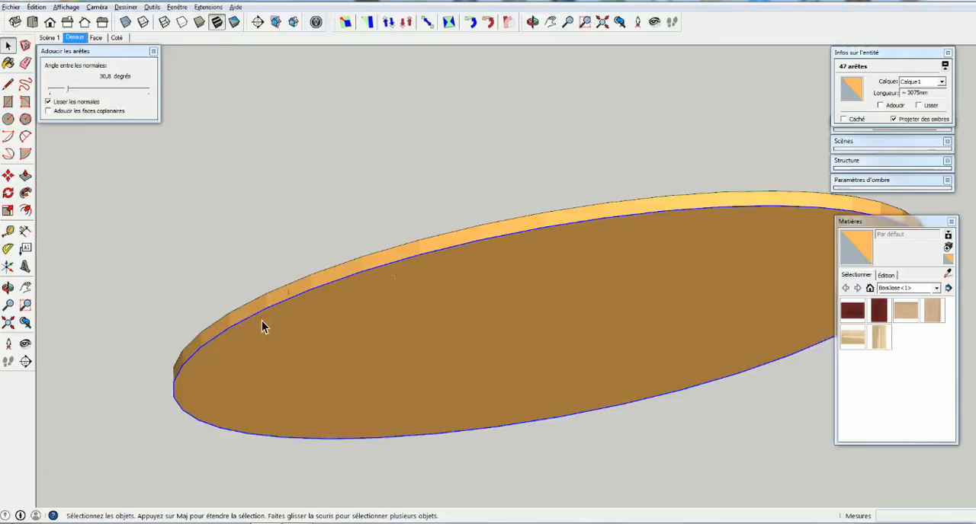
Sweep the rectangular tongue profile around the selected oval perimeter with Follow Me to cut the groove in the panel's rim
middle_click_drag(246, 263, 248, 432)
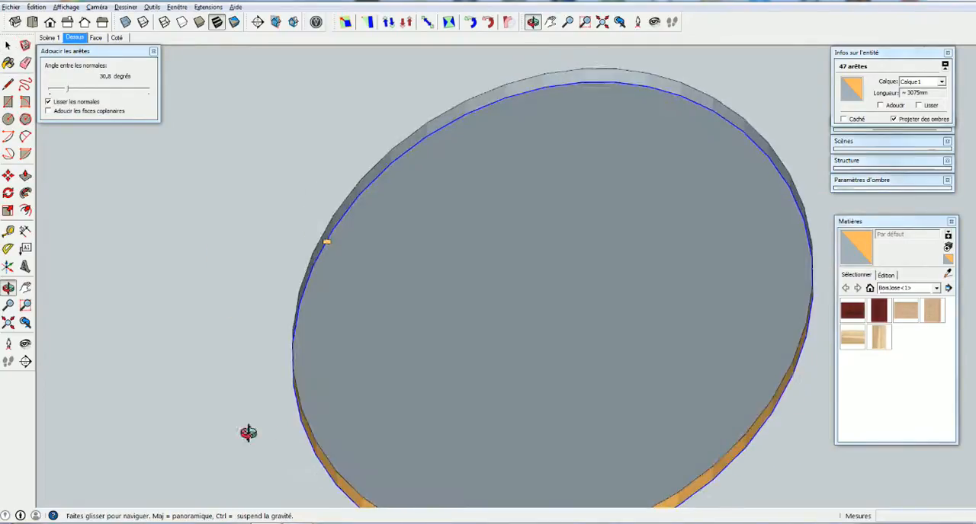
left_click(25, 192)
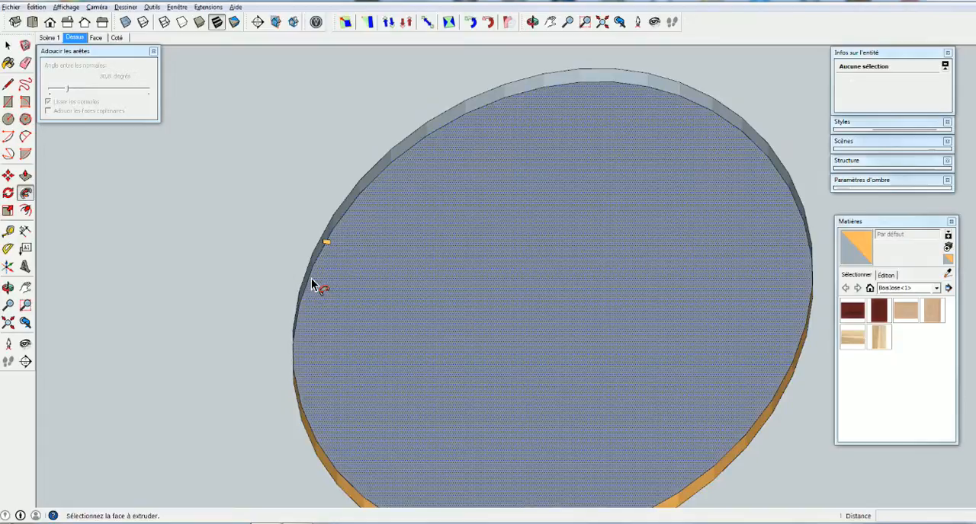
left_click(326, 244)
middle_click_drag(328, 248, 555, 231)
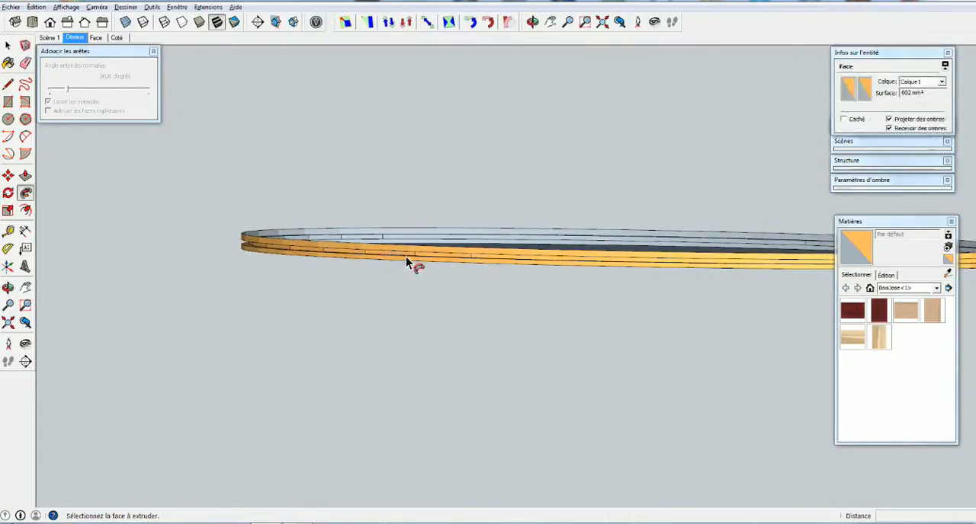
Soften and smooth the edges of the whole grooved oval panel, raising the angle between normals to about 40 degrees
key("space")
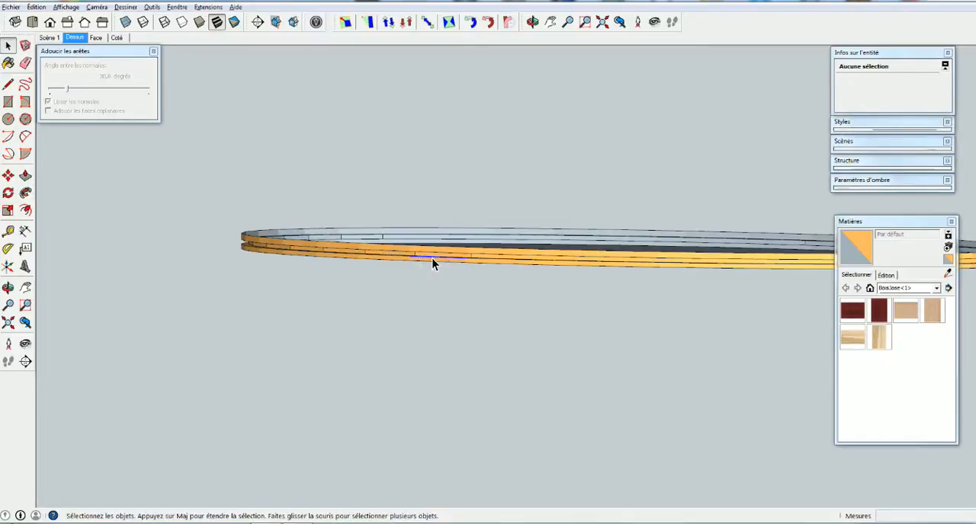
triple_click(432, 258)
right_click(432, 257)
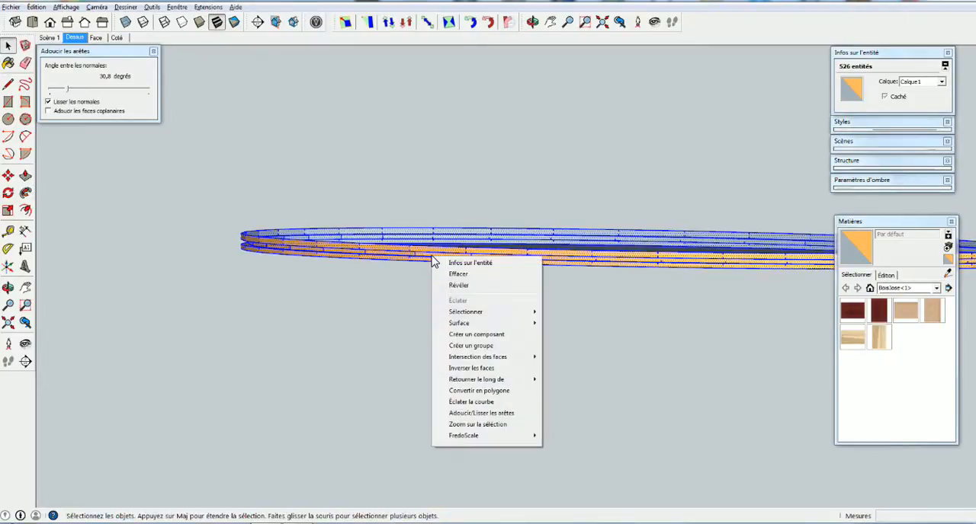
left_click(474, 413)
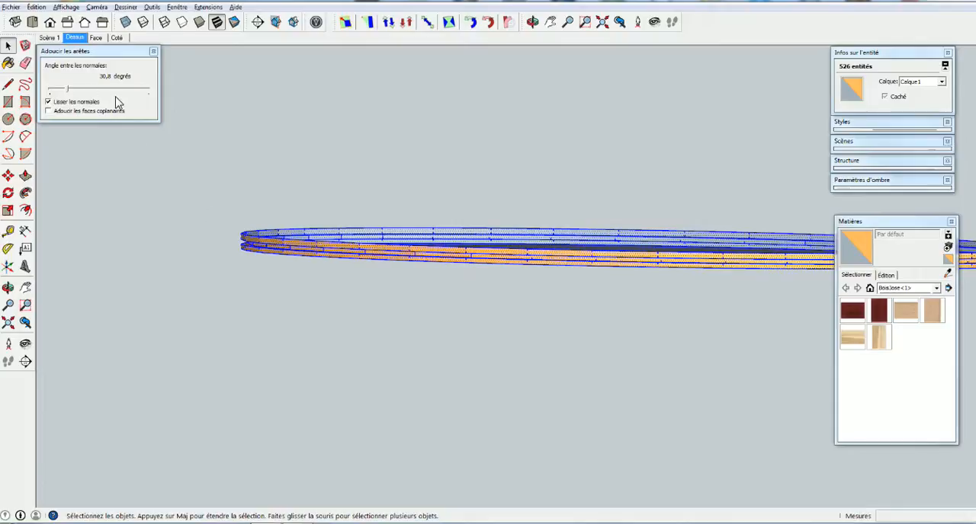
left_click(130, 350)
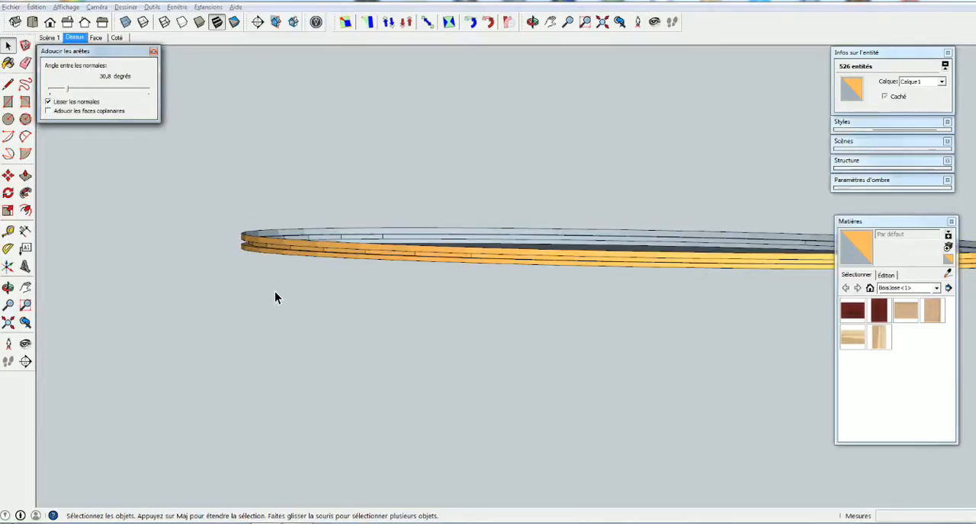
mouse_move(67, 89)
left_mouse_down()
mouse_move(97, 92)
mouse_move(53, 92)
mouse_move(72, 93)
left_mouse_up()
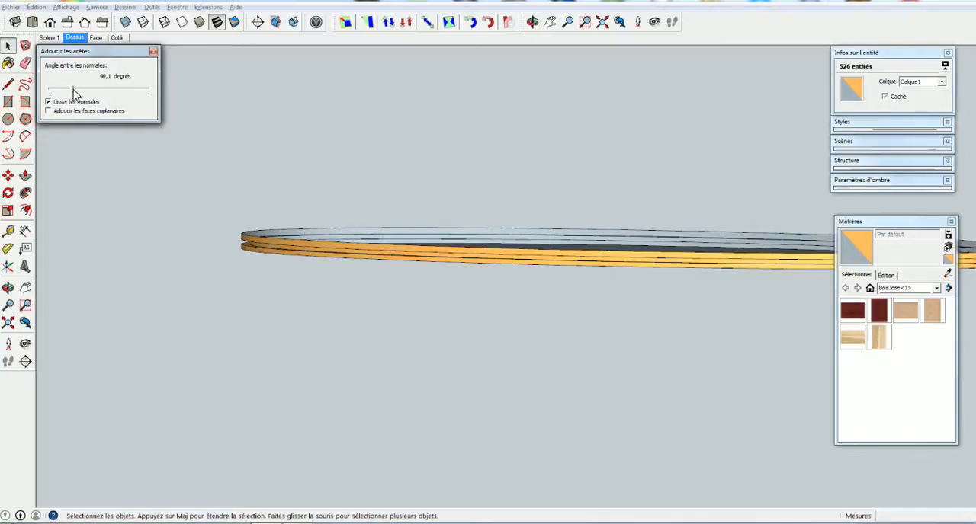
left_click(268, 285)
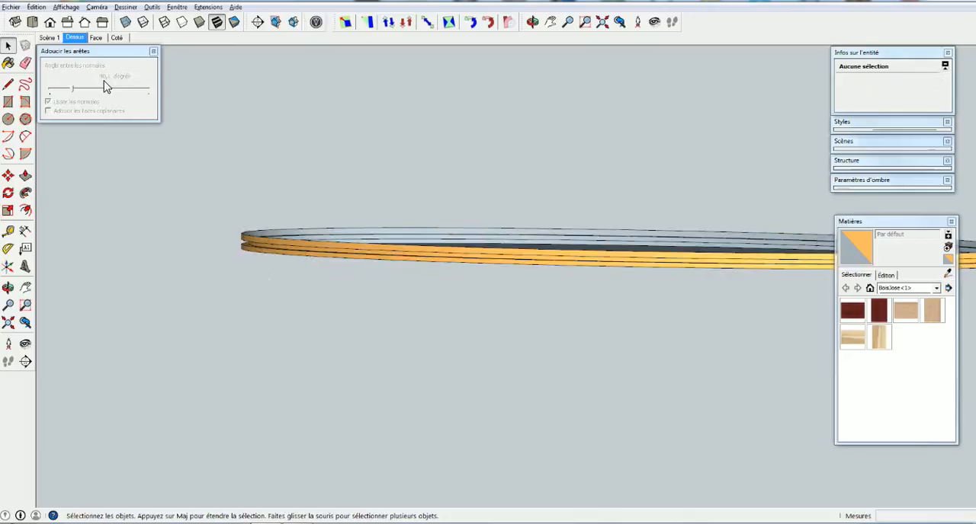
left_click(153, 51)
Unhide the hidden oval parts and fit the whole model in view
middle_click_drag(486, 224, 457, 268)
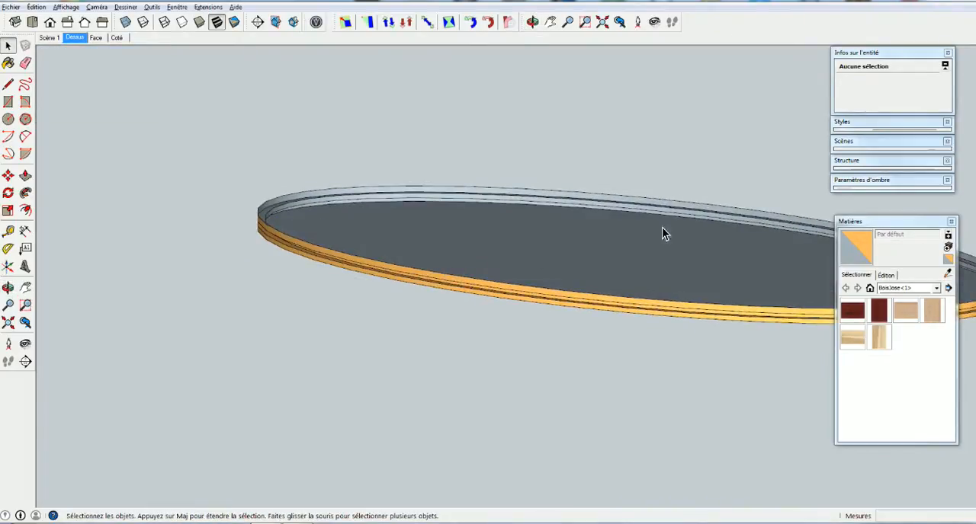
middle_click_drag(612, 220, 384, 222, "shift")
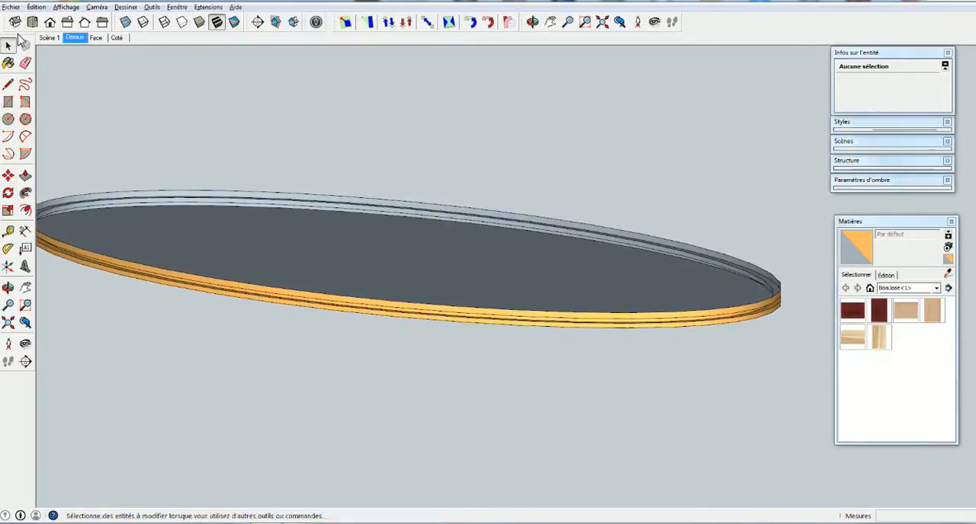
left_click(36, 7)
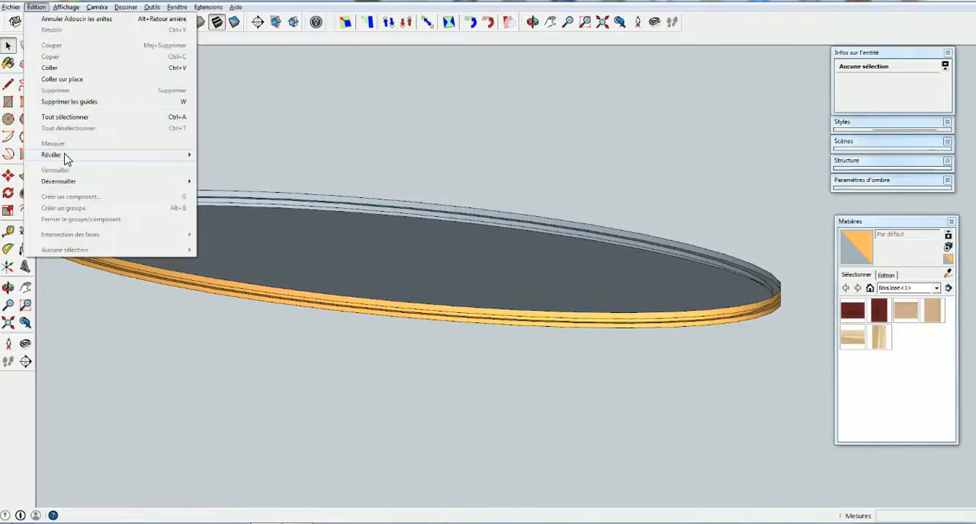
mouse_move(65, 155)
left_click(237, 168)
middle_click_drag(320, 355, 397, 372)
scroll(316, 329, "down", 5)
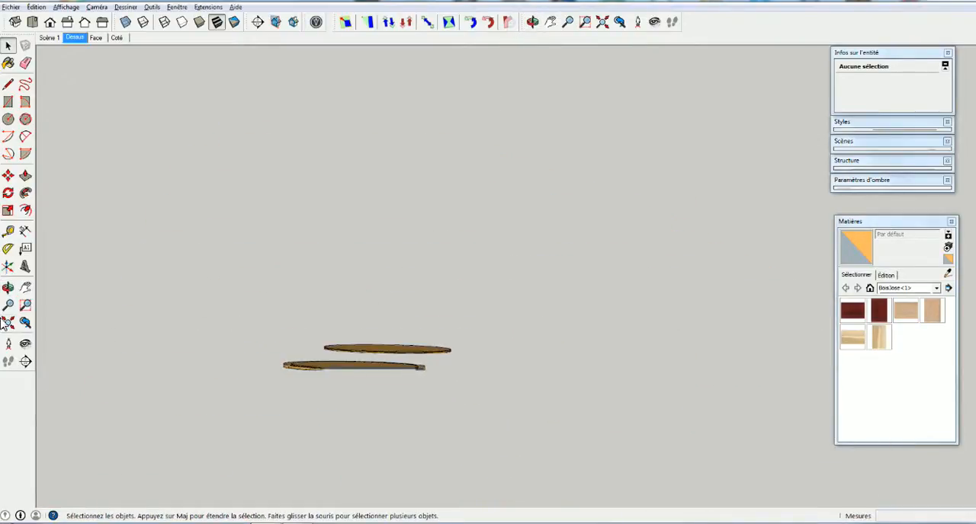
left_click(8, 323)
Open the curved end segment of the large moulded oval frame for editing and inspect its cut ends
middle_click_drag(587, 309, 362, 378)
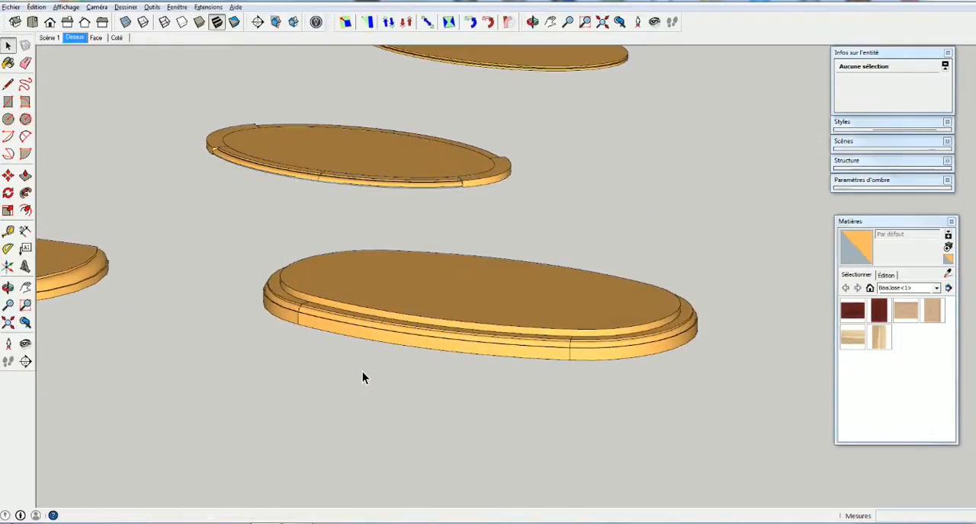
double_click(407, 338)
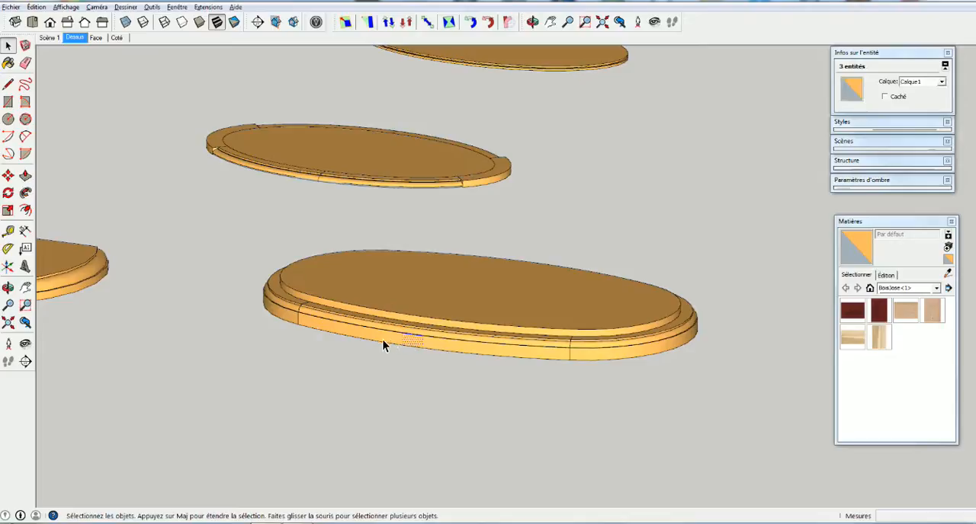
middle_click_drag(310, 323, 319, 498)
scroll(408, 351, "down", 1)
scroll(56, 310, "down", 1)
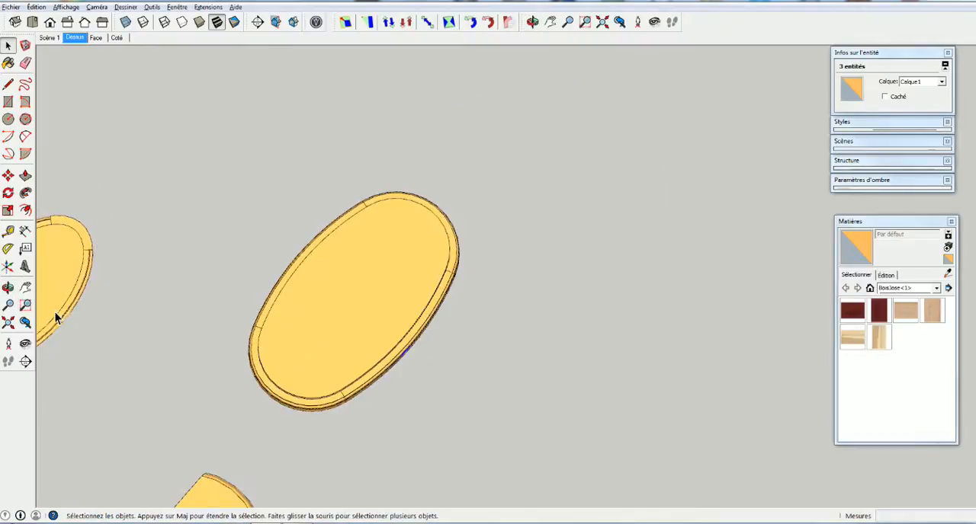
middle_click_drag(56, 313, 209, 254)
middle_click_drag(514, 244, 293, 334)
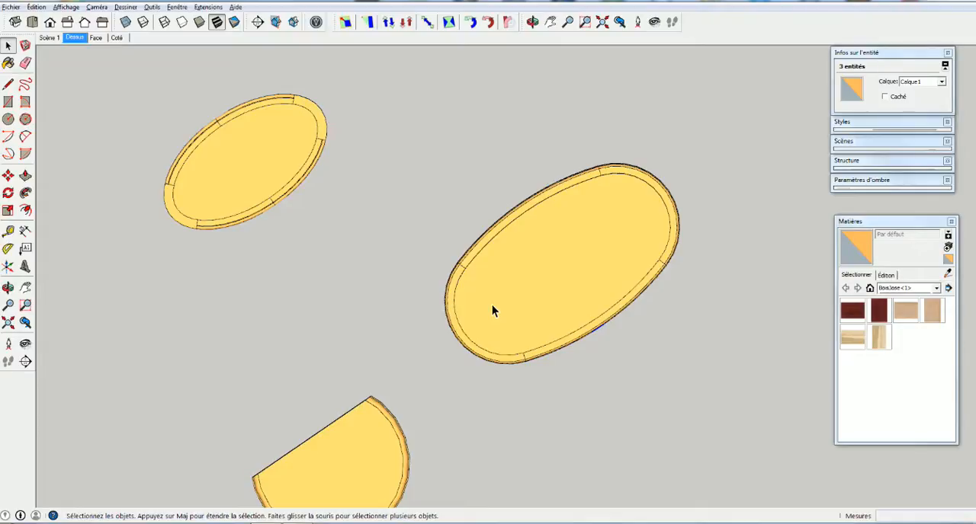
double_click(459, 340)
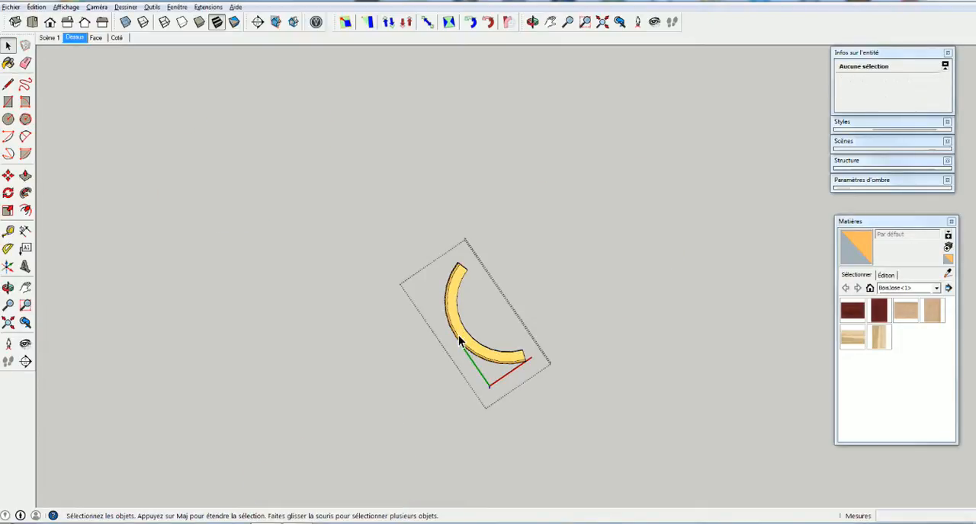
middle_click_drag(458, 340, 252, 249)
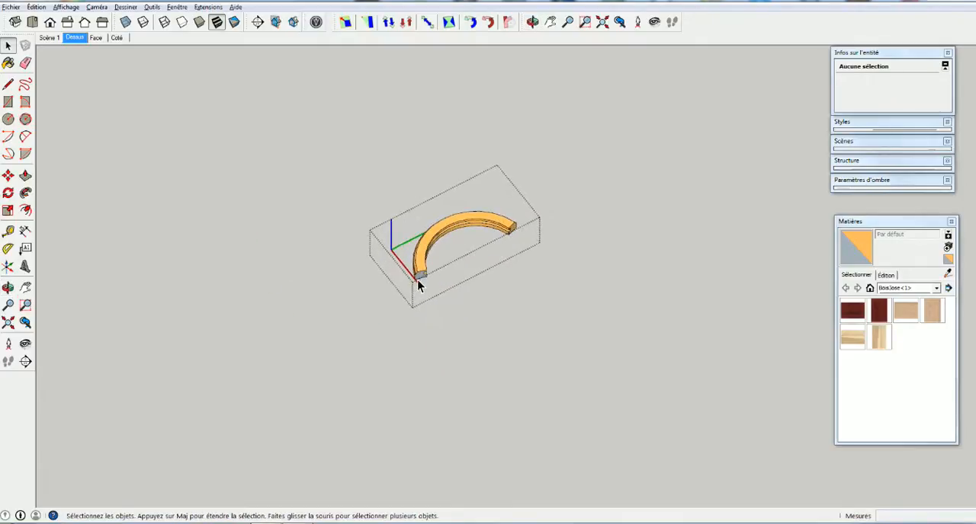
Examine the grooved profile at the cut end of the curved frame segment and leave the segment's editing
scroll(418, 283, "up", 3)
scroll(418, 282, "up", 2)
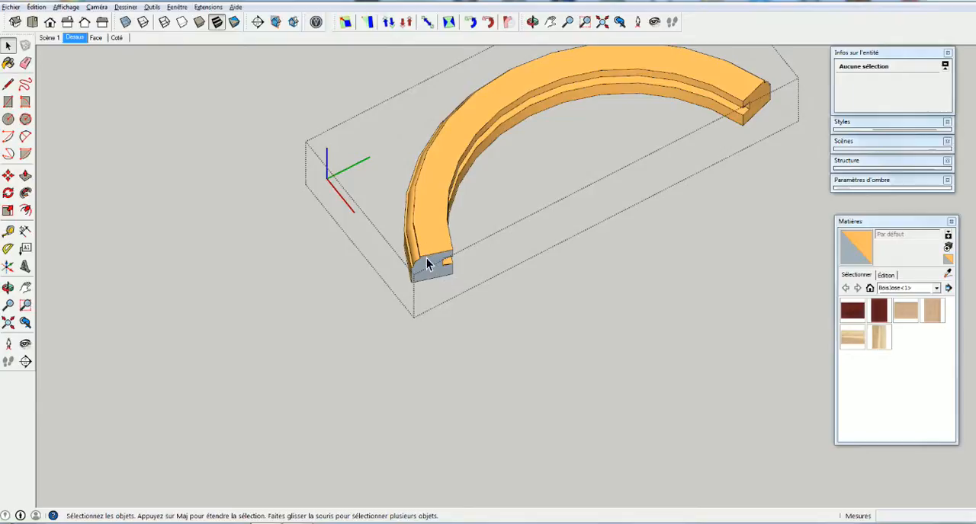
middle_click_drag(423, 277, 401, 180)
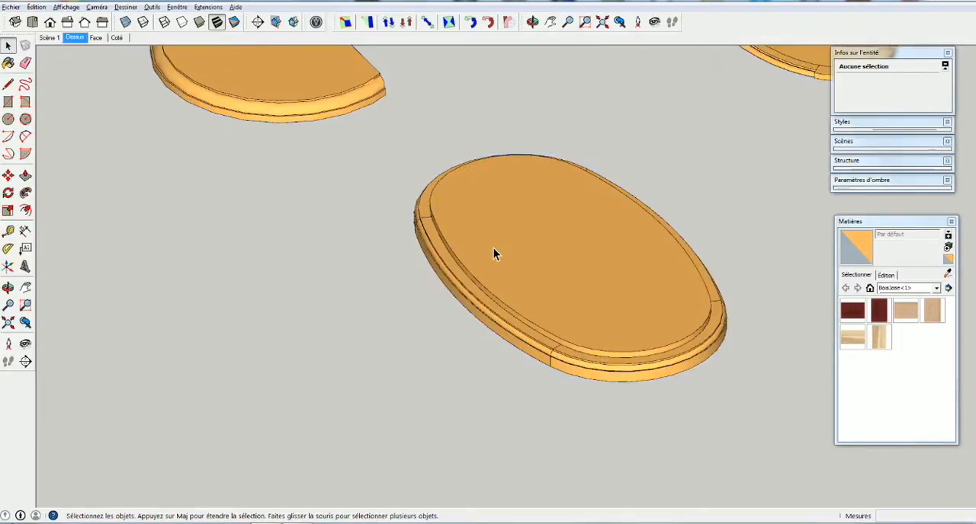
double_click(493, 251)
Hide the long front segment of the moulded oval frame and inspect the cut ends of the neighbouring segments
key("m")
middle_click_drag(642, 285, 551, 283)
left_click(604, 338)
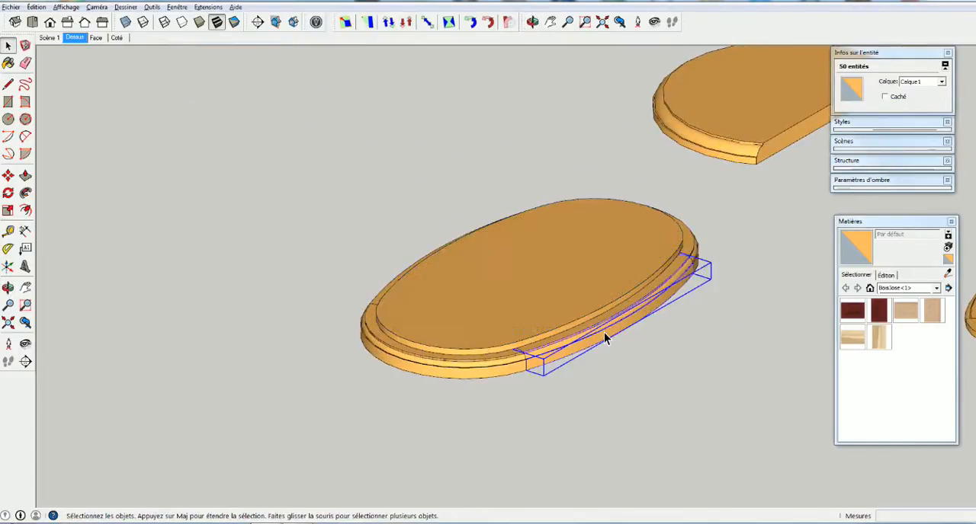
right_click(605, 338)
left_click(640, 98)
left_click(617, 339)
middle_click_drag(617, 338, 580, 263)
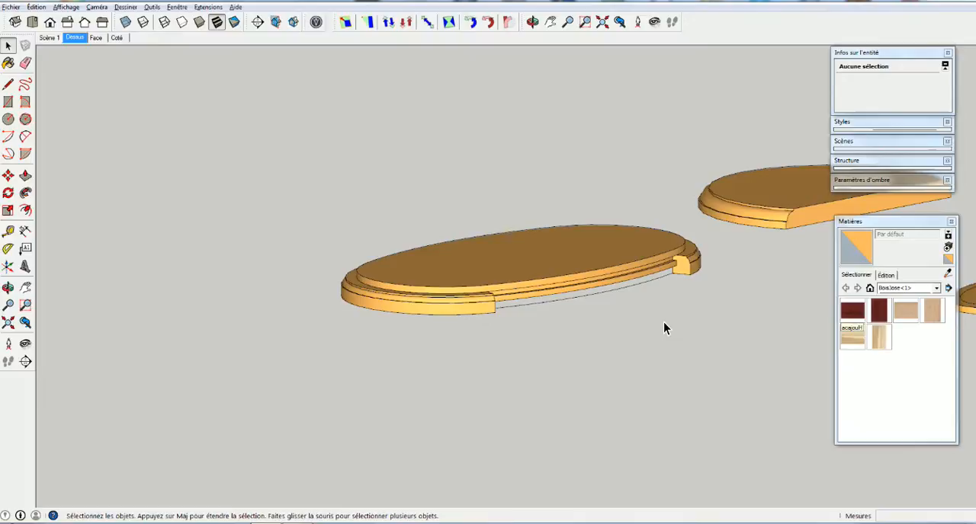
Look over the half-round and smaller oval panels, and return to the Dessus scene
middle_click_drag(663, 327, 266, 306, "shift")
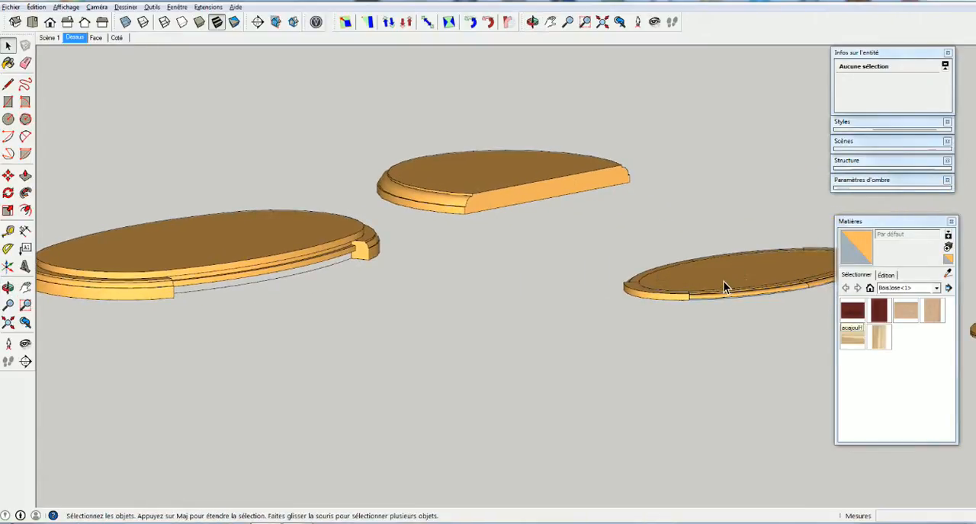
middle_click_drag(479, 320, 502, 222)
scroll(396, 246, "down", 3)
middle_click_drag(396, 246, 395, 286)
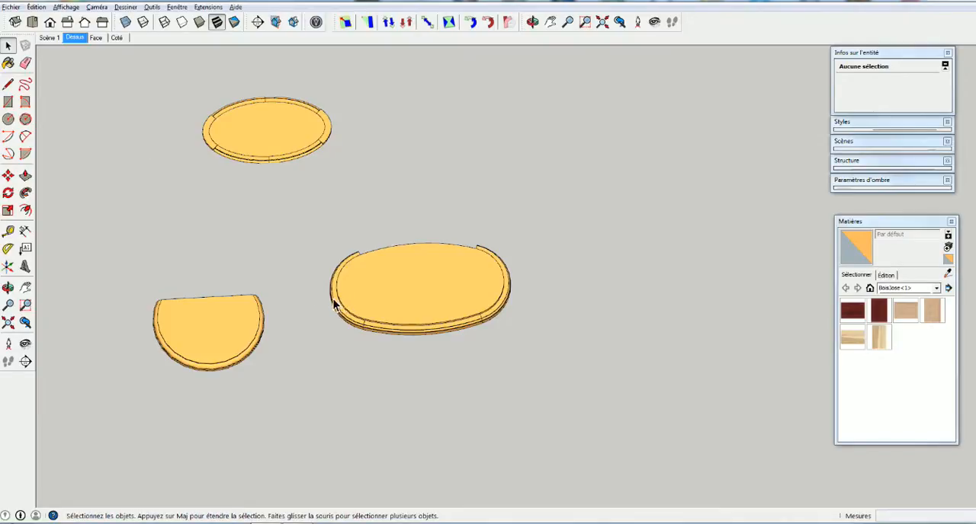
scroll(455, 279, "down", 2)
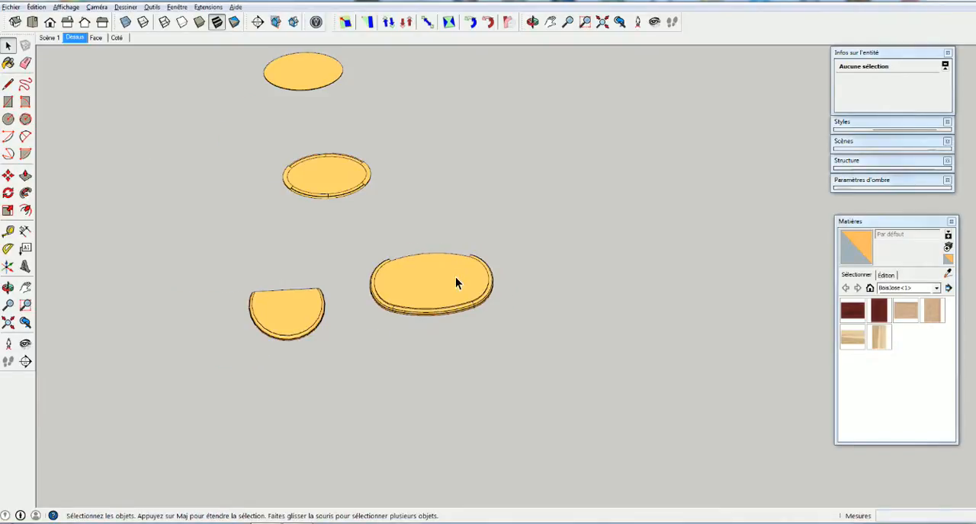
left_click(76, 38)
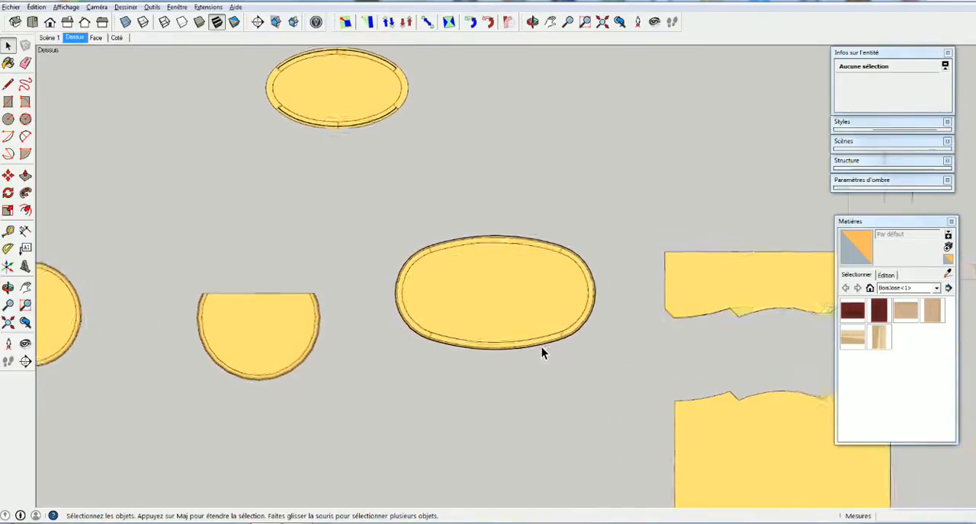
Examine the wood-textured rail with the scalloped moulded edge and the matching shaped panel beside it
scroll(542, 347, "down", 3)
middle_click_drag(628, 350, 339, 242, "shift")
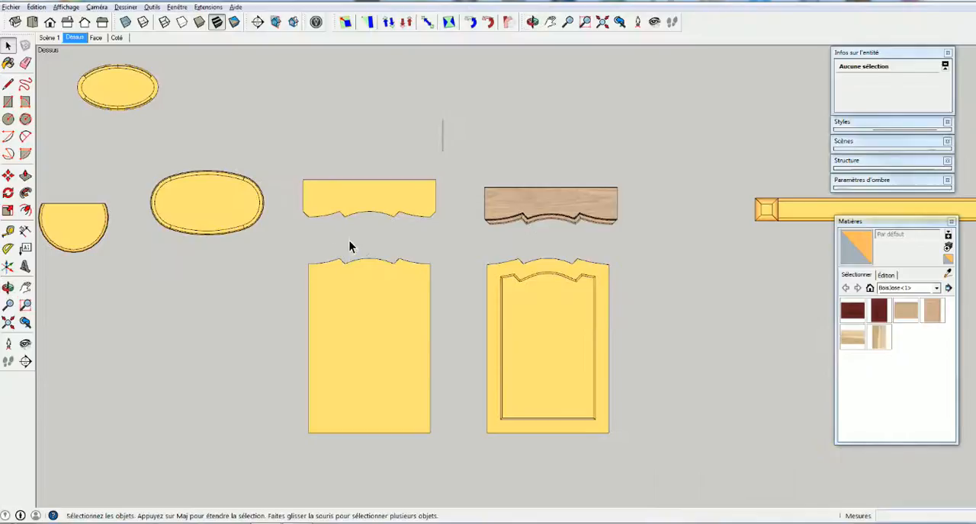
scroll(415, 255, "up", 3)
middle_click_drag(385, 128, 356, 71)
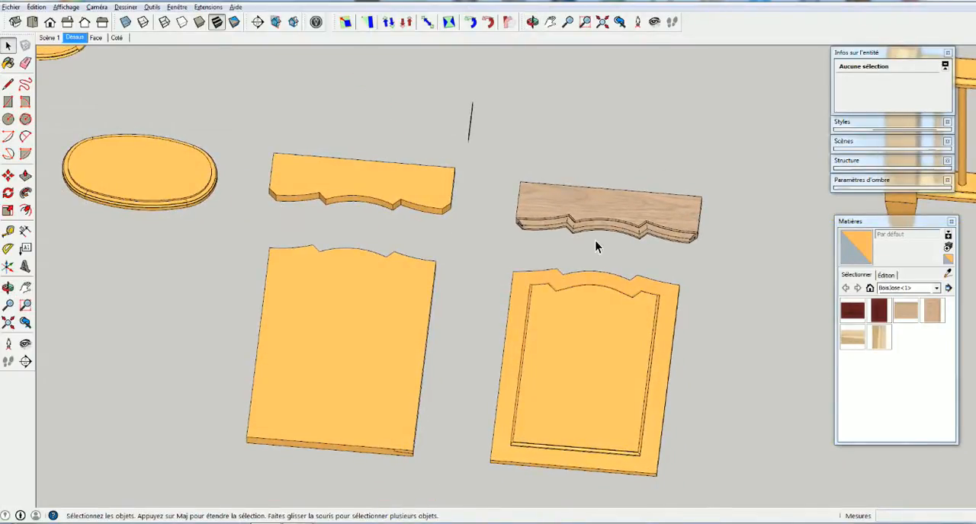
scroll(586, 231, "up", 6)
middle_click_drag(423, 226, 353, 351)
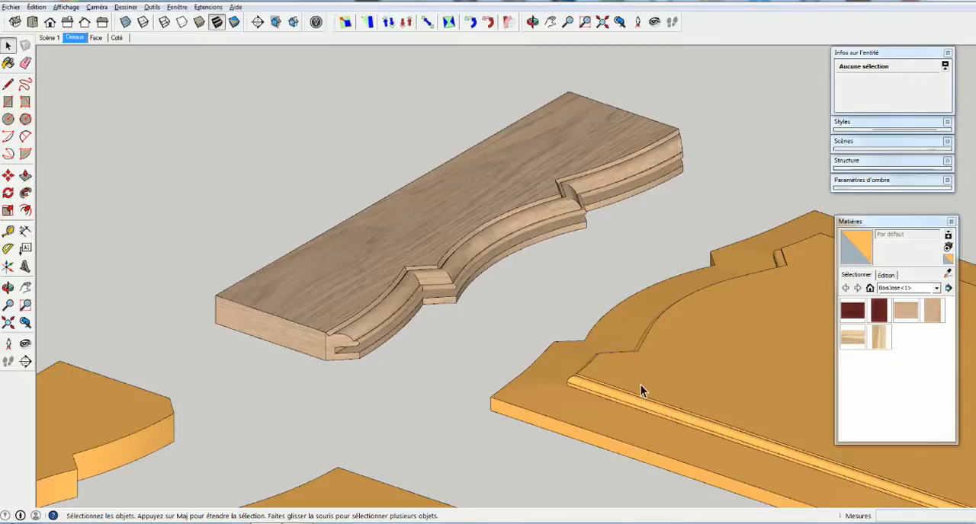
mouse_move(538, 343)
middle_mouse_down()
mouse_move(257, 447)
mouse_move(206, 453)
mouse_move(422, 436)
middle_mouse_up()
scroll(420, 437, "down", 3)
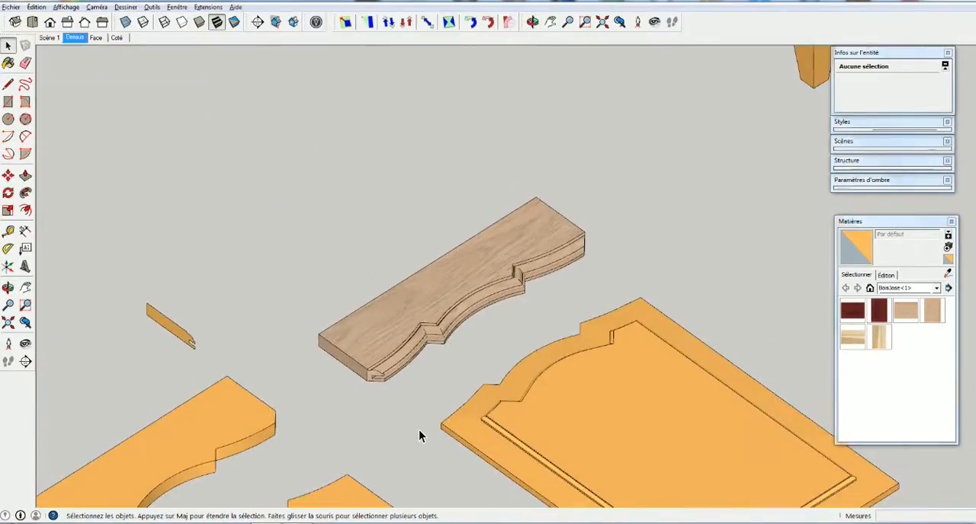